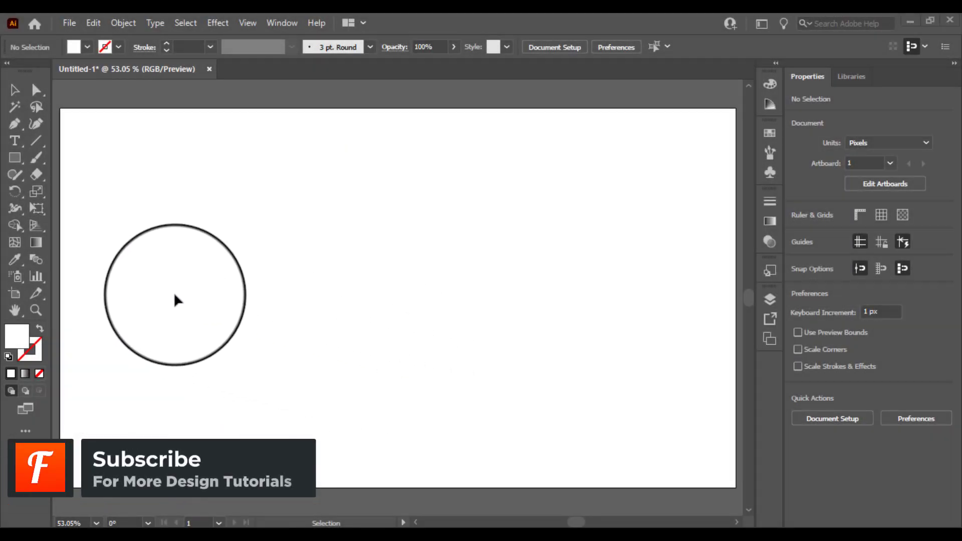
# Step: Draw a large circle on the artboard with the Ellipse tool
pyautogui.click(12, 164)
pyautogui.click(55, 183)
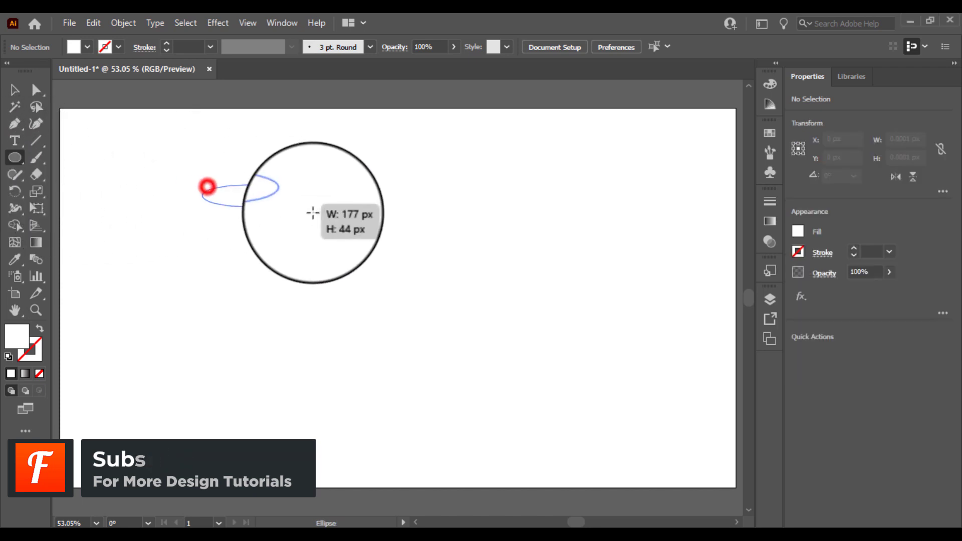
pyautogui.moveTo(313, 213); pyautogui.dragTo(474, 254)
# Step: Give the circle no fill and a black outline, then move it up and left
pyautogui.click(88, 47)
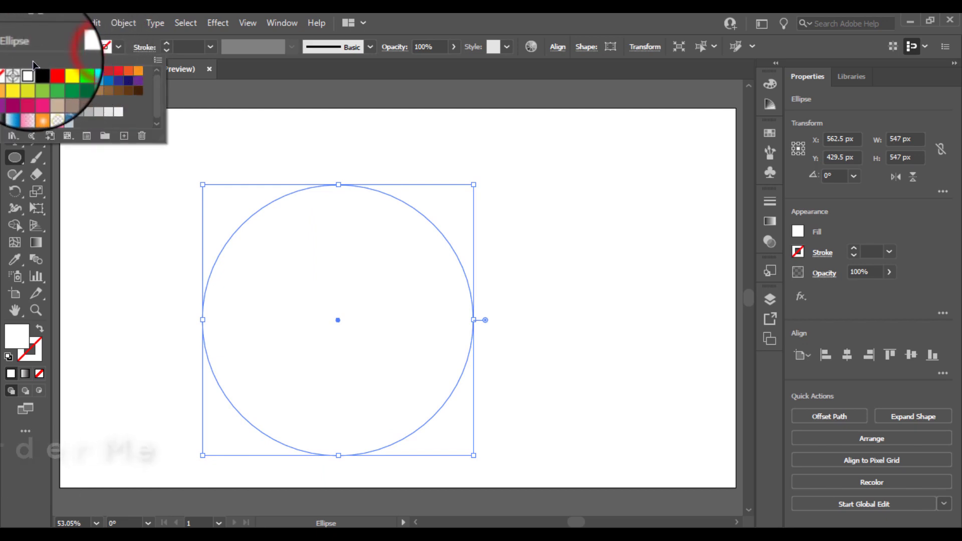
pyautogui.click(111, 49)
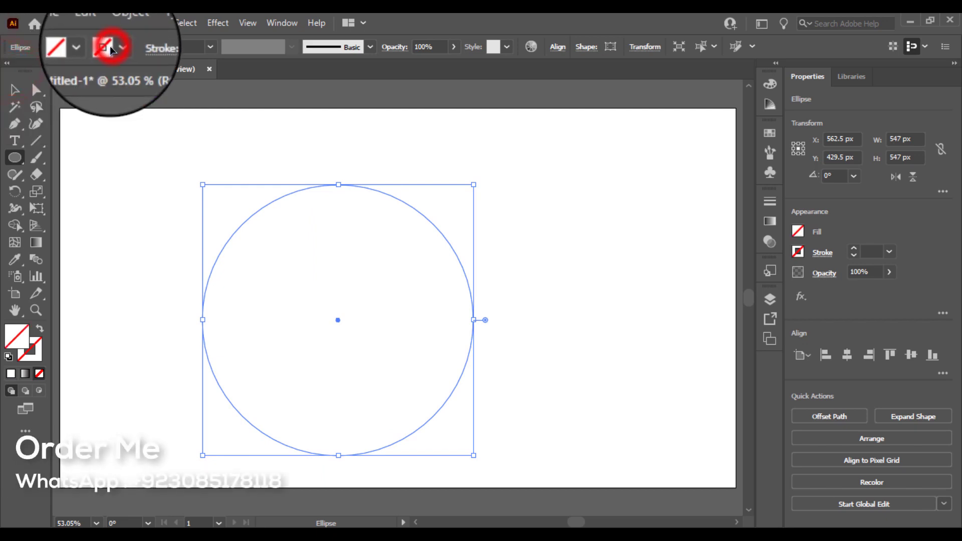
pyautogui.click(39, 69)
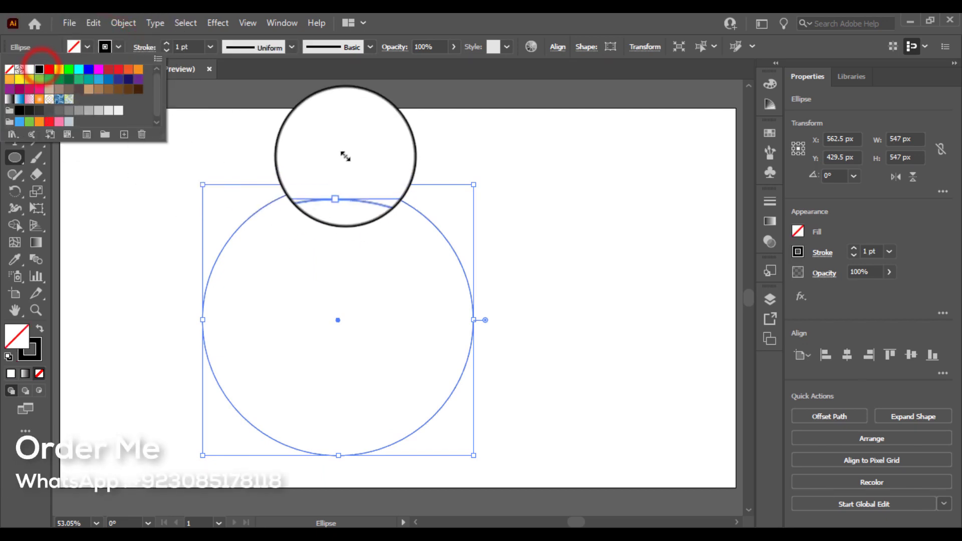
pyautogui.click(346, 150)
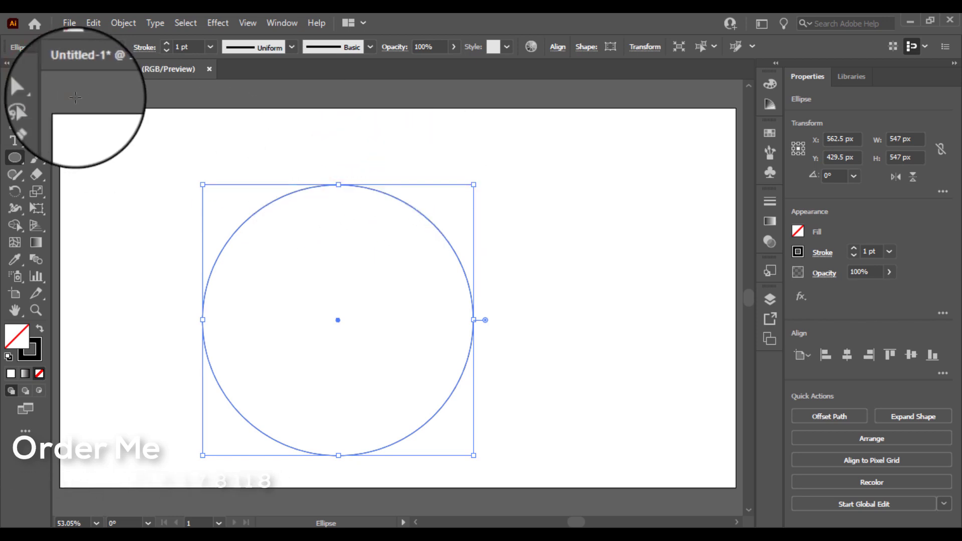
pyautogui.click(6, 94)
pyautogui.moveTo(423, 220)
pyautogui.mouseDown()
pyautogui.moveTo(385, 177)
pyautogui.moveTo(389, 187)
pyautogui.mouseUp()
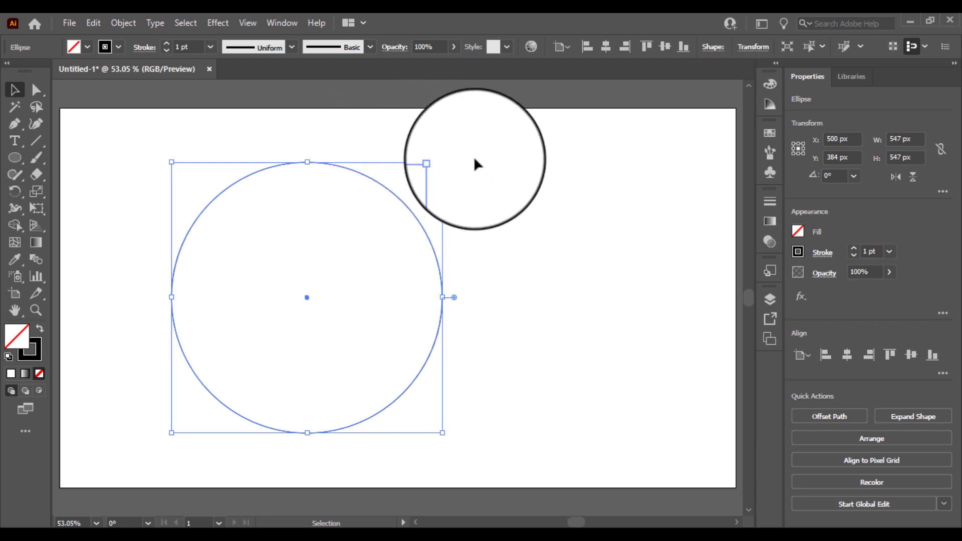
# Step: Copy the circle, paste it in front and slide the copy right to overlap
pyautogui.click(94, 24)
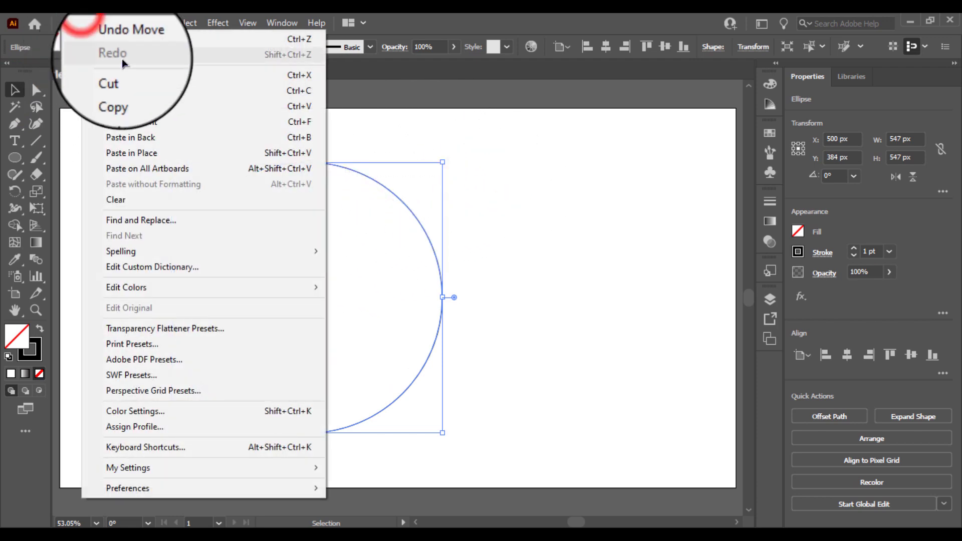
pyautogui.click(128, 92)
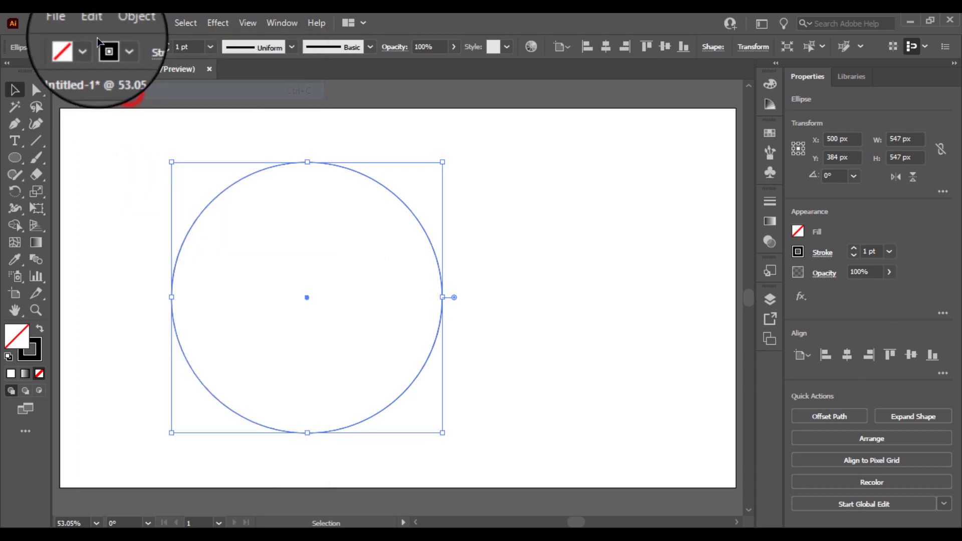
pyautogui.click(94, 23)
pyautogui.click(127, 112)
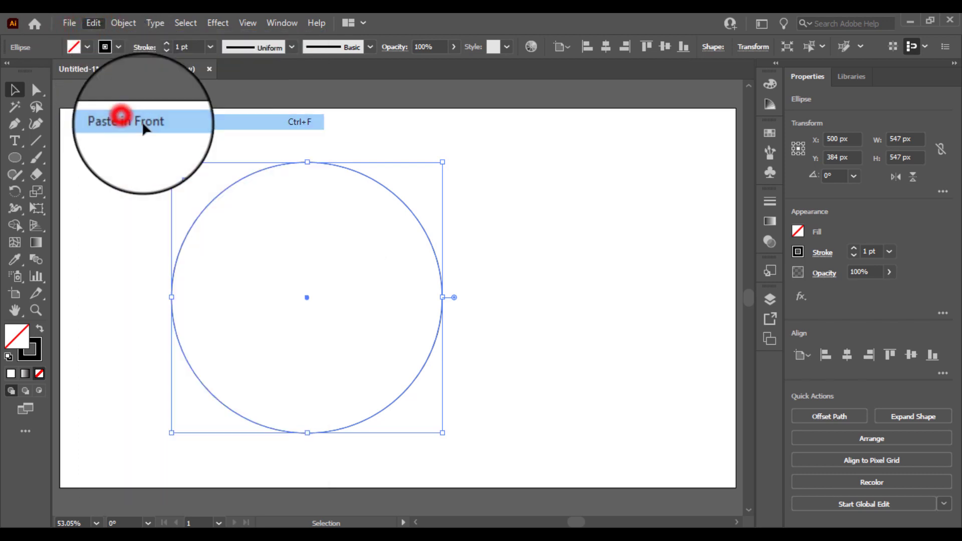
pyautogui.moveTo(307, 299); pyautogui.dragTo(445, 301)
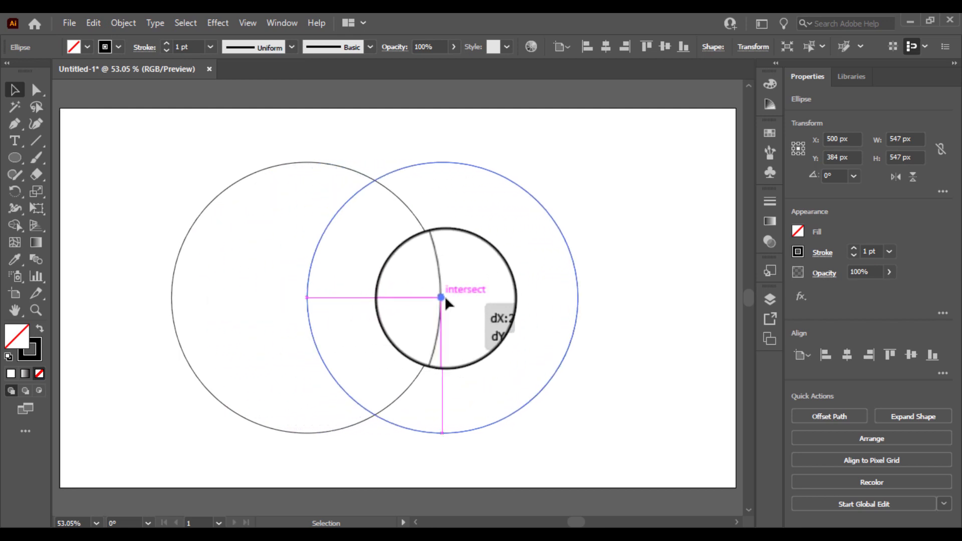
pyautogui.click(502, 284)
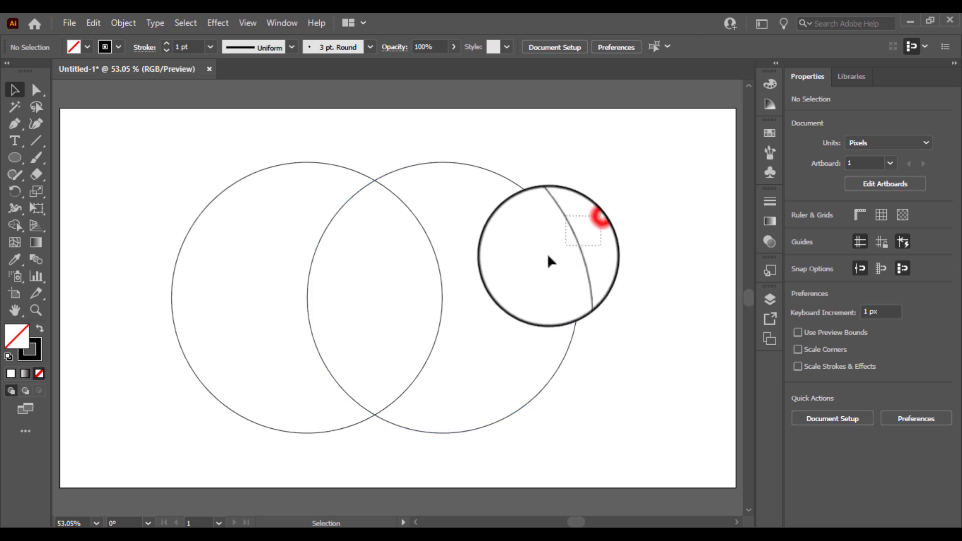
# Step: Paste a third circle at the lower intersection, then marquee-select all three circles
pyautogui.click(584, 229)
pyautogui.click(93, 22)
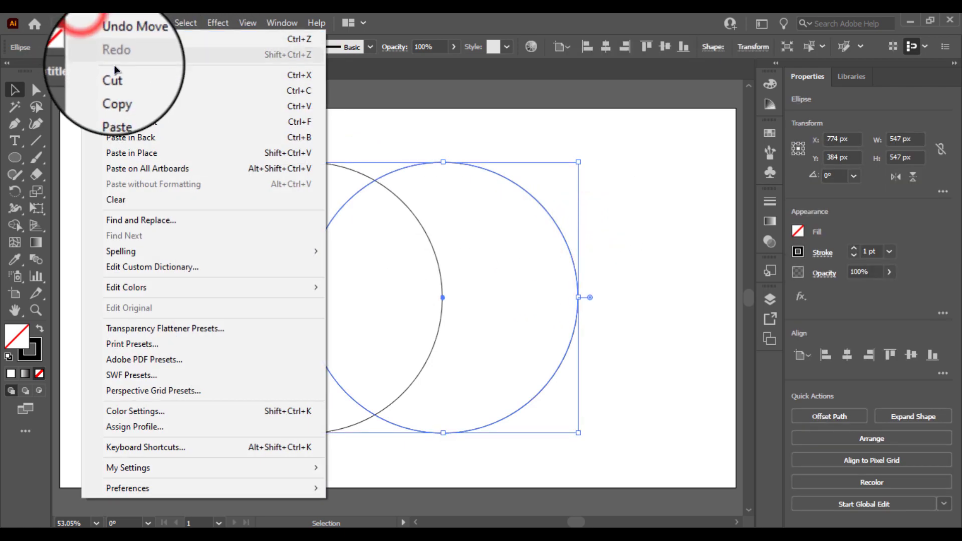
pyautogui.click(123, 93)
pyautogui.click(93, 23)
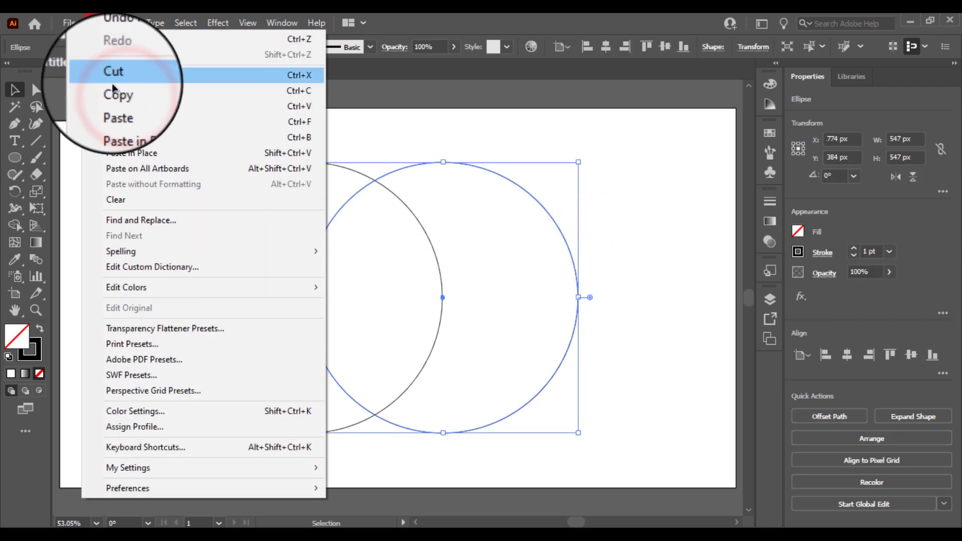
pyautogui.click(126, 120)
pyautogui.moveTo(438, 297)
pyautogui.mouseDown()
pyautogui.moveTo(341, 268)
pyautogui.moveTo(377, 420)
pyautogui.mouseUp()
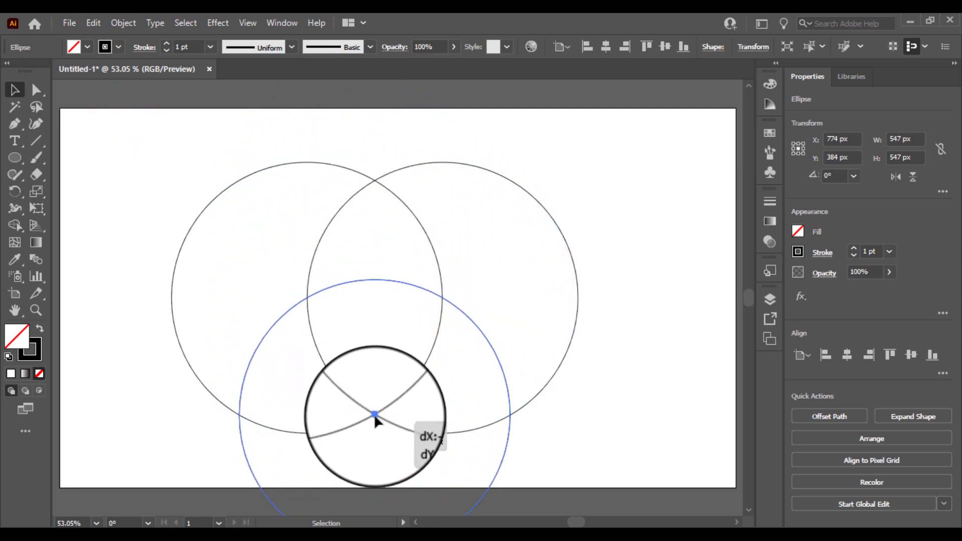
pyautogui.moveTo(374, 414); pyautogui.dragTo(374, 414)
pyautogui.moveTo(639, 192); pyautogui.dragTo(164, 394)
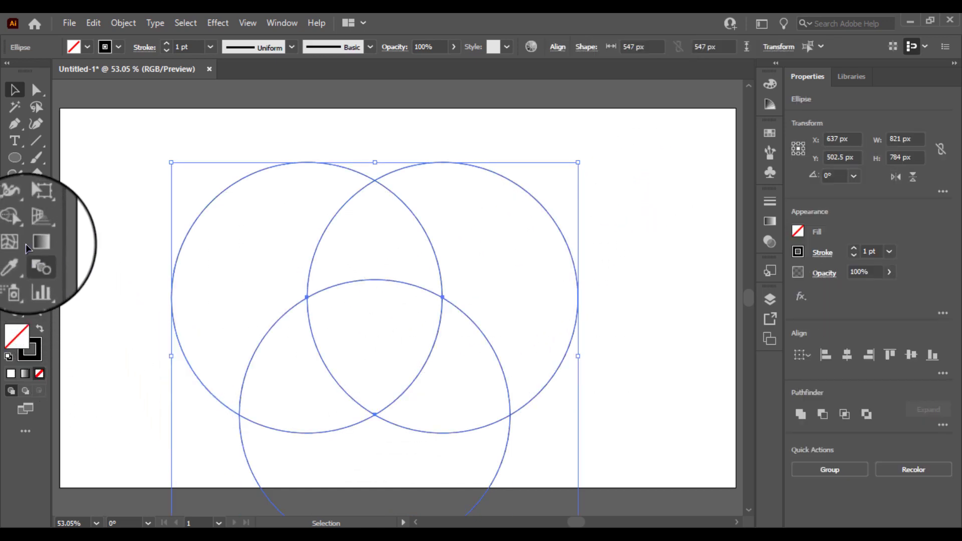
# Step: Merge the overlapping circle regions into a shield shape with the Shape Builder tool
pyautogui.click(15, 225)
pyautogui.moveTo(410, 460)
pyautogui.mouseDown()
pyautogui.moveTo(467, 258)
pyautogui.moveTo(468, 366)
pyautogui.mouseUp()
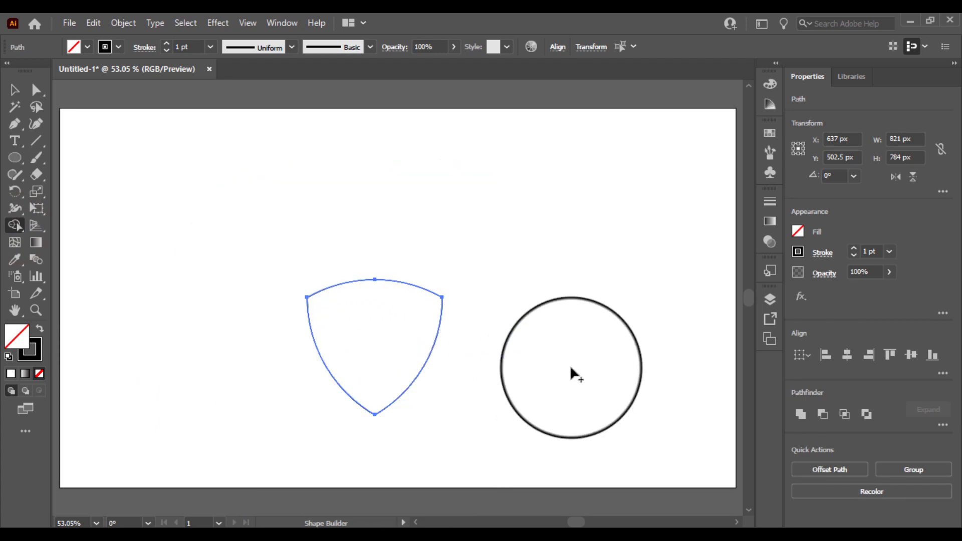
pyautogui.click(14, 90)
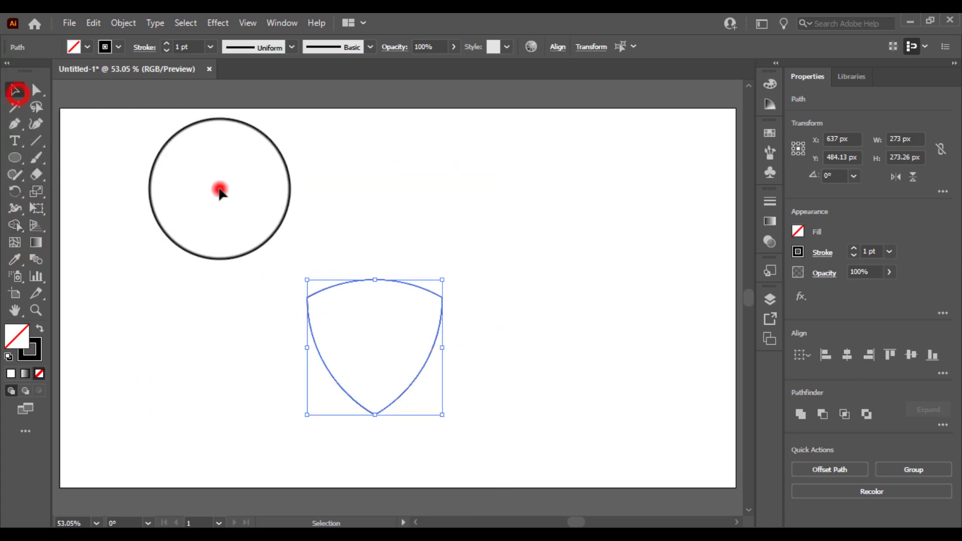
# Step: Delete the leftover shape and move the shield toward the artboard centre
pyautogui.moveTo(417, 287)
pyautogui.mouseDown()
pyautogui.moveTo(508, 270)
pyautogui.moveTo(573, 225)
pyautogui.mouseUp()
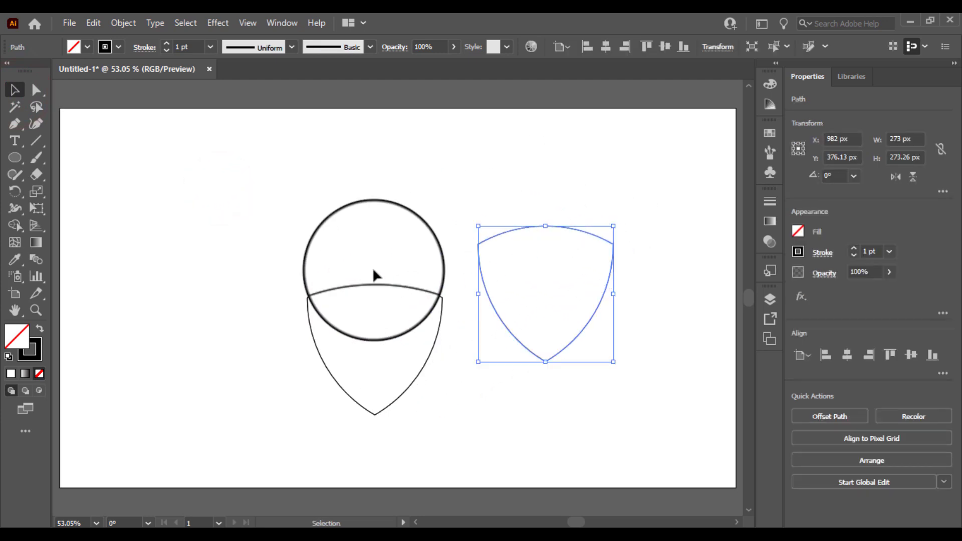
pyautogui.moveTo(350, 244); pyautogui.dragTo(288, 413)
pyautogui.press('Delete')
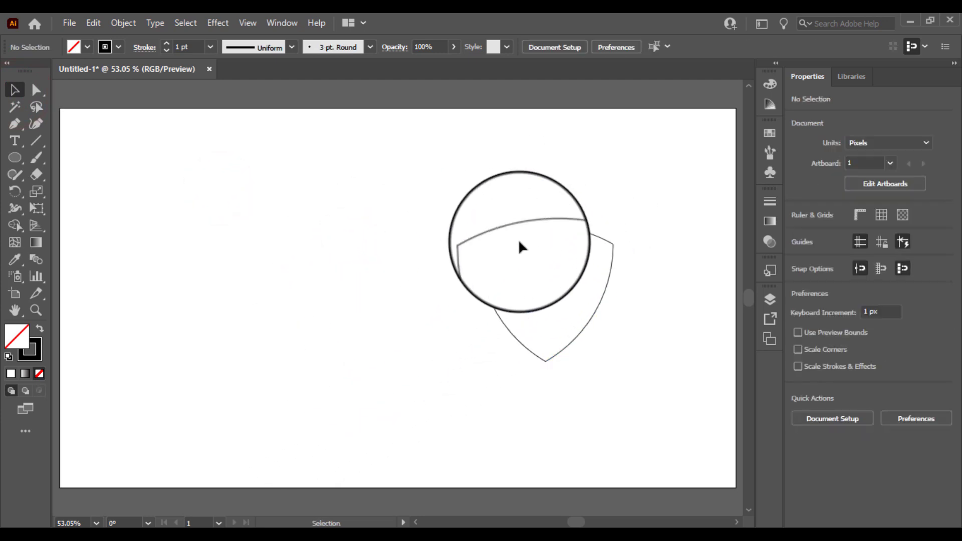
pyautogui.moveTo(564, 208)
pyautogui.mouseDown()
pyautogui.moveTo(498, 313)
pyautogui.moveTo(361, 324)
pyautogui.mouseUp()
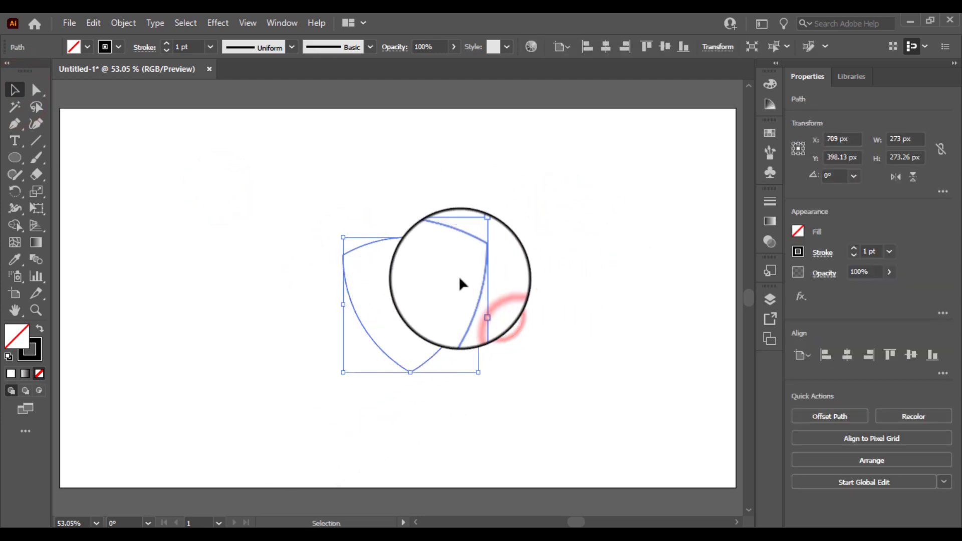
pyautogui.click(508, 224)
pyautogui.moveTo(498, 238); pyautogui.dragTo(451, 281)
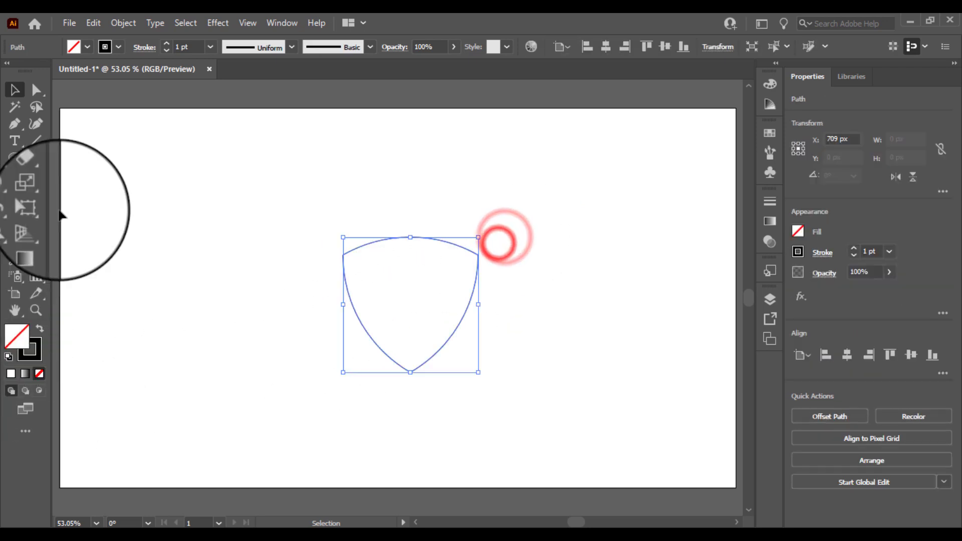
# Step: Set the shield outline's stroke weight to 14 pt
pyautogui.click(215, 47)
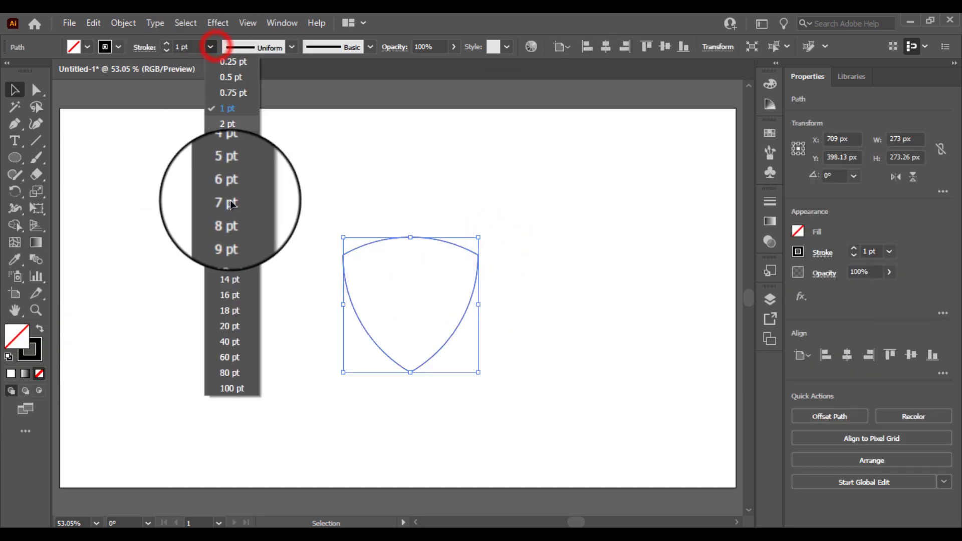
pyautogui.click(230, 276)
pyautogui.click(274, 223)
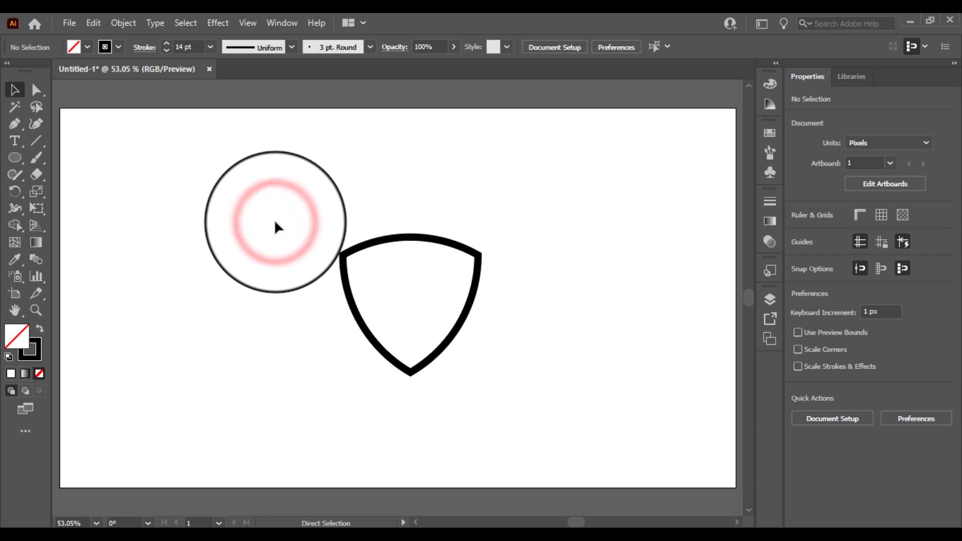
pyautogui.hotkey('ctrl', '=')
pyautogui.hotkey('ctrl', '=')
pyautogui.hotkey('ctrl', '=')
pyautogui.moveTo(278, 222); pyautogui.dragTo(249, 221)
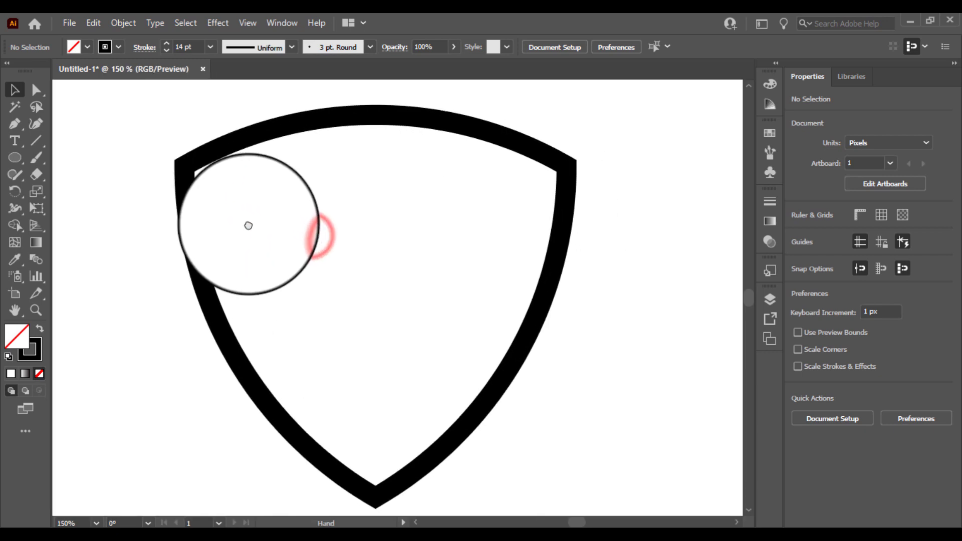
pyautogui.hotkey('ctrl', '-')
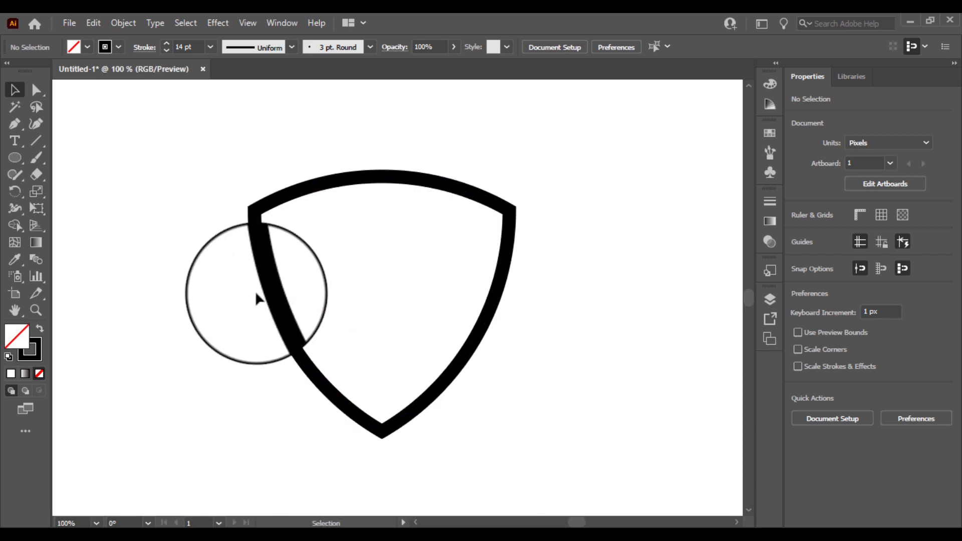
# Step: Expand the 14 pt shield outline into a solid black filled shape
pyautogui.hotkey('ctrl', 'a')
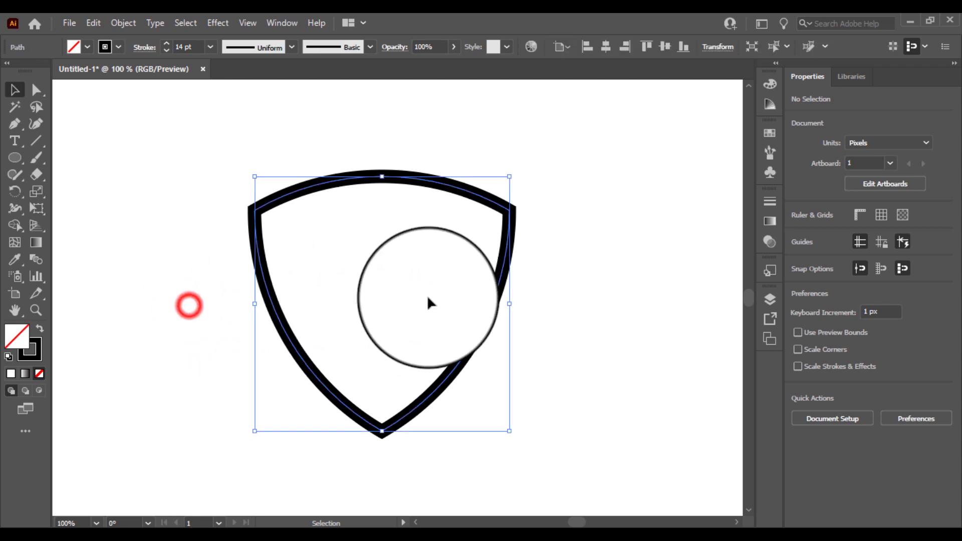
pyautogui.click(131, 24)
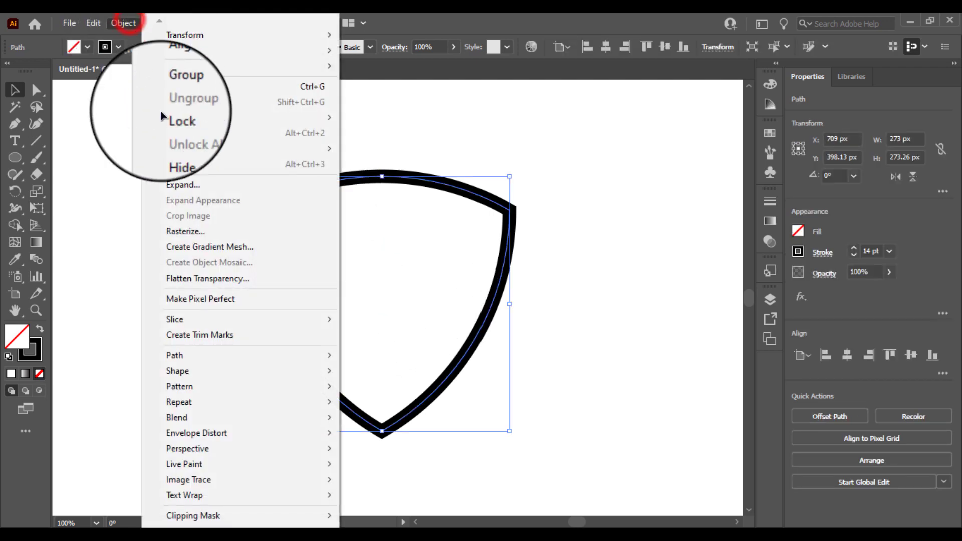
pyautogui.click(189, 183)
pyautogui.click(451, 349)
pyautogui.click(586, 349)
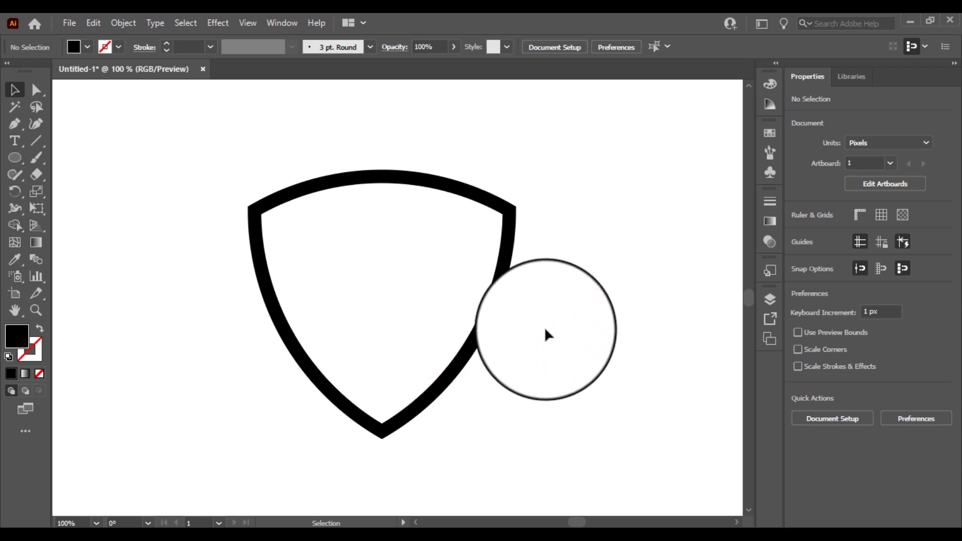
# Step: Place the SPORTS text left of the shield and set it in Nexa Heavy
pyautogui.click(14, 141)
pyautogui.click(121, 352)
pyautogui.write('SPORTS')
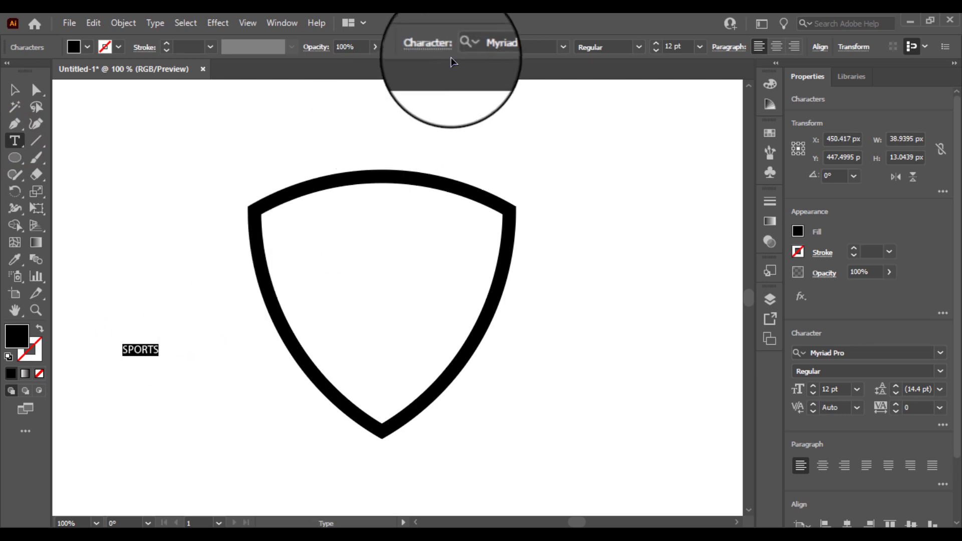
pyautogui.click(495, 45)
pyautogui.write('EXA')
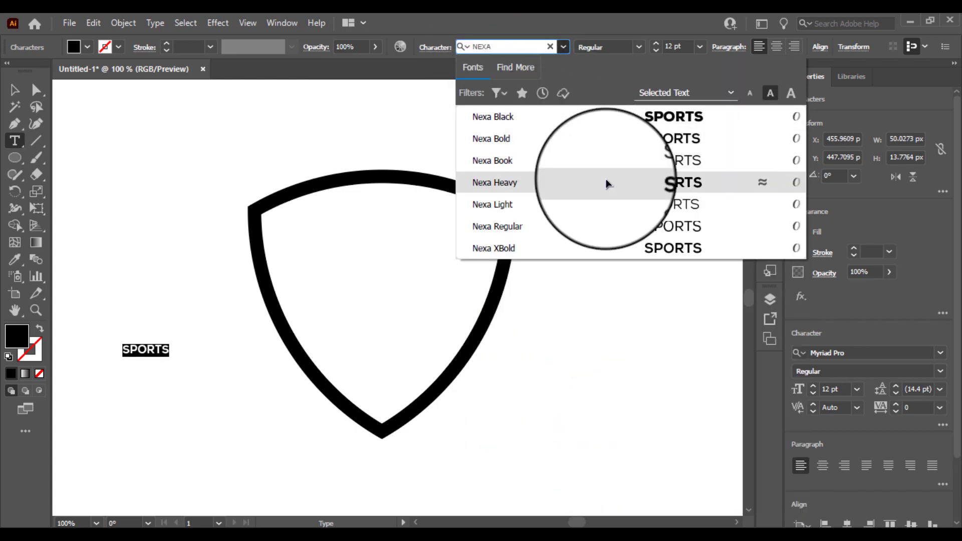
pyautogui.click(603, 183)
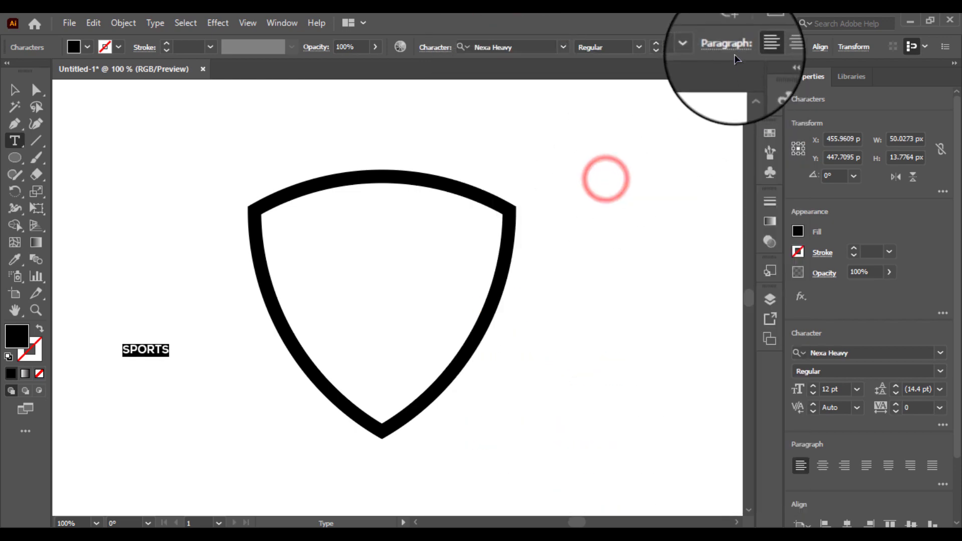
# Step: Make SPORTS 48 pt with 200 letter tracking
pyautogui.click(700, 47)
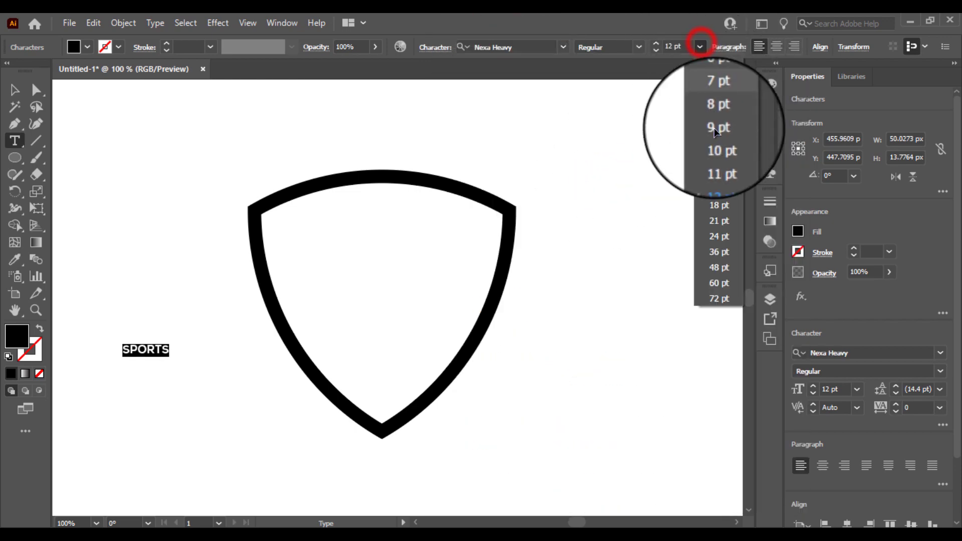
pyautogui.click(721, 265)
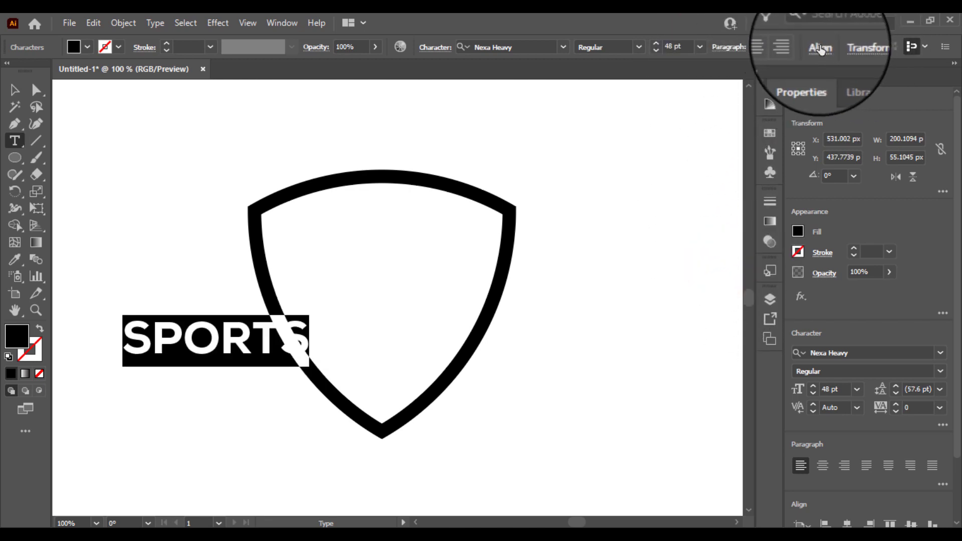
pyautogui.click(434, 47)
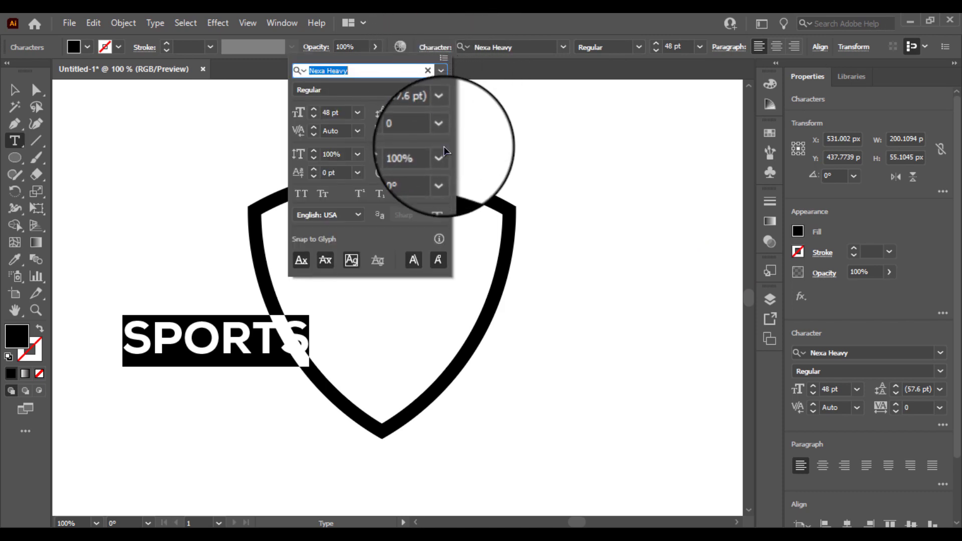
pyautogui.click(447, 129)
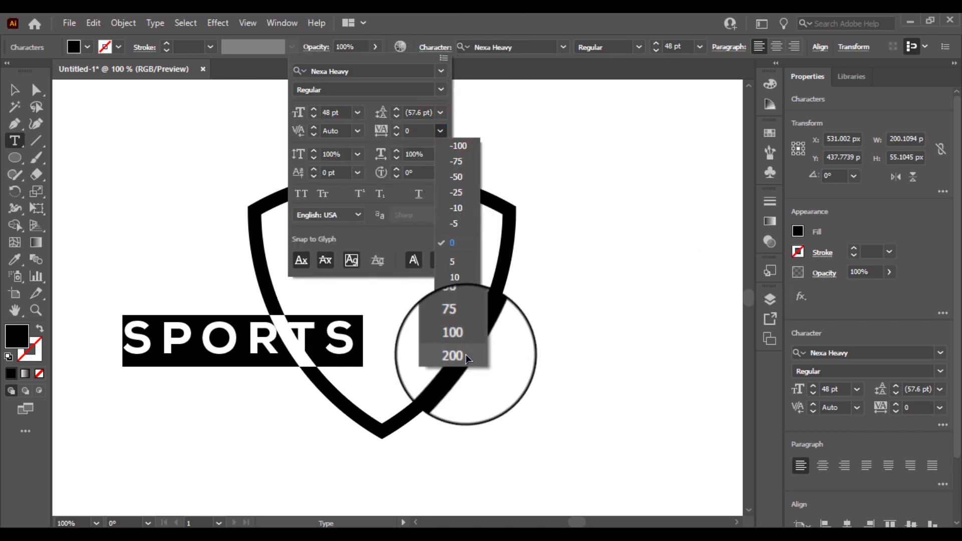
pyautogui.click(465, 354)
pyautogui.click(15, 89)
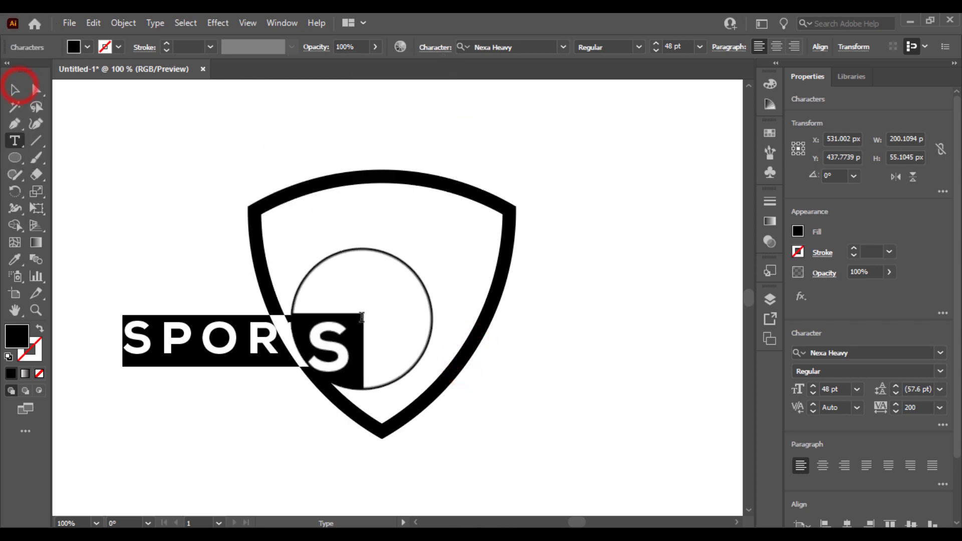
# Step: Move SPORTS into the shield and enlarge it to about 58 pt
pyautogui.click(119, 155)
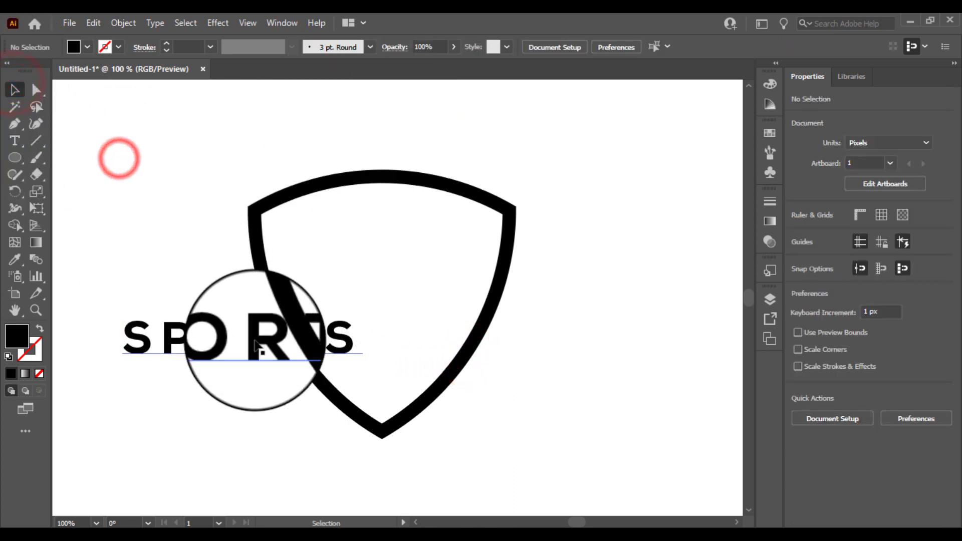
pyautogui.moveTo(258, 344)
pyautogui.mouseDown()
pyautogui.moveTo(394, 277)
pyautogui.moveTo(396, 251)
pyautogui.mouseUp()
pyautogui.moveTo(521, 241); pyautogui.dragTo(527, 241)
pyautogui.moveTo(462, 251); pyautogui.dragTo(458, 252)
pyautogui.click(551, 251)
# Step: Centre SPORTS horizontally on the shield and nudge it slightly lower
pyautogui.moveTo(227, 247); pyautogui.dragTo(582, 244)
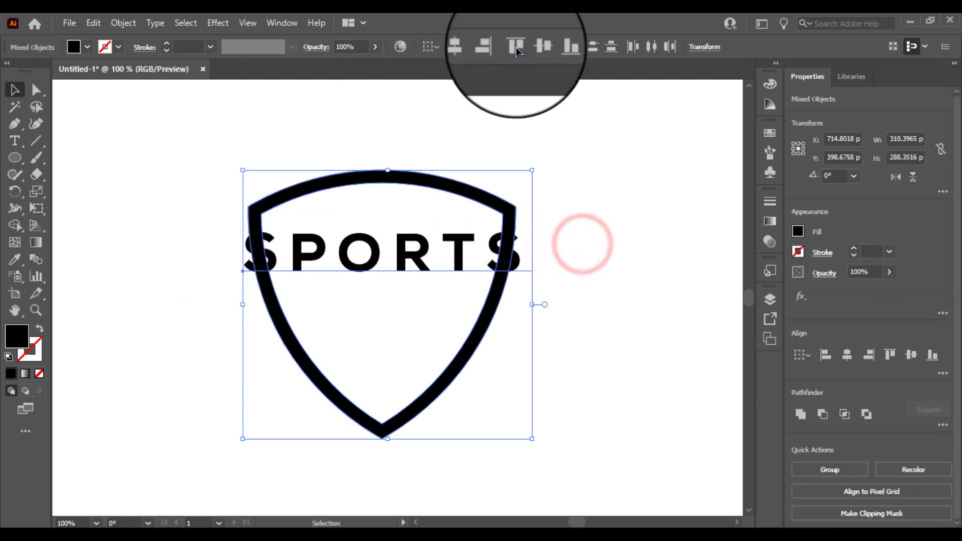
pyautogui.click(476, 47)
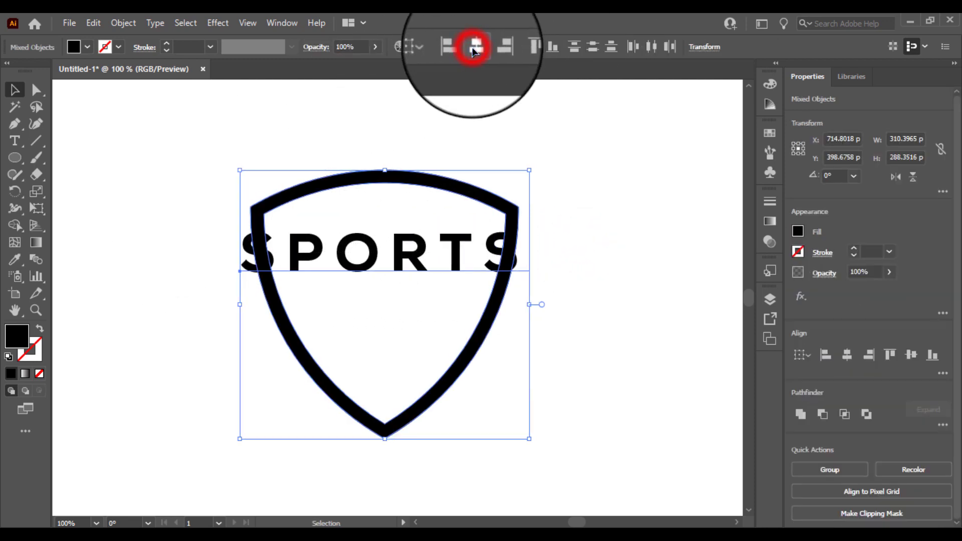
pyautogui.click(432, 112)
pyautogui.hotkey('ctrl', '+')
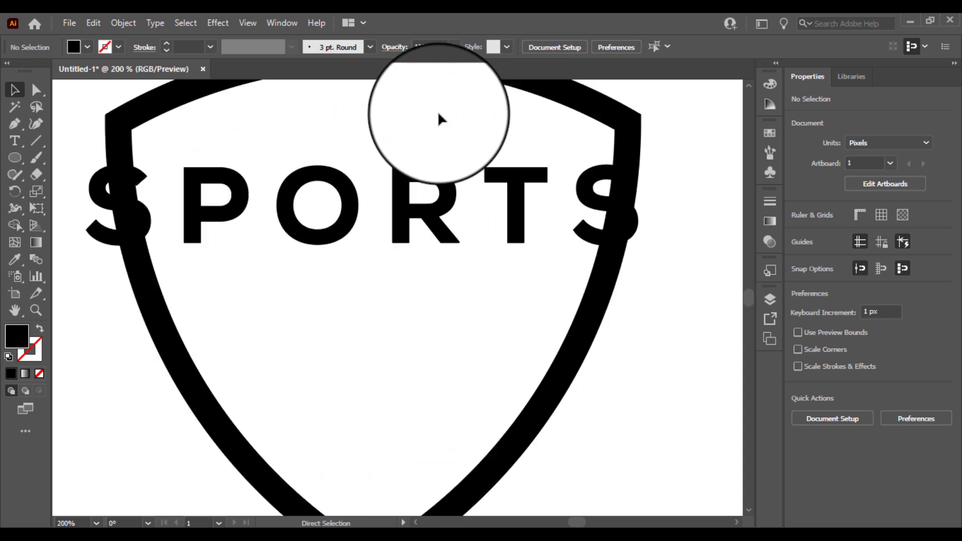
pyautogui.moveTo(479, 156); pyautogui.dragTo(476, 228)
pyautogui.moveTo(435, 271); pyautogui.dragTo(442, 283)
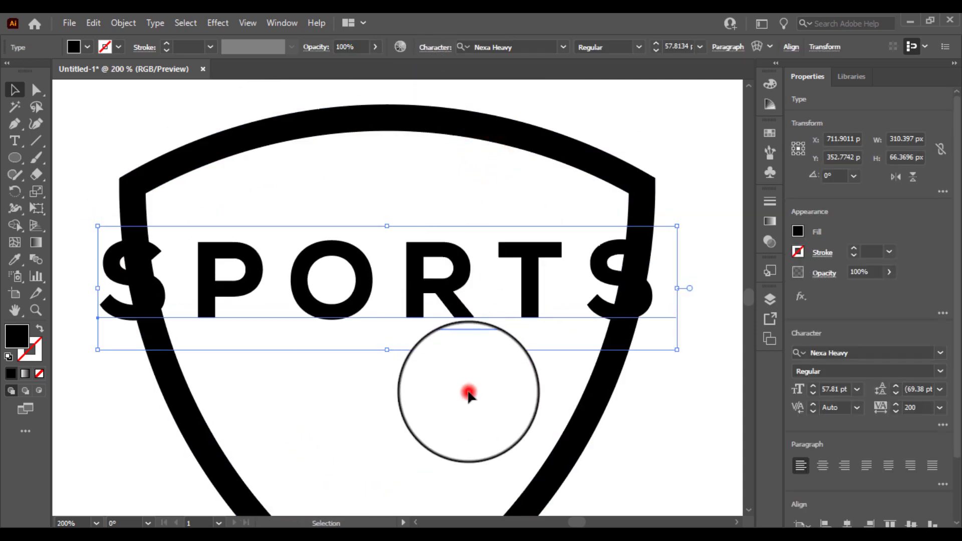
pyautogui.click(469, 391)
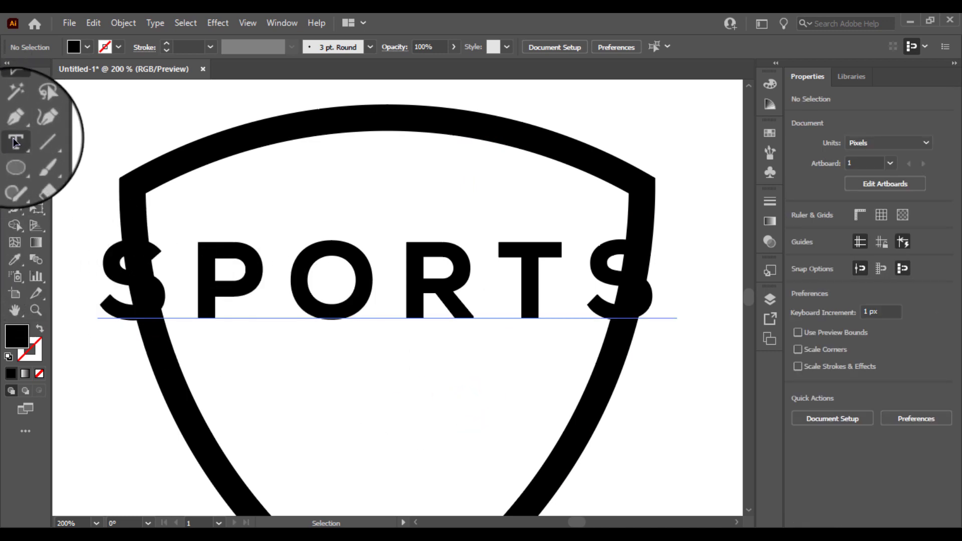
# Step: Draw a rectangle spanning the shield's width over the SPORTS text
pyautogui.click(80, 157)
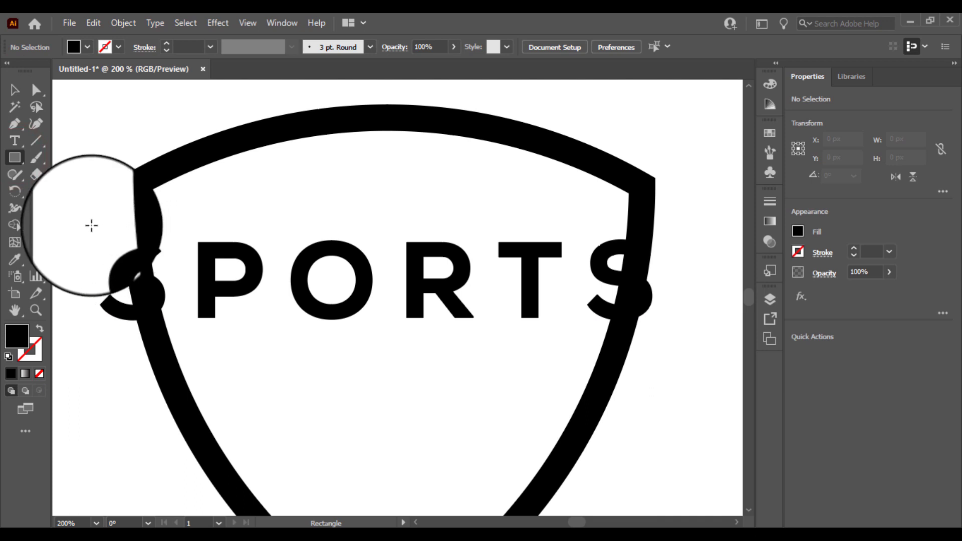
pyautogui.moveTo(98, 228); pyautogui.dragTo(683, 353)
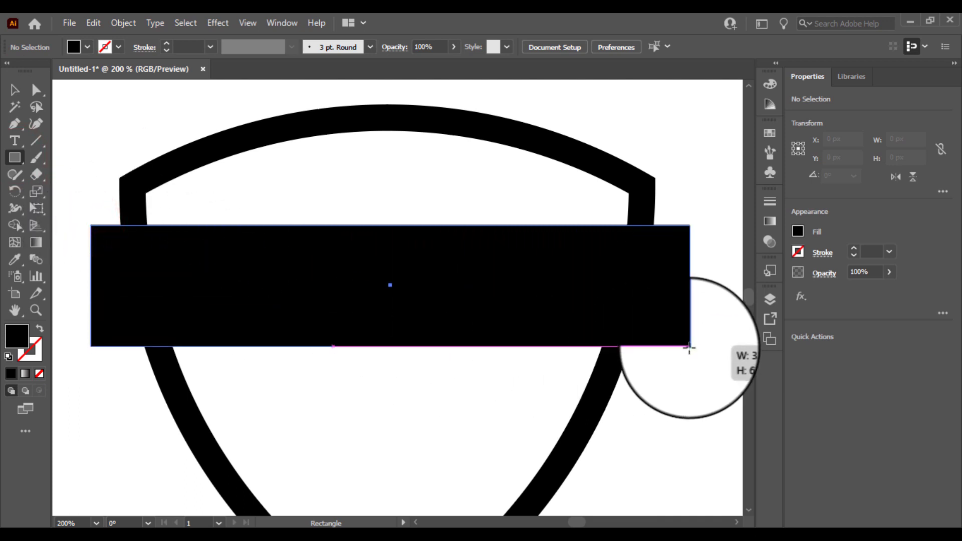
pyautogui.moveTo(676, 346); pyautogui.dragTo(690, 346)
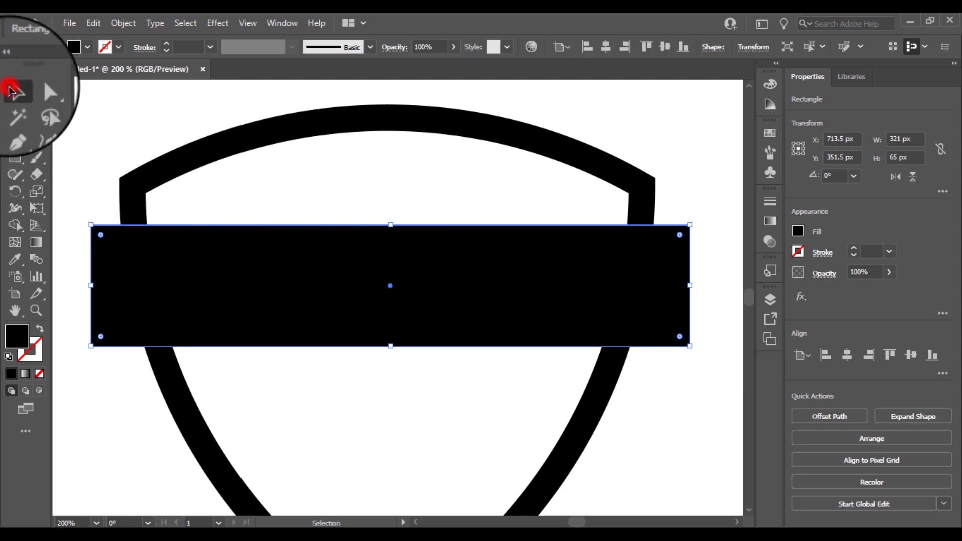
pyautogui.click(9, 90)
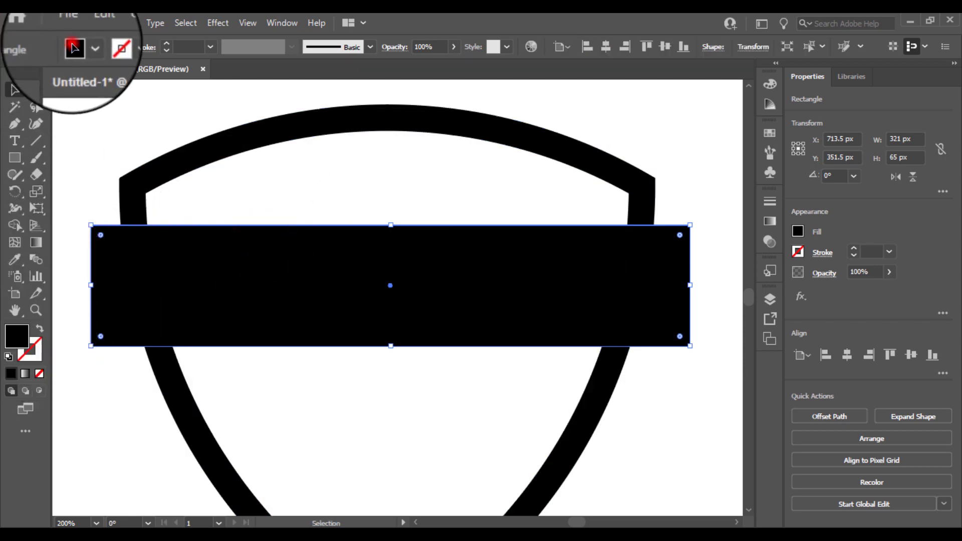
# Step: Give the rectangle no fill and a black outline
pyautogui.click(75, 48)
pyautogui.click(10, 70)
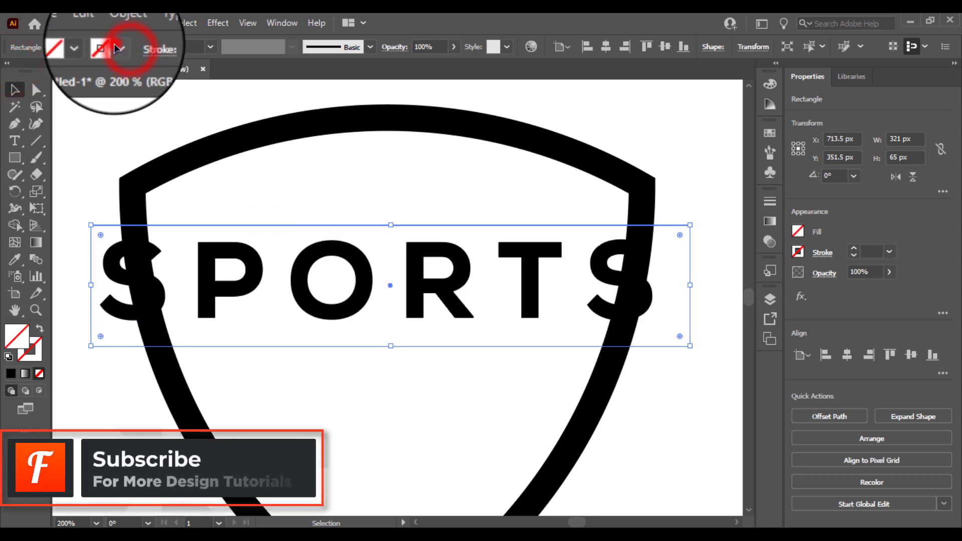
pyautogui.click(119, 48)
pyautogui.click(39, 70)
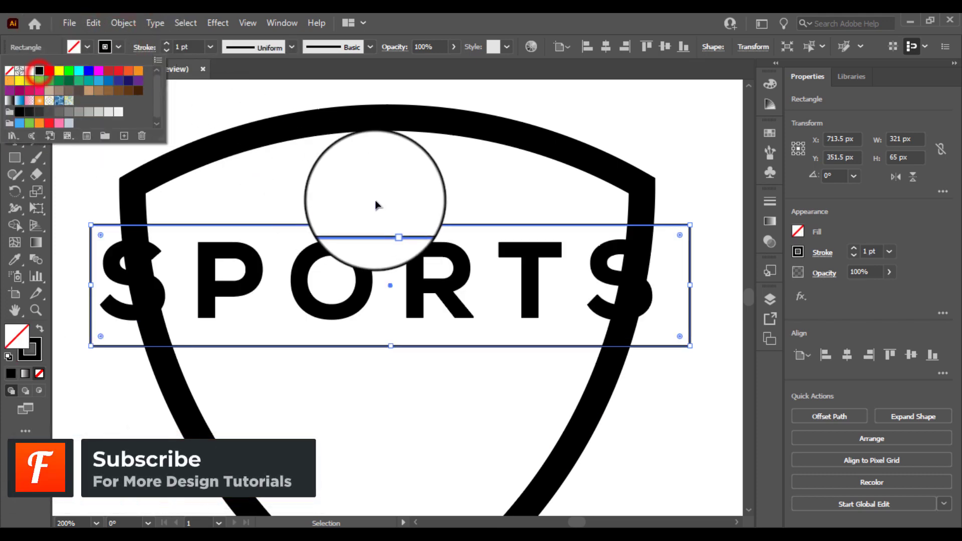
pyautogui.click(379, 198)
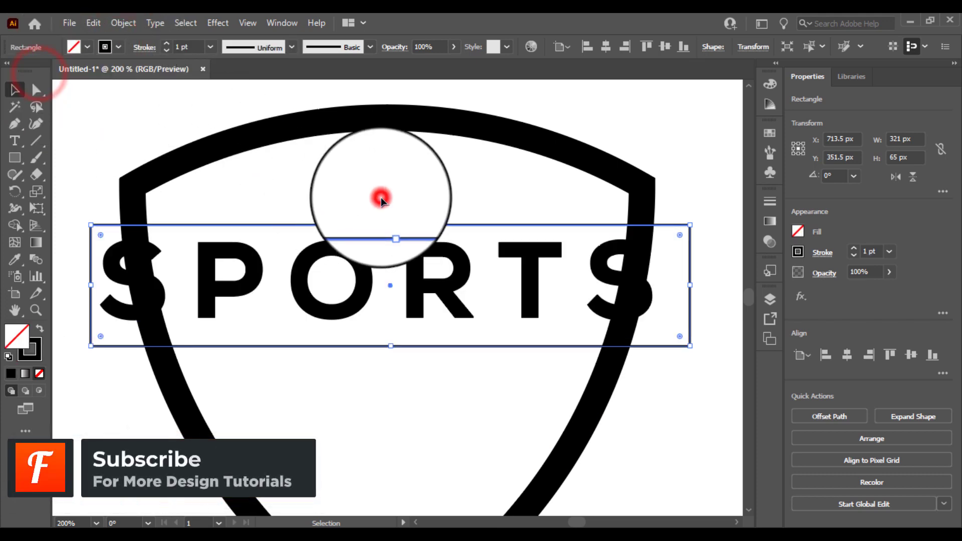
pyautogui.click(434, 352)
# Step: Select the rectangle together with the SPORTS text and the shield
pyautogui.click(469, 348)
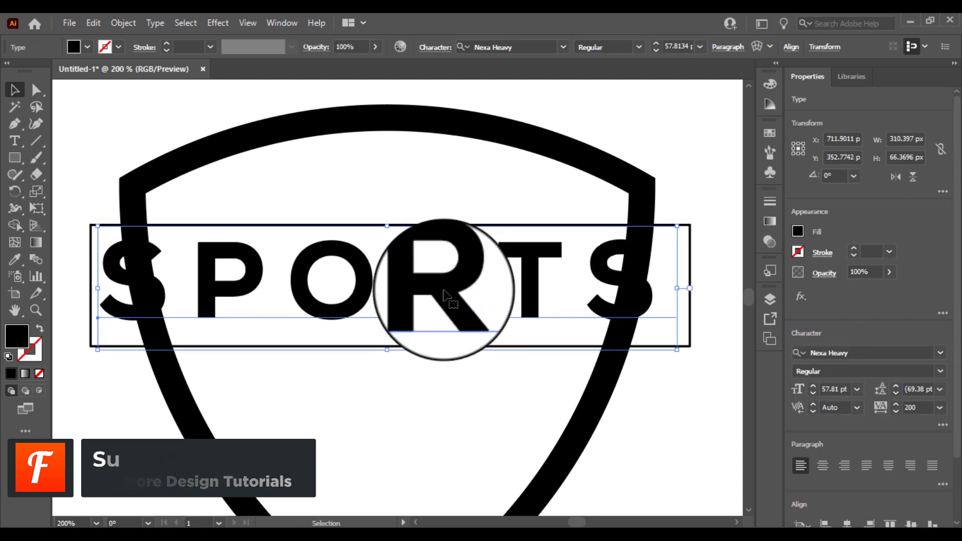
pyautogui.moveTo(444, 244); pyautogui.dragTo(444, 258)
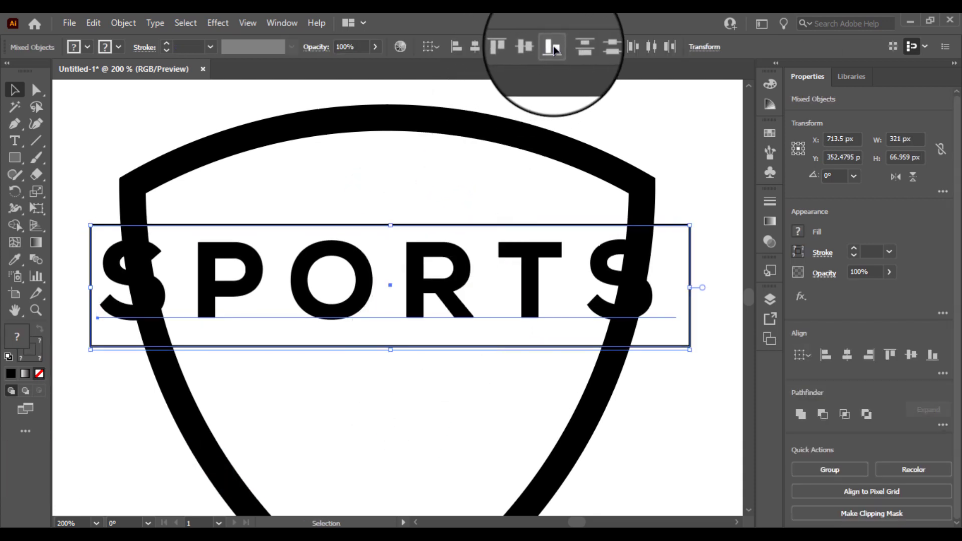
pyautogui.click(369, 165)
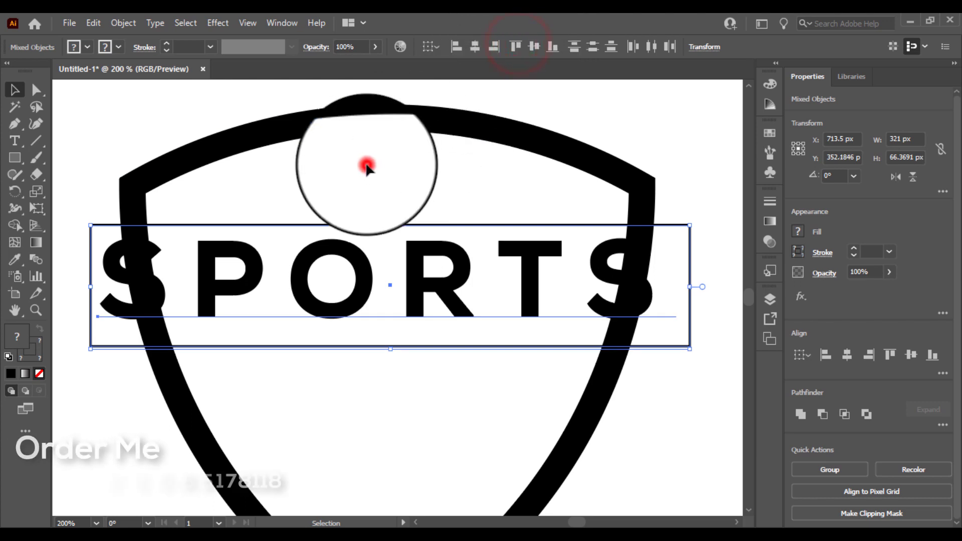
pyautogui.moveTo(368, 266); pyautogui.dragTo(355, 347)
pyautogui.click(360, 369)
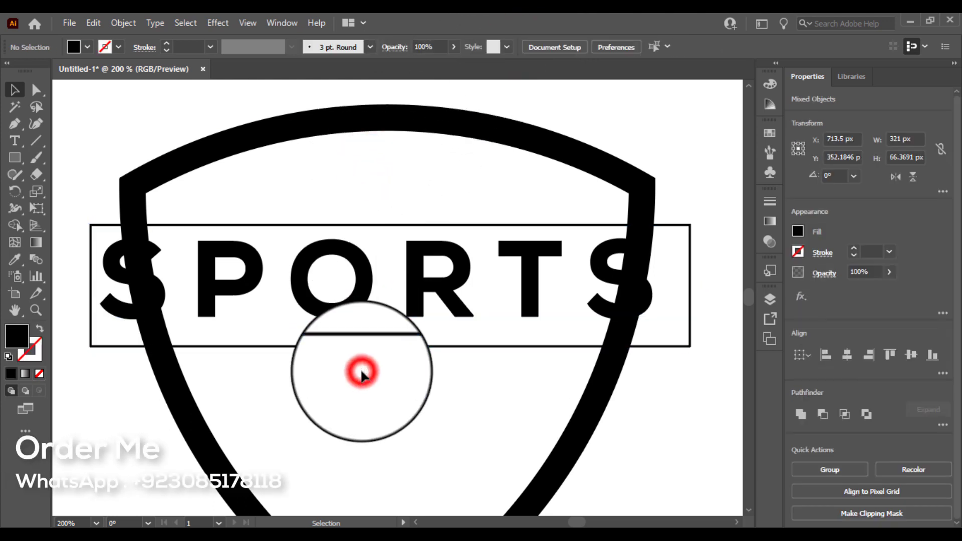
pyautogui.moveTo(652, 396); pyautogui.dragTo(591, 346)
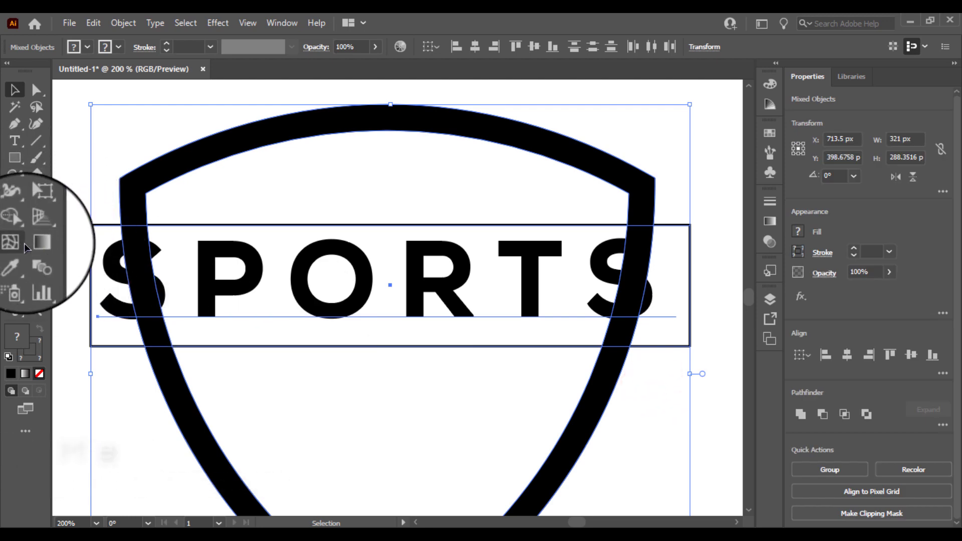
# Step: Delete the shield pieces and rectangle areas behind SPORTS with the Shape Builder tool
pyautogui.click(15, 226)
pyautogui.click(146, 332)
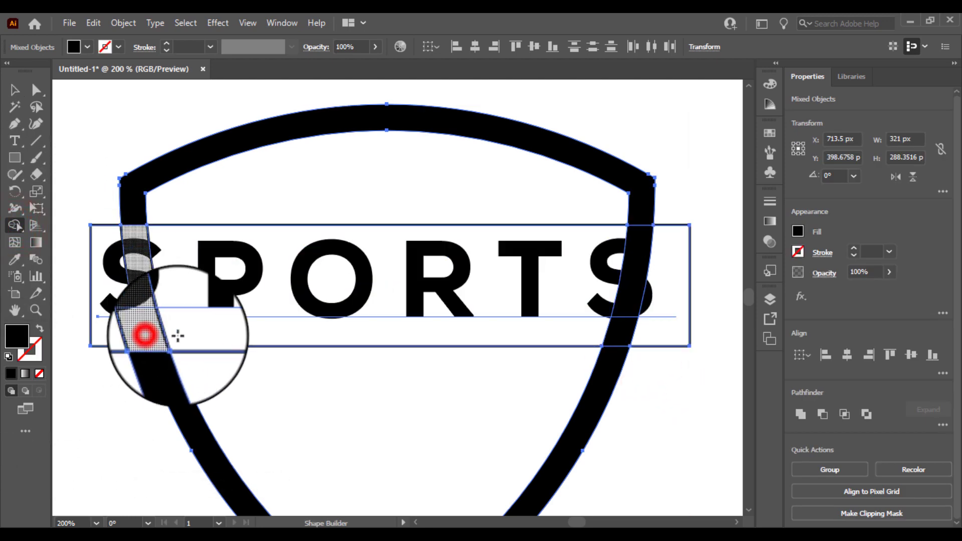
pyautogui.keyDown('alt'); pyautogui.click(195, 336); pyautogui.keyUp('alt')
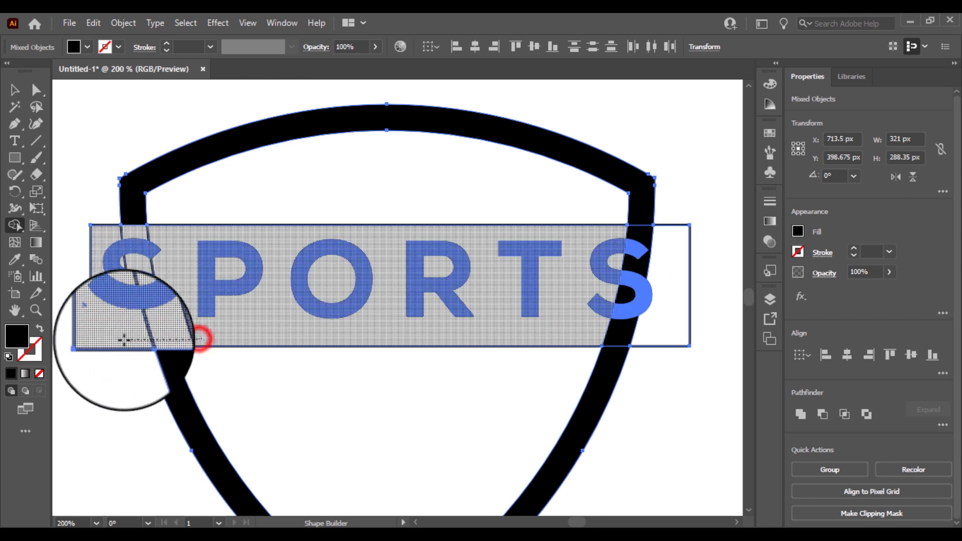
pyautogui.keyDown('alt'); pyautogui.moveTo(587, 333); pyautogui.dragTo(702, 340); pyautogui.keyUp('alt')
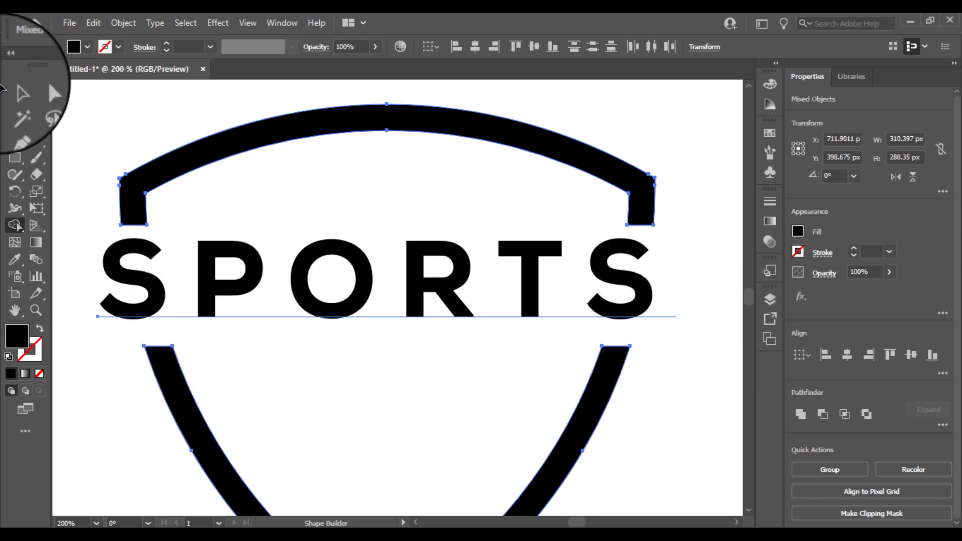
pyautogui.click(13, 92)
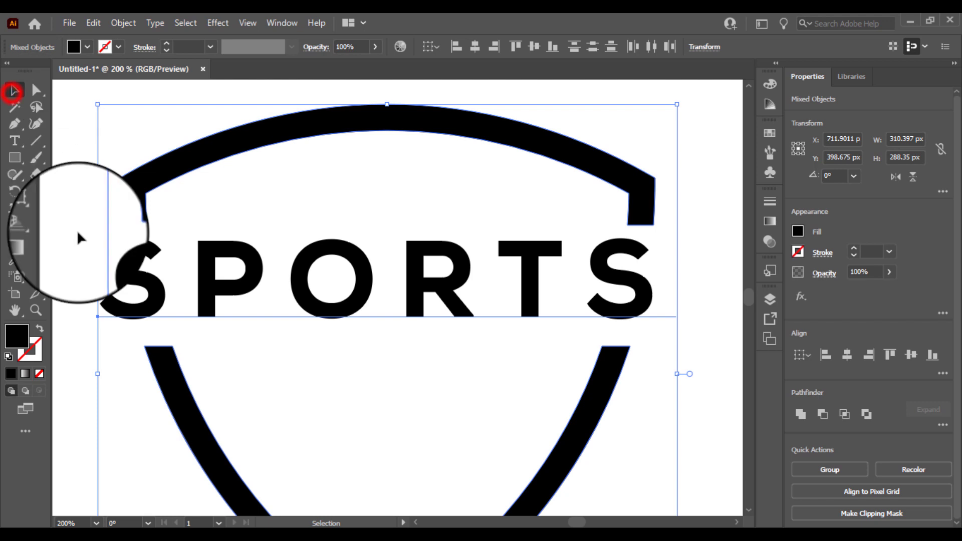
# Step: Select all badge parts and align them horizontally centred
pyautogui.click(67, 354)
pyautogui.hotkey('ctrl', '-')
pyautogui.hotkey('ctrl', '-')
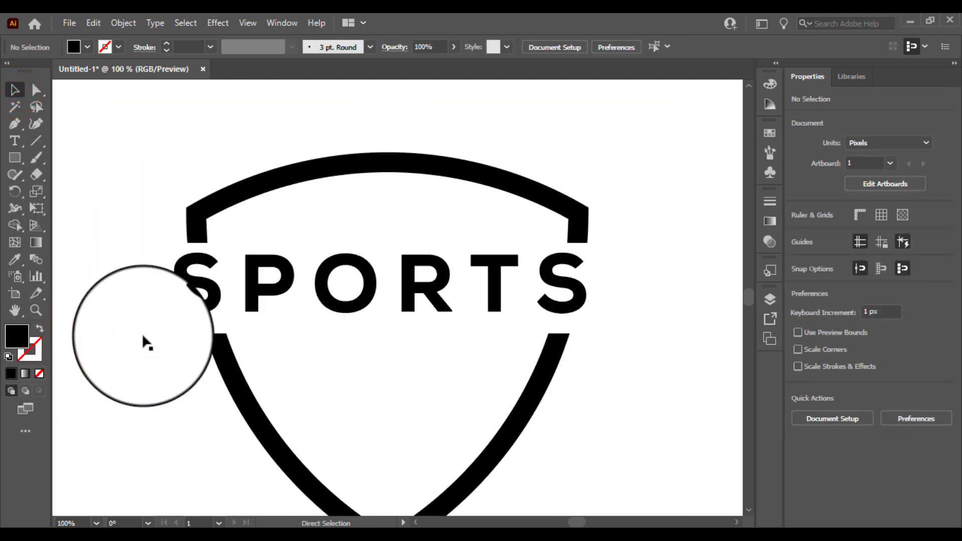
pyautogui.moveTo(180, 156); pyautogui.dragTo(589, 405)
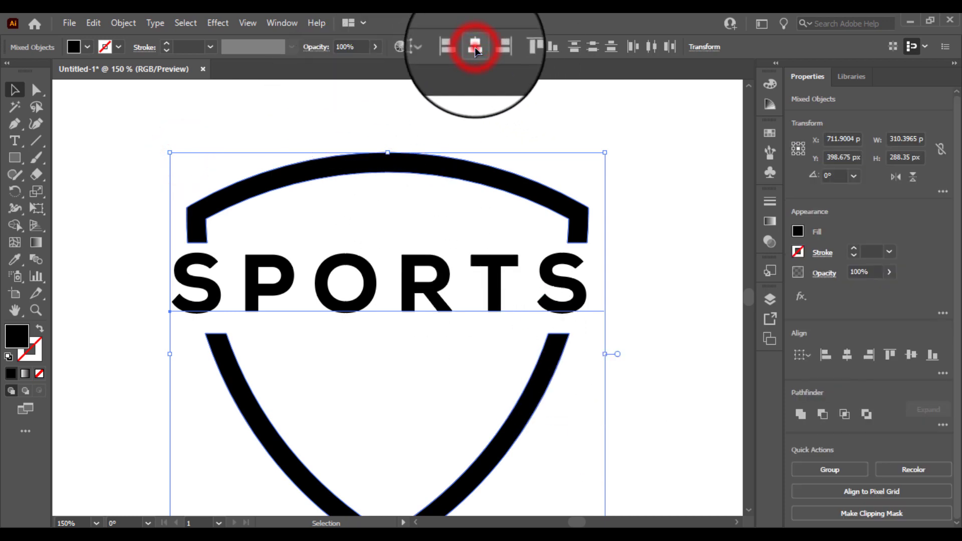
pyautogui.click(220, 95)
pyautogui.moveTo(209, 346); pyautogui.dragTo(170, 263)
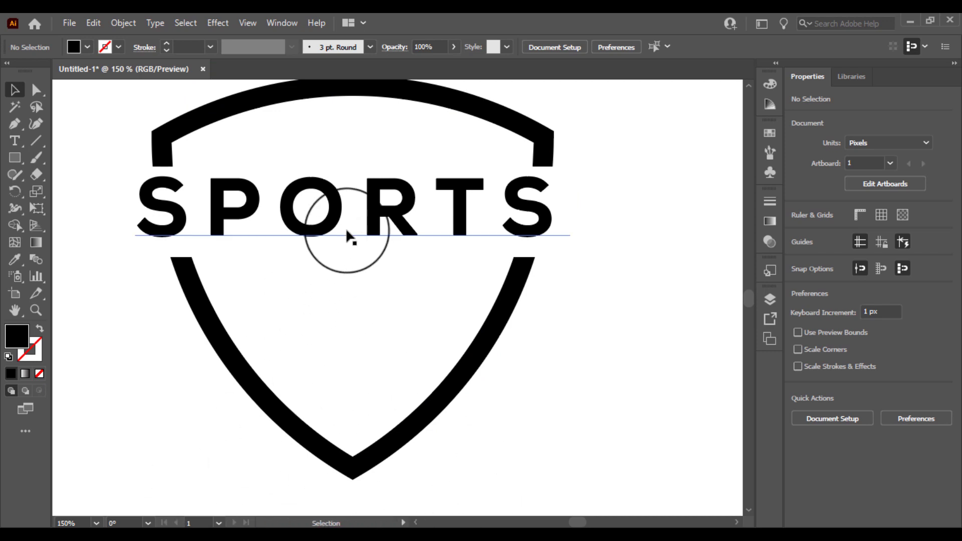
# Step: Stretch SPORTS taller to about 64 pt and recentre it on the shield
pyautogui.click(347, 231)
pyautogui.moveTo(354, 261); pyautogui.dragTo(356, 271)
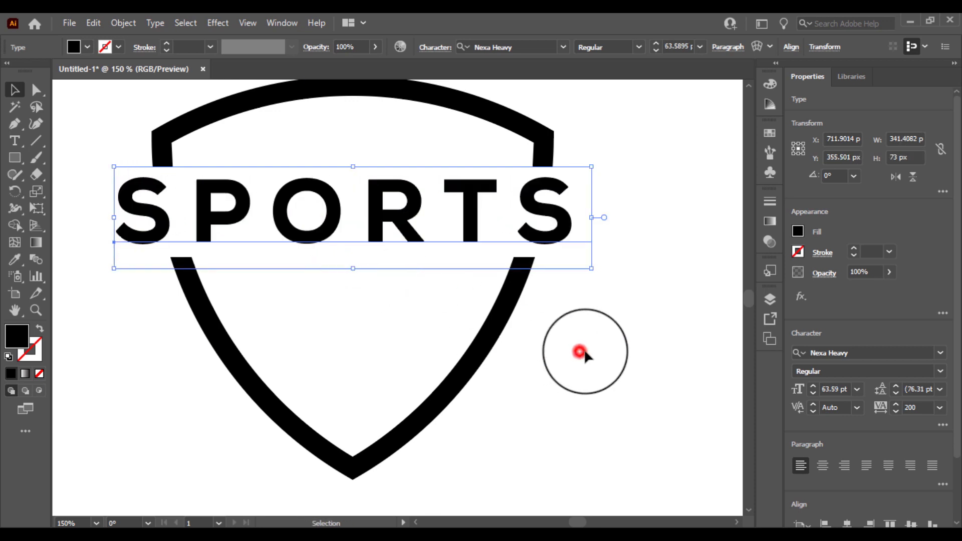
pyautogui.moveTo(580, 353); pyautogui.dragTo(386, 65)
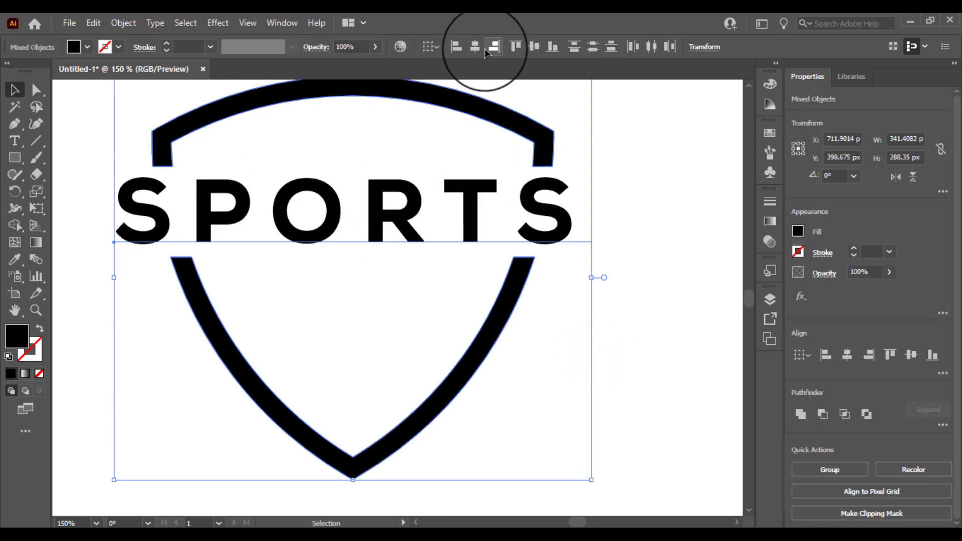
pyautogui.click(651, 231)
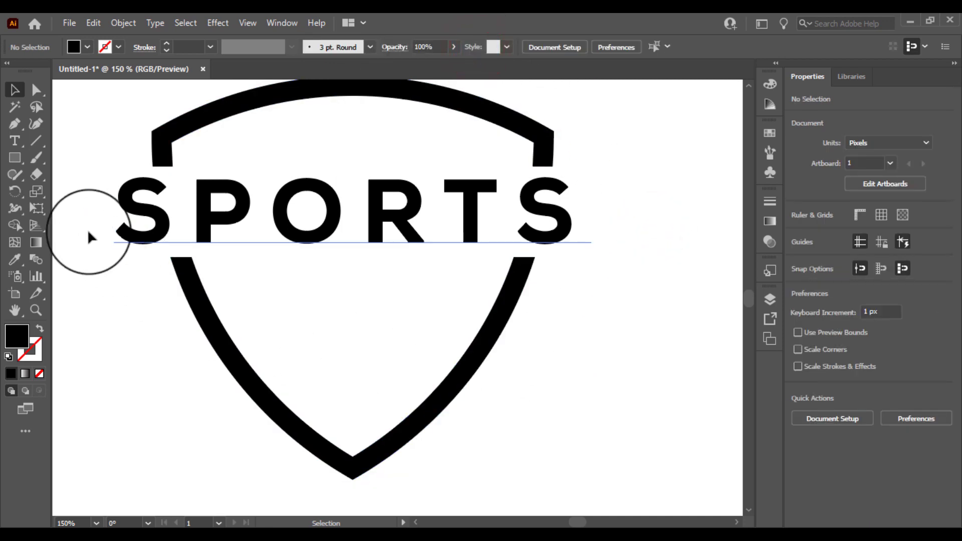
# Step: Draw a black rectangle beside the shield and add a left-edge midpoint anchor
pyautogui.click(14, 157)
pyautogui.moveTo(142, 321); pyautogui.dragTo(375, 301)
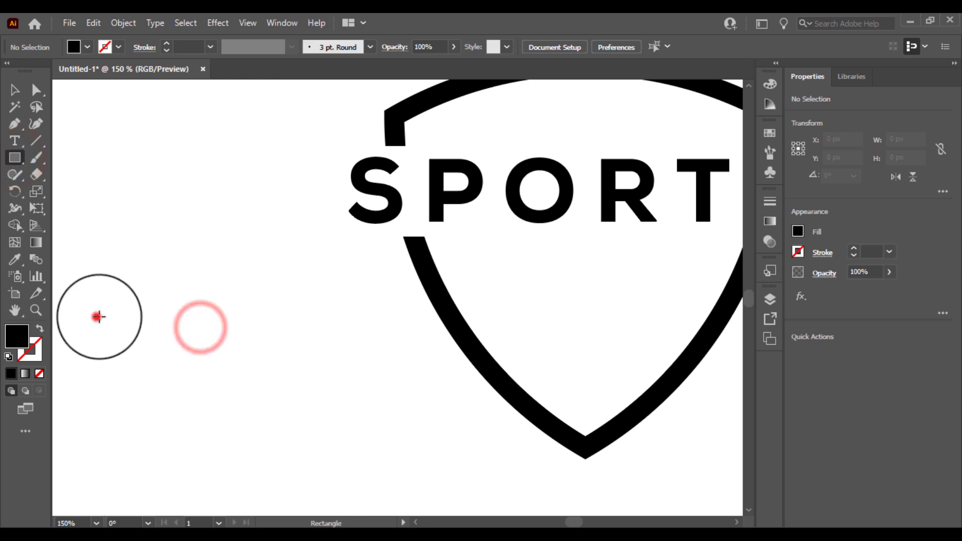
pyautogui.moveTo(95, 318)
pyautogui.mouseDown()
pyautogui.moveTo(417, 420)
pyautogui.moveTo(423, 389)
pyautogui.moveTo(427, 396)
pyautogui.mouseUp()
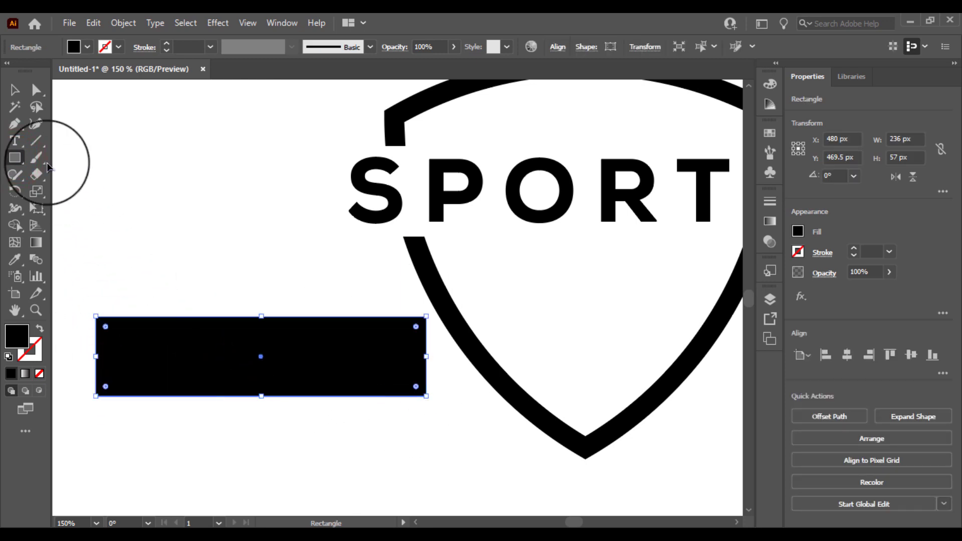
pyautogui.click(14, 123)
pyautogui.click(75, 139)
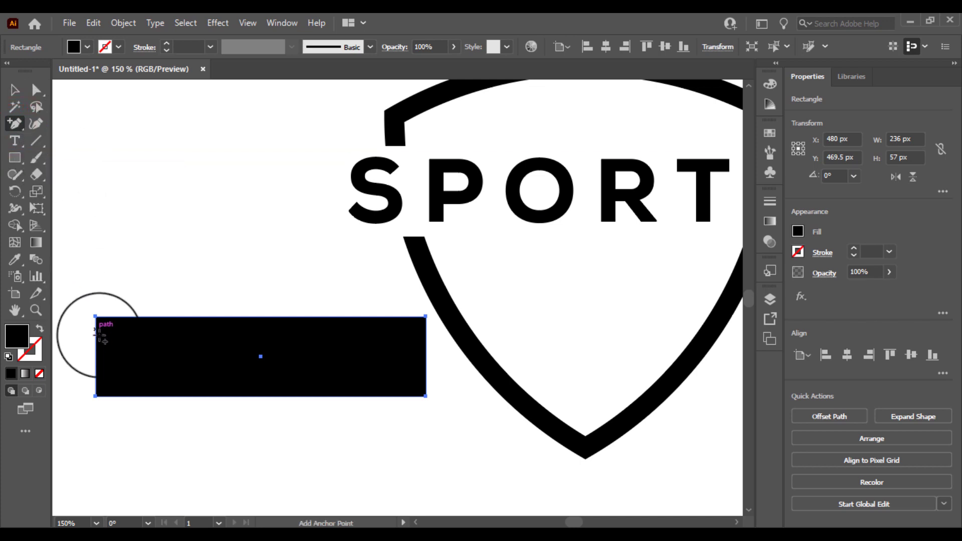
pyautogui.click(95, 357)
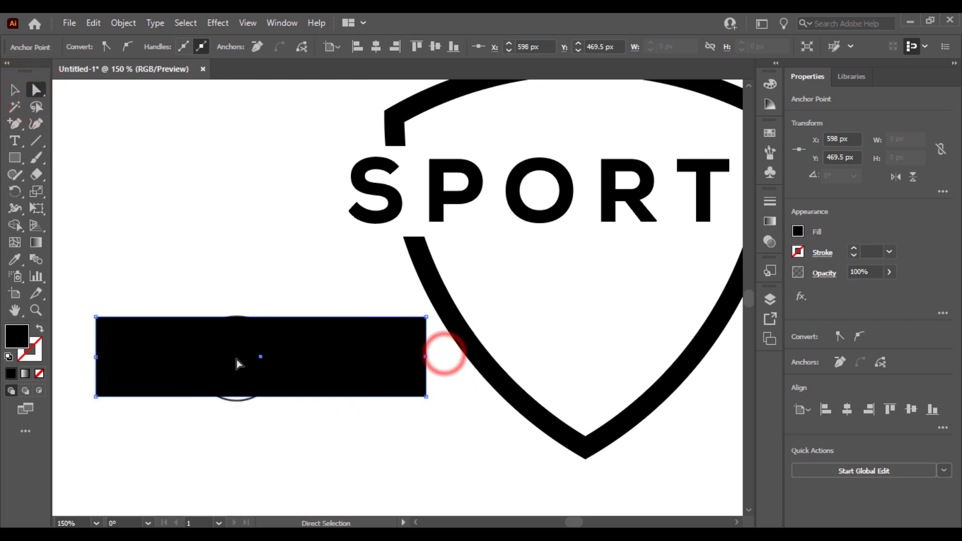
# Step: Pull the rectangle's right-edge midpoint inward to cut a V notch
pyautogui.click(426, 357)
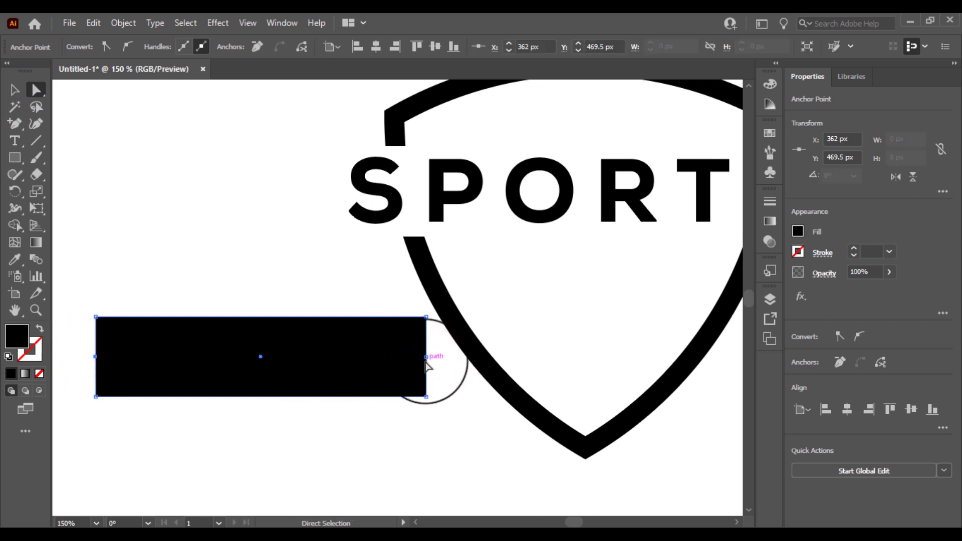
pyautogui.moveTo(427, 365); pyautogui.dragTo(423, 370)
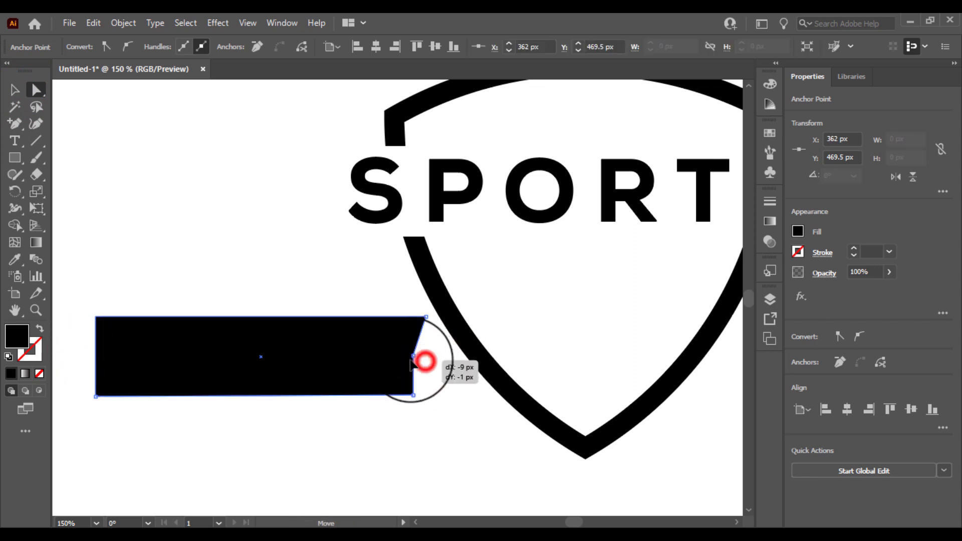
pyautogui.hotkey('ctrl', 'z')
pyautogui.click(440, 369)
pyautogui.click(426, 361)
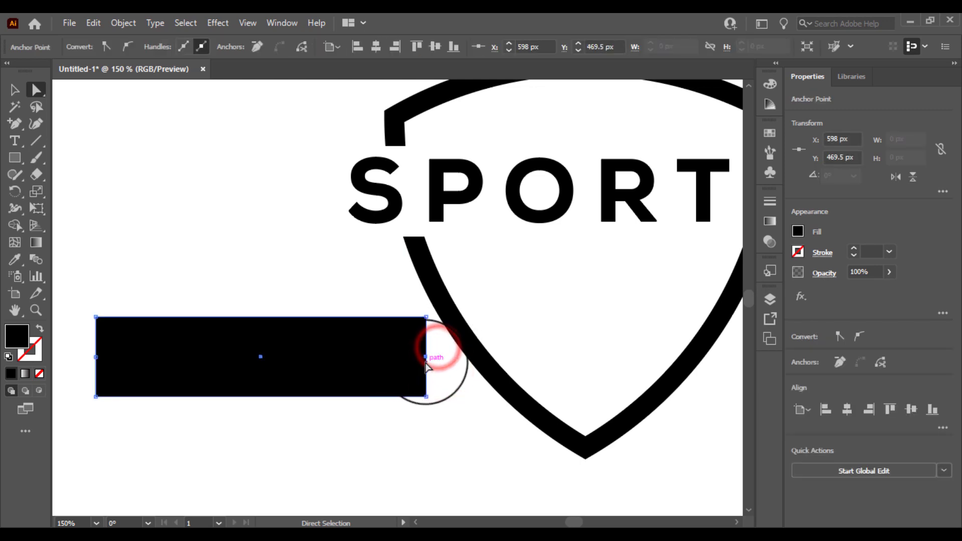
pyautogui.moveTo(426, 366); pyautogui.dragTo(423, 371)
pyautogui.hotkey('ctrl', 'z')
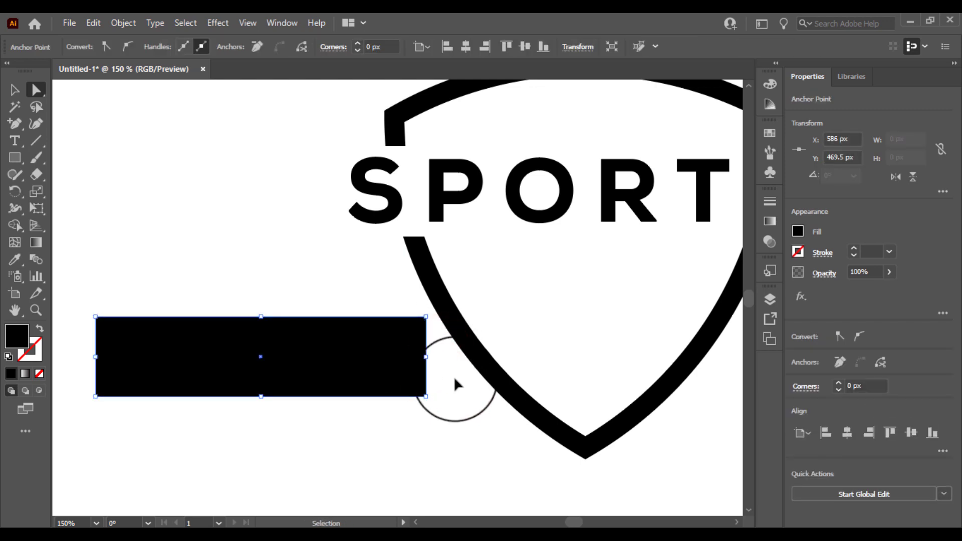
pyautogui.scroll(2, 456, 385)
pyautogui.moveTo(479, 387); pyautogui.dragTo(559, 414)
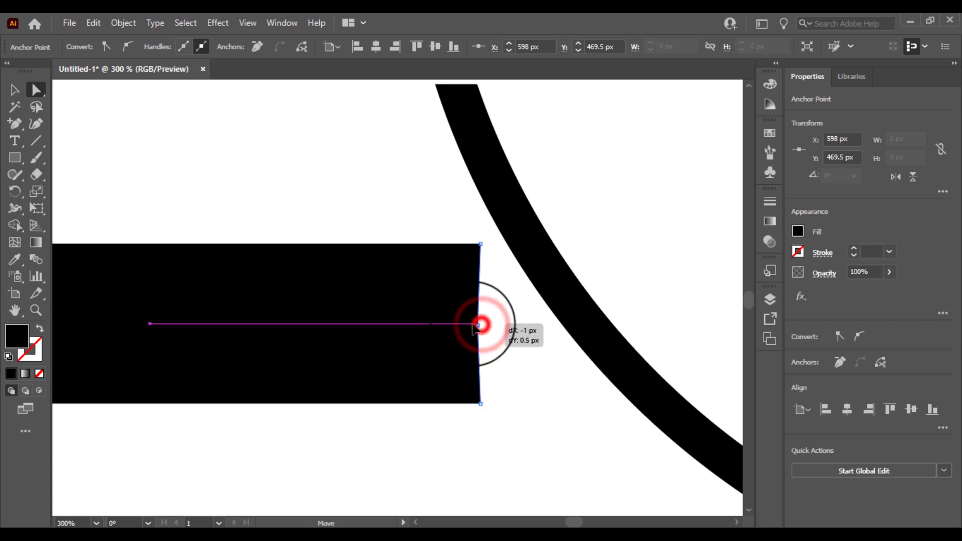
pyautogui.moveTo(481, 325); pyautogui.dragTo(411, 325)
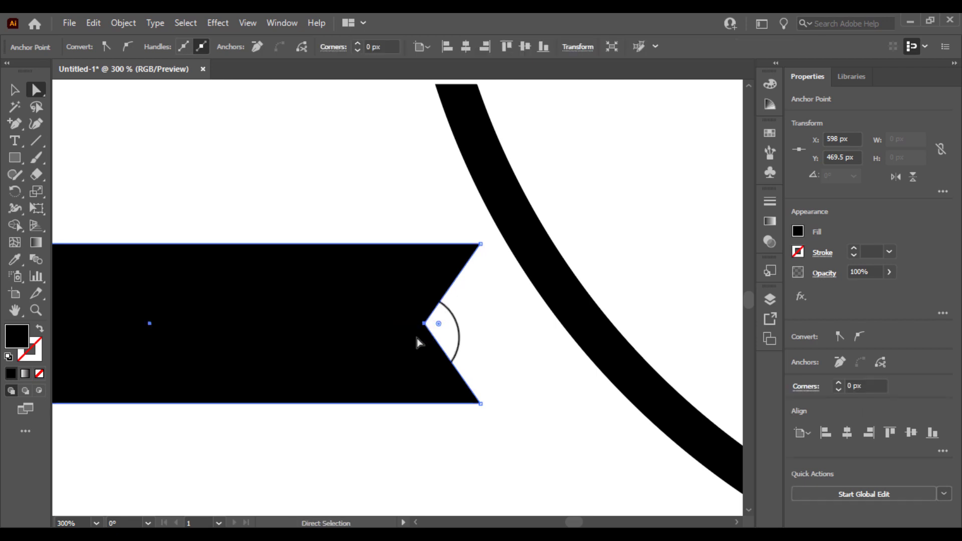
# Step: Cut a matching V notch into the rectangle's left end to finish the ribbon
pyautogui.hscroll(-5, 356, 349)
pyautogui.hscroll(-6, 341, 341)
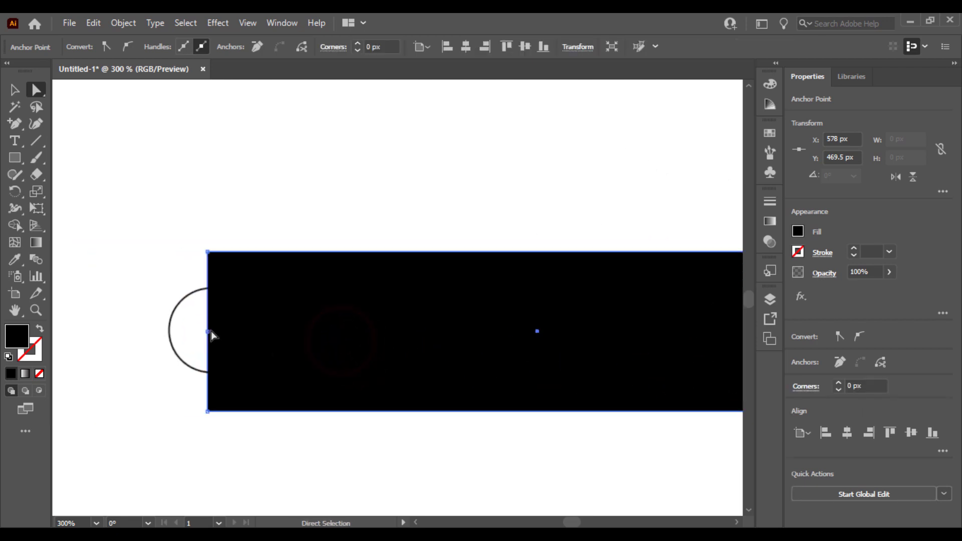
pyautogui.moveTo(208, 332); pyautogui.dragTo(264, 339)
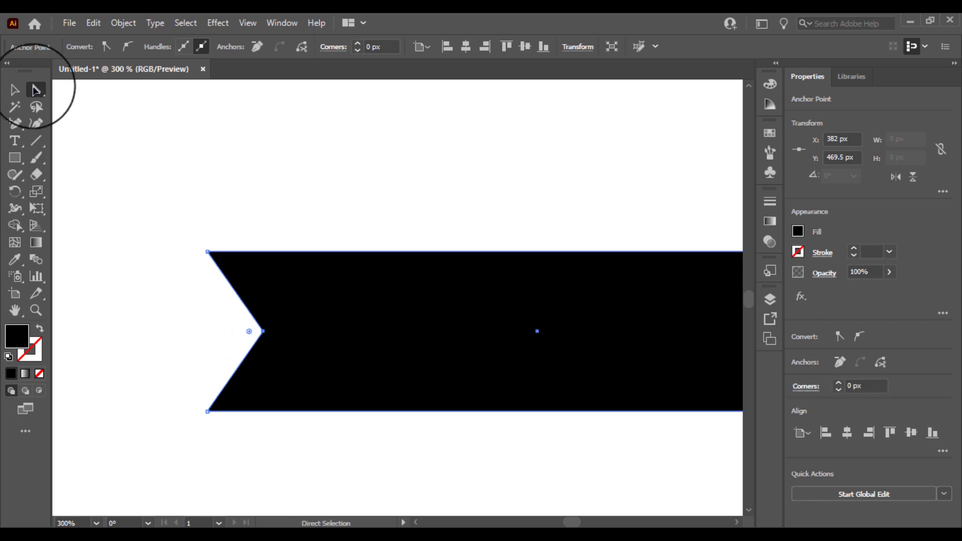
pyautogui.click(14, 89)
pyautogui.click(75, 178)
pyautogui.hotkey('ctrl', '-')
pyautogui.hotkey('ctrl', '-')
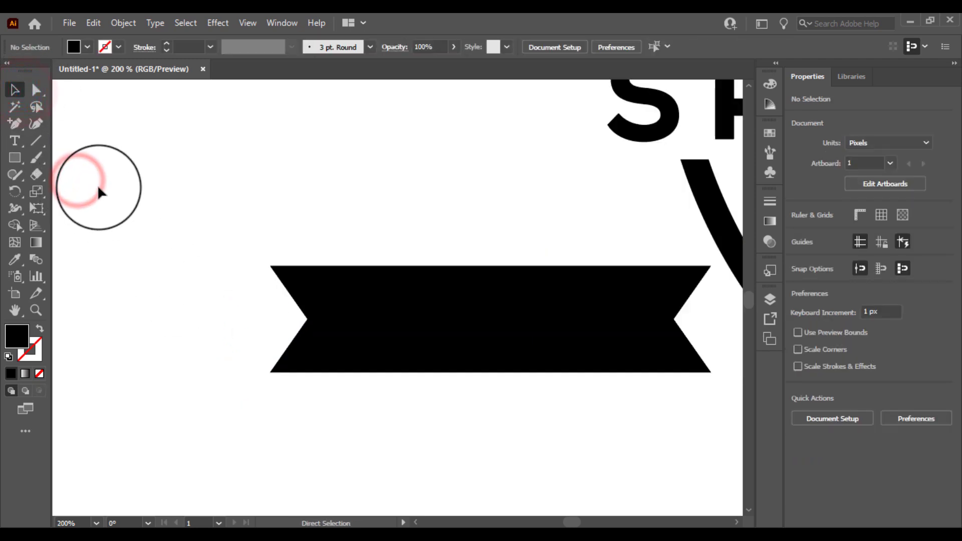
# Step: Move the ribbon under SPORTS and widen it evenly past both shield sides
pyautogui.moveTo(275, 299); pyautogui.dragTo(64, 305)
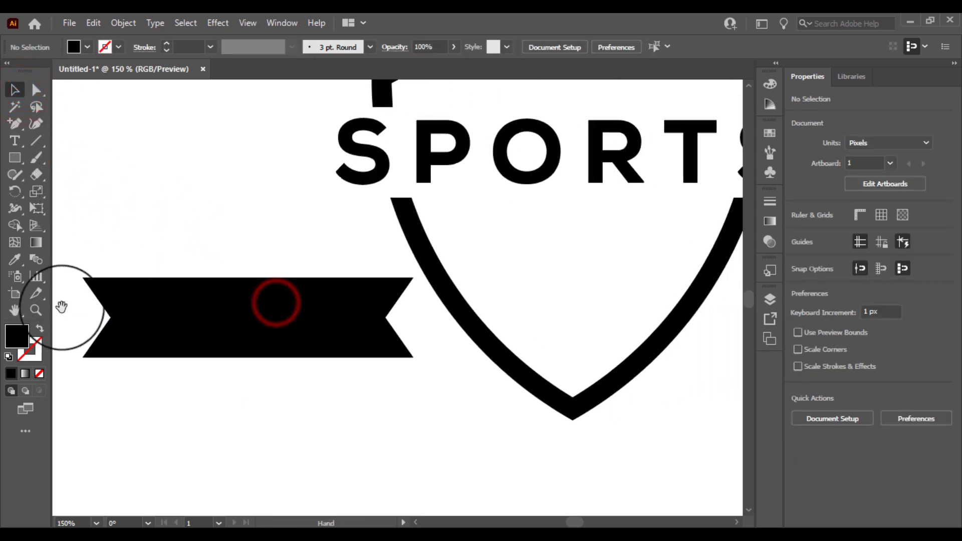
pyautogui.moveTo(300, 324)
pyautogui.mouseDown()
pyautogui.moveTo(593, 238)
pyautogui.moveTo(428, 350)
pyautogui.moveTo(458, 360)
pyautogui.mouseUp()
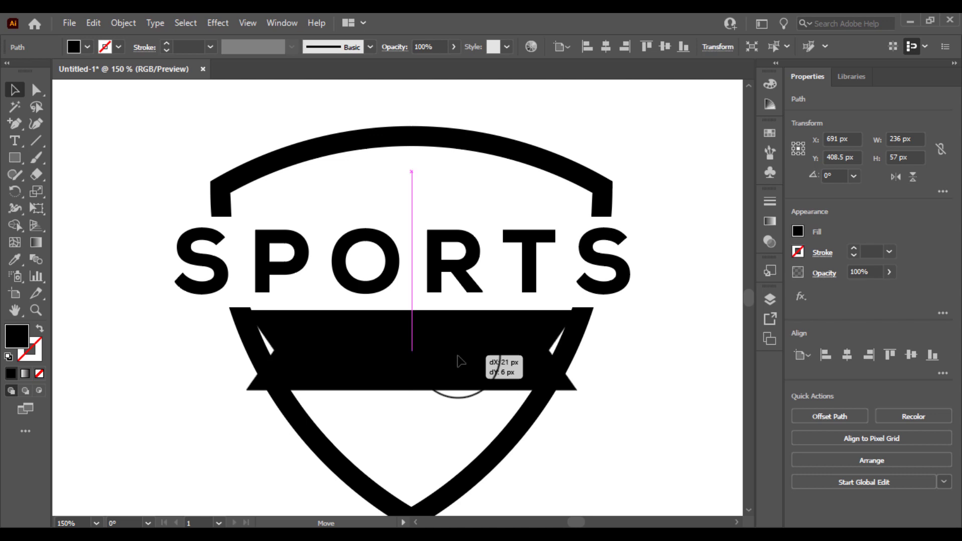
pyautogui.moveTo(458, 360); pyautogui.dragTo(458, 360)
pyautogui.moveTo(583, 350); pyautogui.dragTo(651, 350)
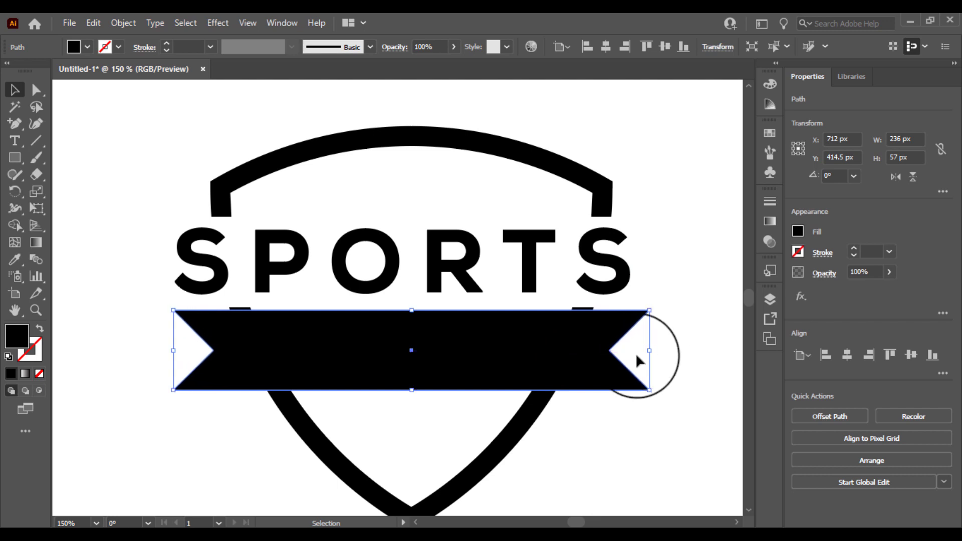
pyautogui.click(576, 464)
pyautogui.click(458, 372)
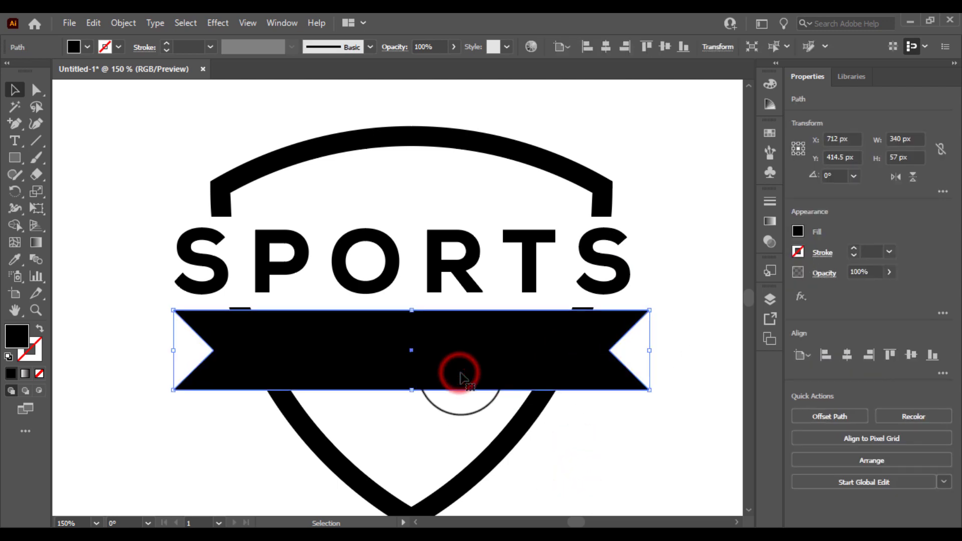
pyautogui.moveTo(650, 350)
pyautogui.mouseDown()
pyautogui.moveTo(713, 351)
pyautogui.moveTo(702, 352)
pyautogui.mouseUp()
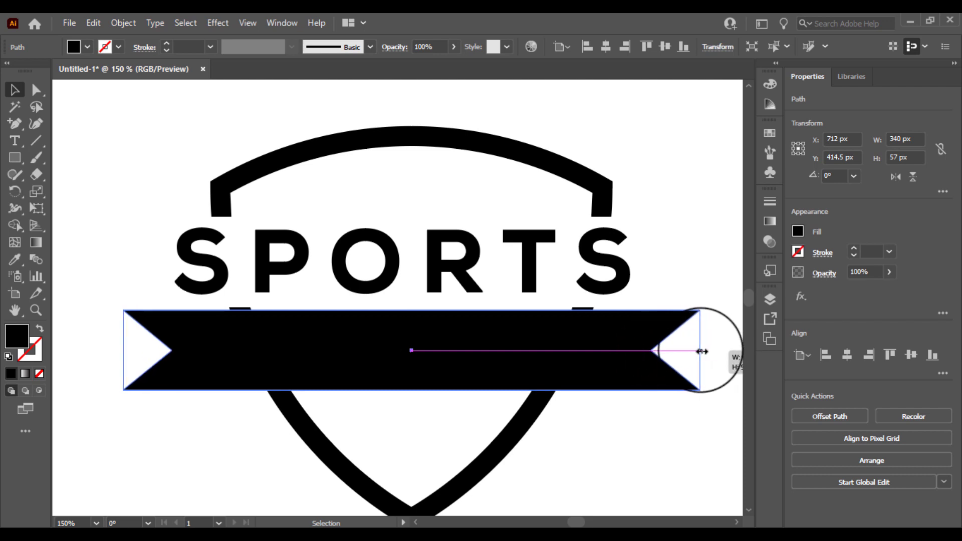
# Step: Select the shield and ribbon together, then the ribbon alone, to check placement
pyautogui.click(574, 446)
pyautogui.click(415, 359)
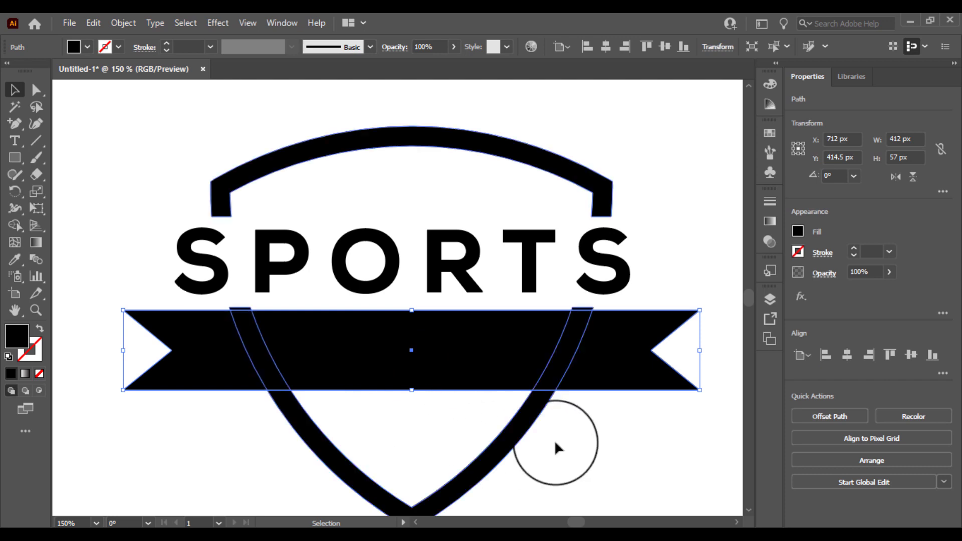
pyautogui.click(592, 438)
pyautogui.moveTo(465, 367); pyautogui.dragTo(464, 366)
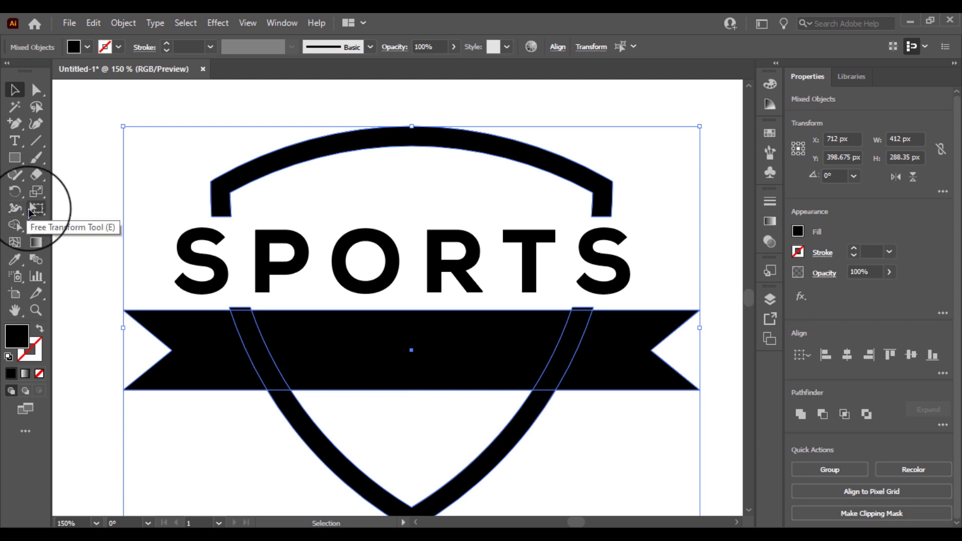
pyautogui.click(88, 260)
pyautogui.click(258, 337)
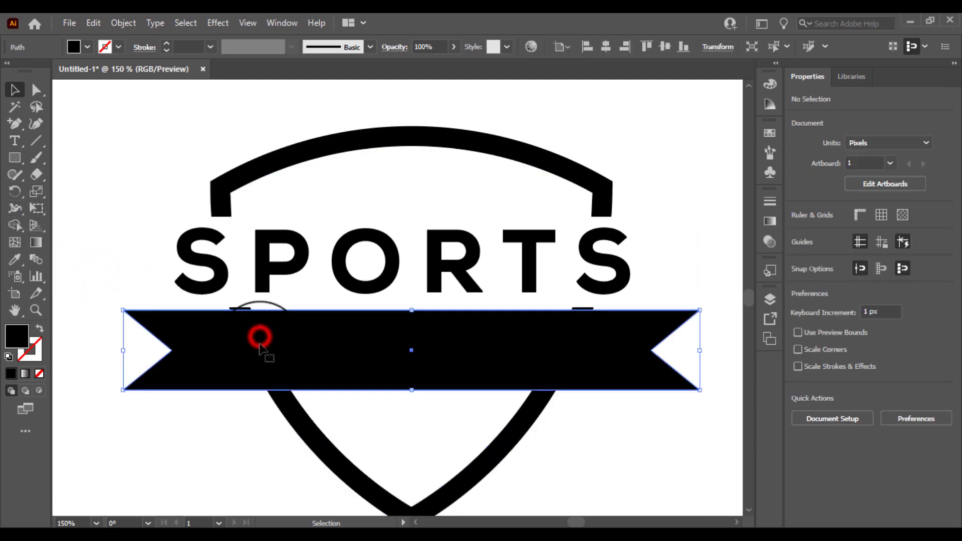
pyautogui.click(245, 434)
pyautogui.click(298, 426)
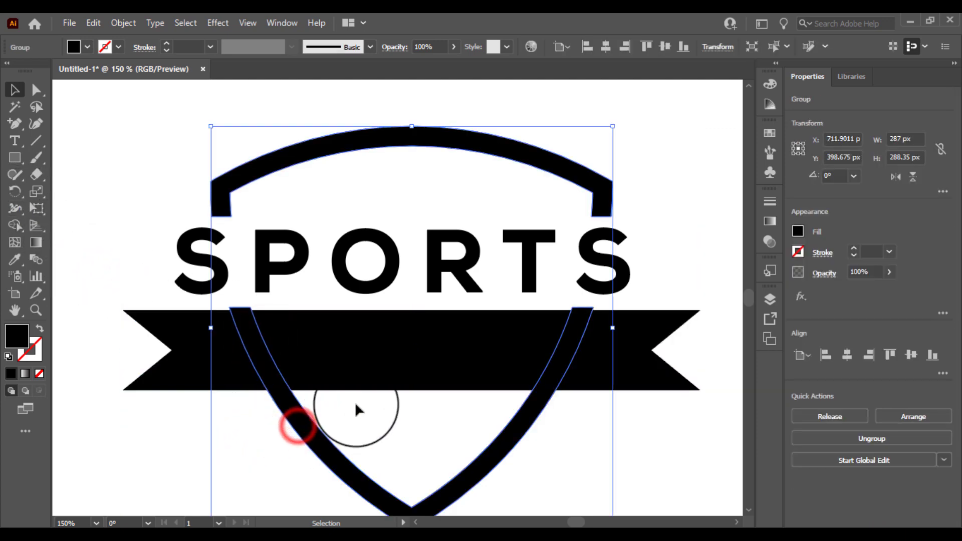
pyautogui.click(355, 405)
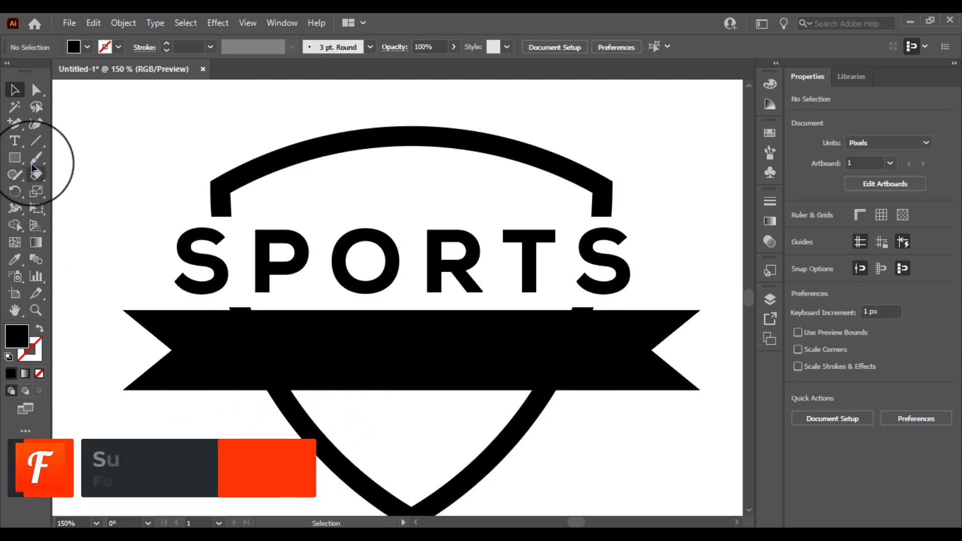
pyautogui.click(204, 333)
pyautogui.click(100, 281)
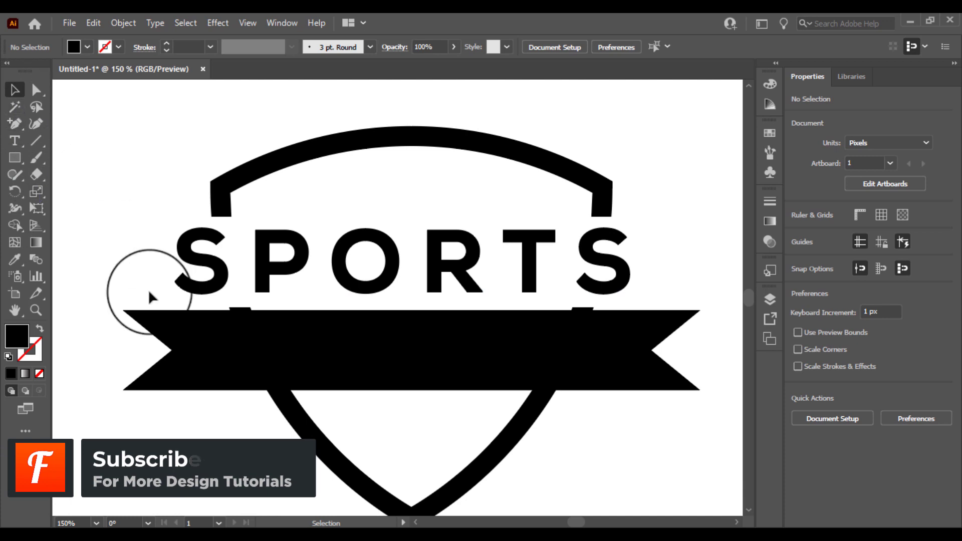
pyautogui.moveTo(242, 427); pyautogui.dragTo(298, 383)
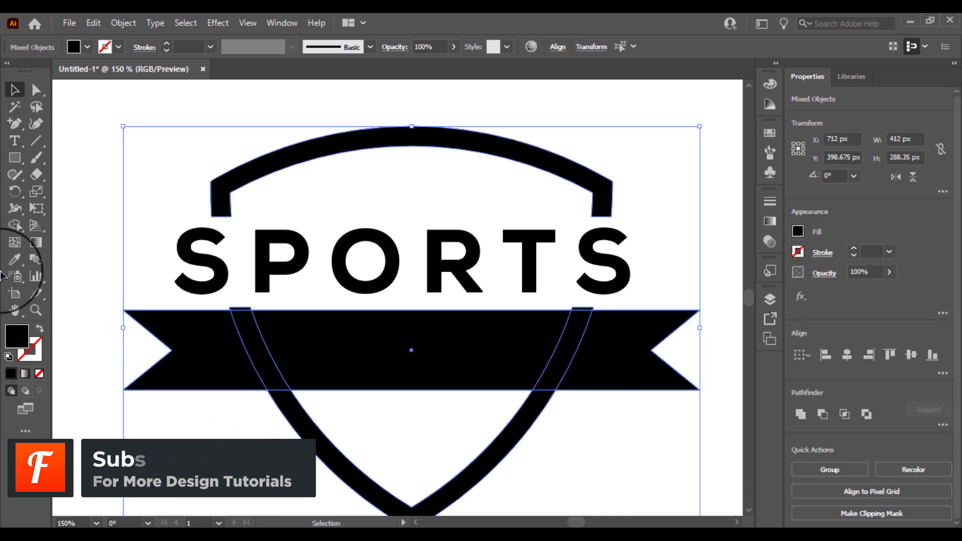
pyautogui.click(14, 225)
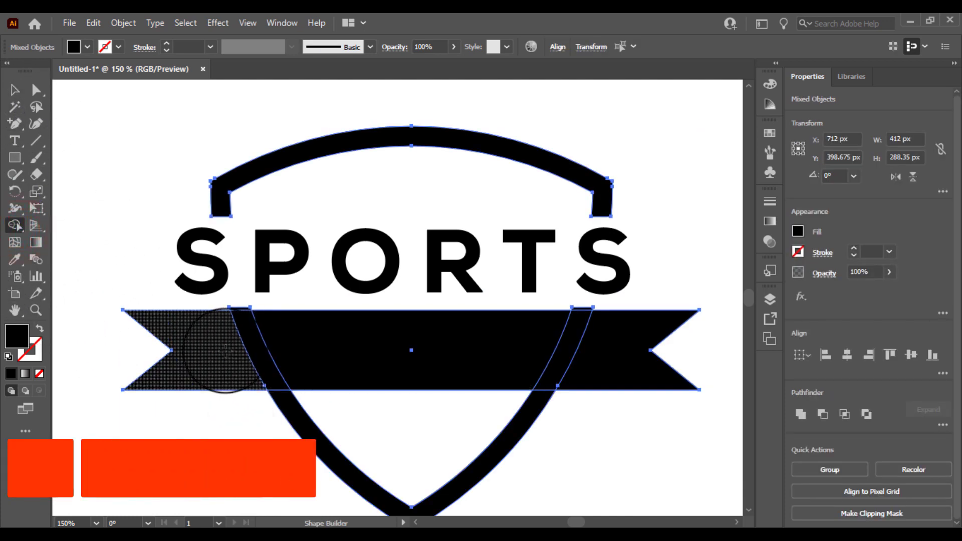
pyautogui.moveTo(225, 351); pyautogui.dragTo(596, 348)
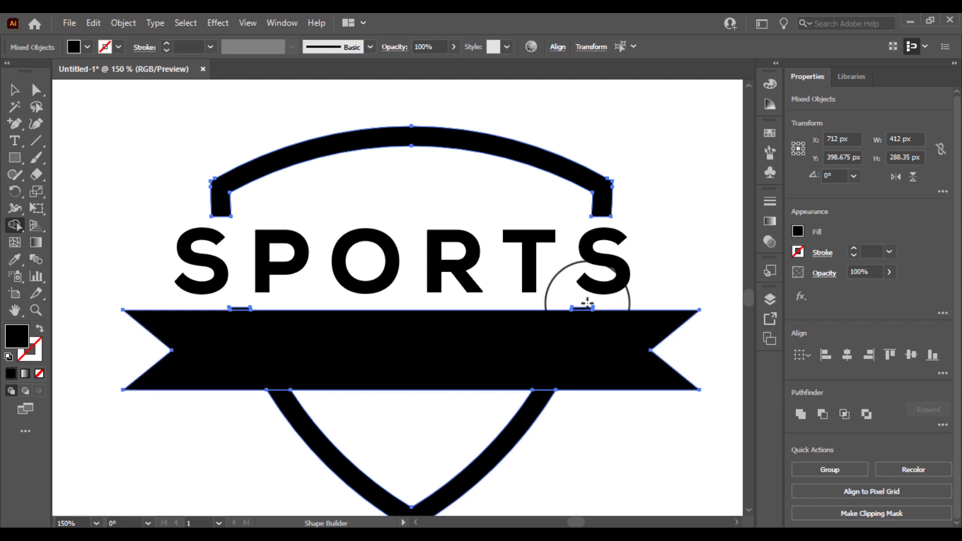
pyautogui.moveTo(585, 308); pyautogui.dragTo(498, 310)
pyautogui.moveTo(361, 308); pyautogui.dragTo(376, 314)
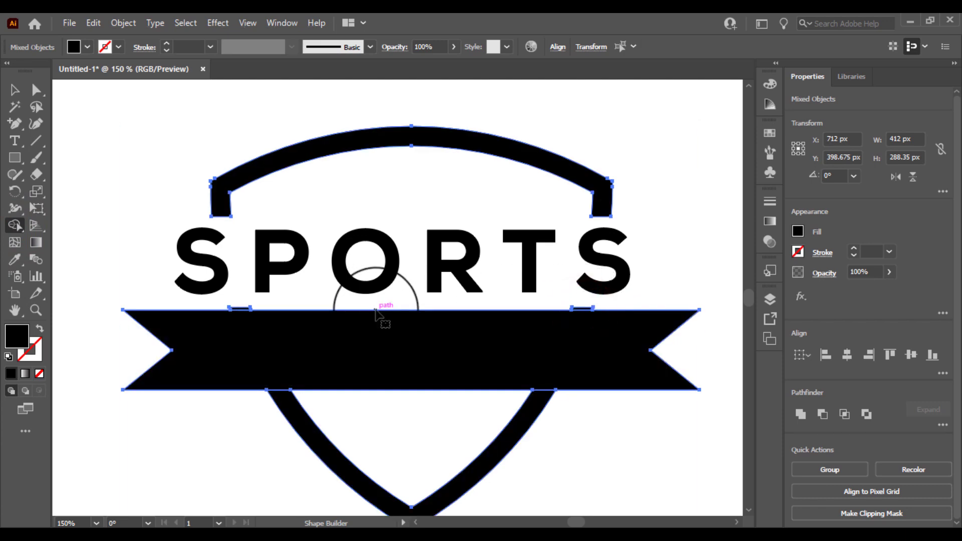
pyautogui.click(15, 90)
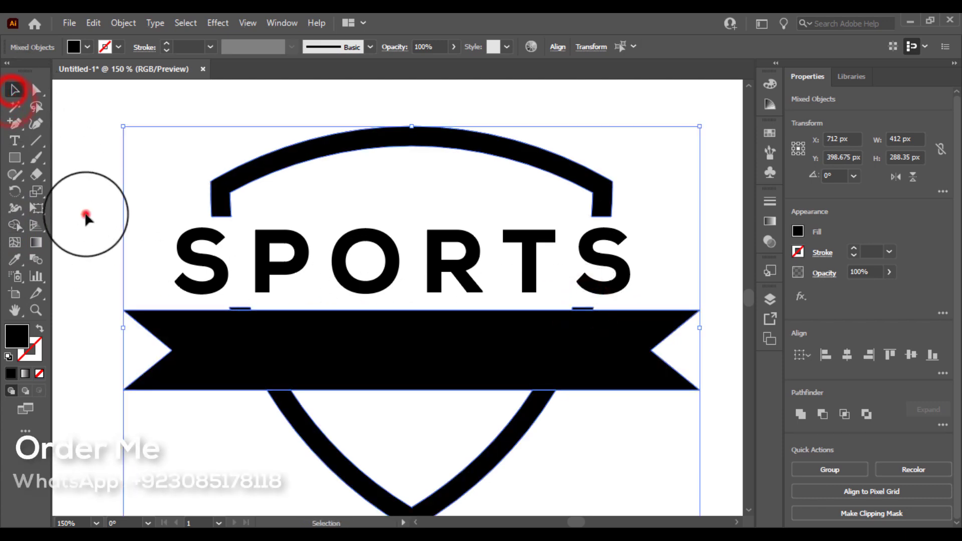
pyautogui.click(85, 214)
pyautogui.click(241, 307)
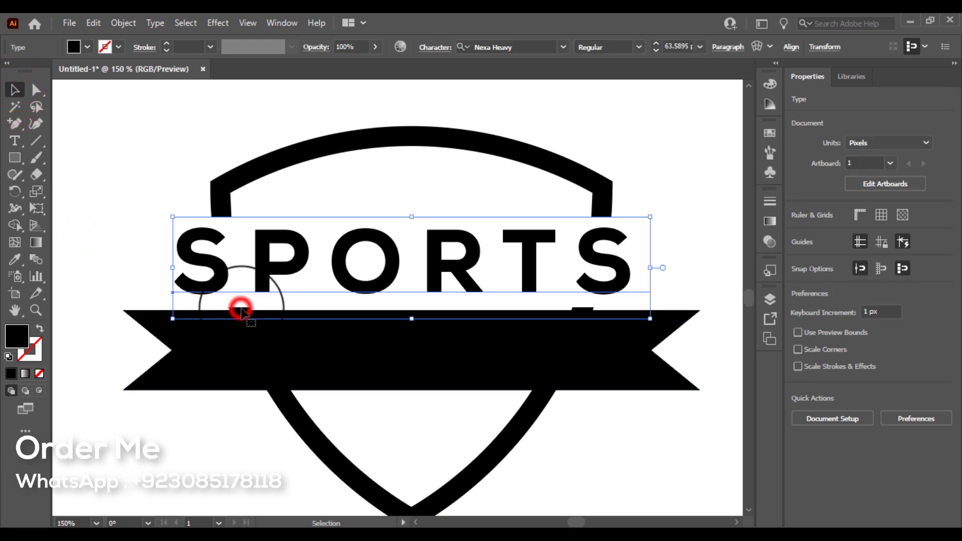
pyautogui.click(86, 300)
pyautogui.scroll(3, 111, 311)
pyautogui.scroll(2, 107, 311)
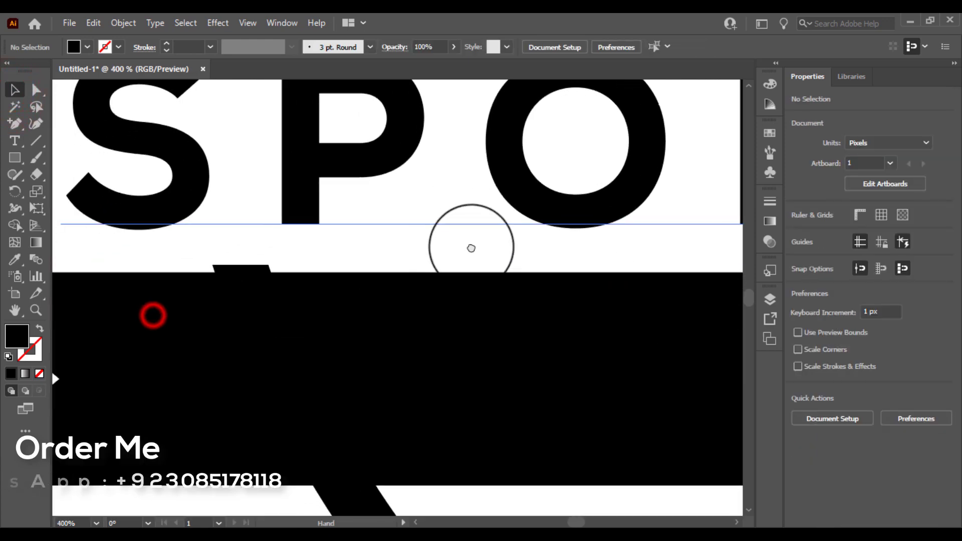
pyautogui.moveTo(203, 278); pyautogui.dragTo(291, 267)
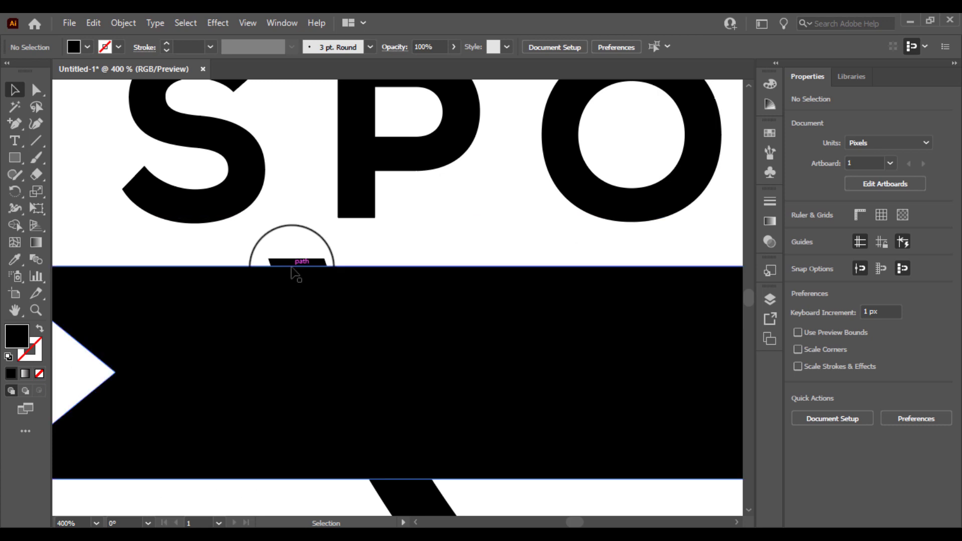
pyautogui.click(291, 268)
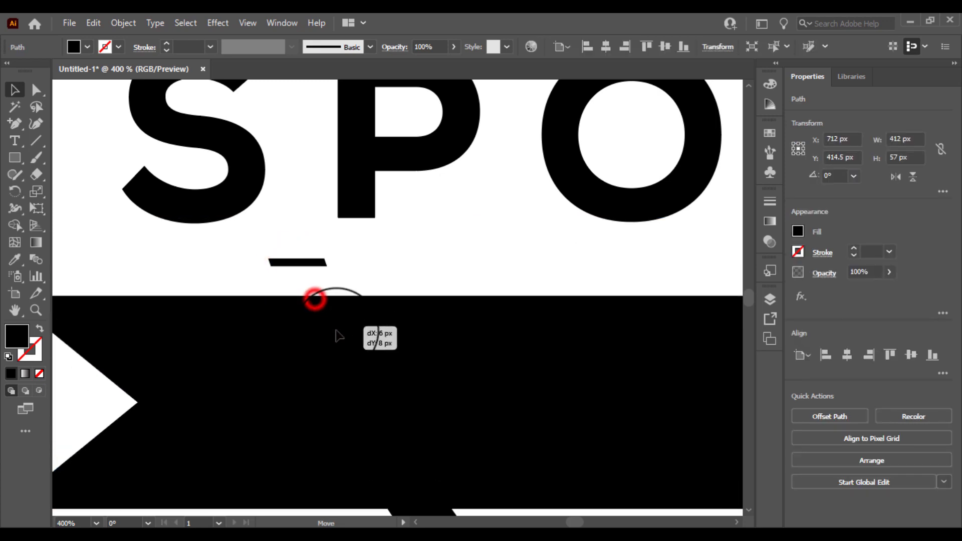
pyautogui.moveTo(305, 290); pyautogui.dragTo(339, 275)
pyautogui.click(300, 429)
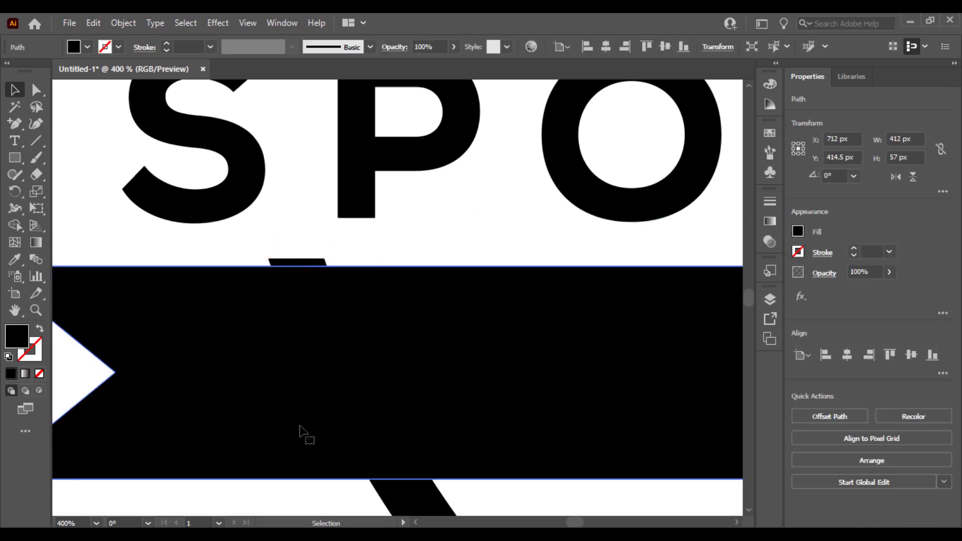
pyautogui.hotkey('ctrl', '-')
pyautogui.hotkey('ctrl', '-')
pyautogui.hotkey('ctrl', '-')
pyautogui.hotkey('ctrl', '-')
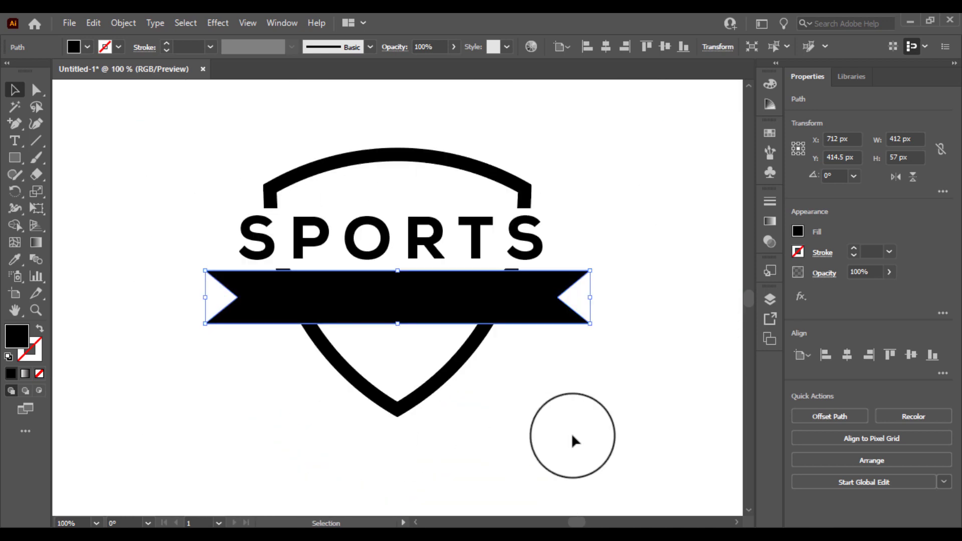
pyautogui.click(517, 425)
pyautogui.moveTo(431, 389); pyautogui.dragTo(465, 404)
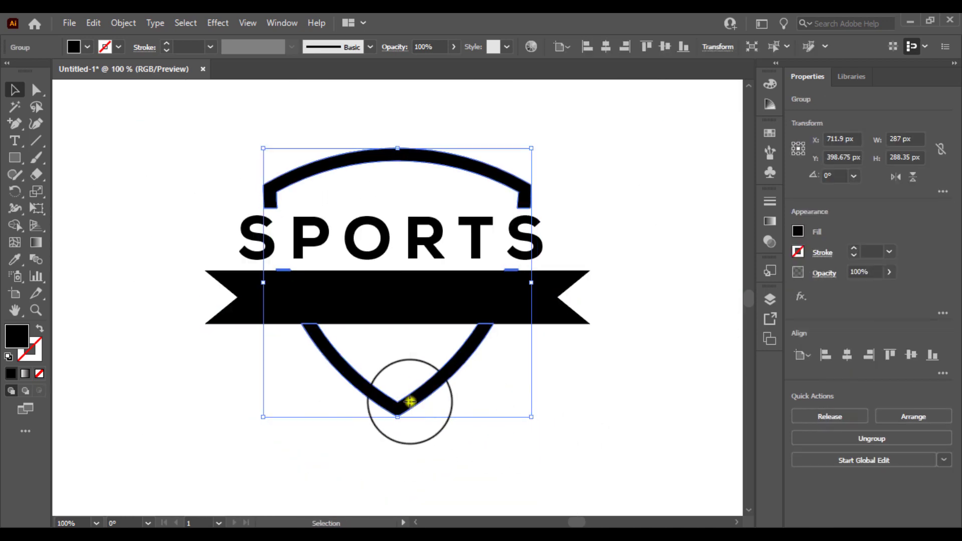
# Step: Ungroup the shield and reselect its outline
pyautogui.rightClick(410, 401)
pyautogui.click(464, 273)
pyautogui.click(673, 419)
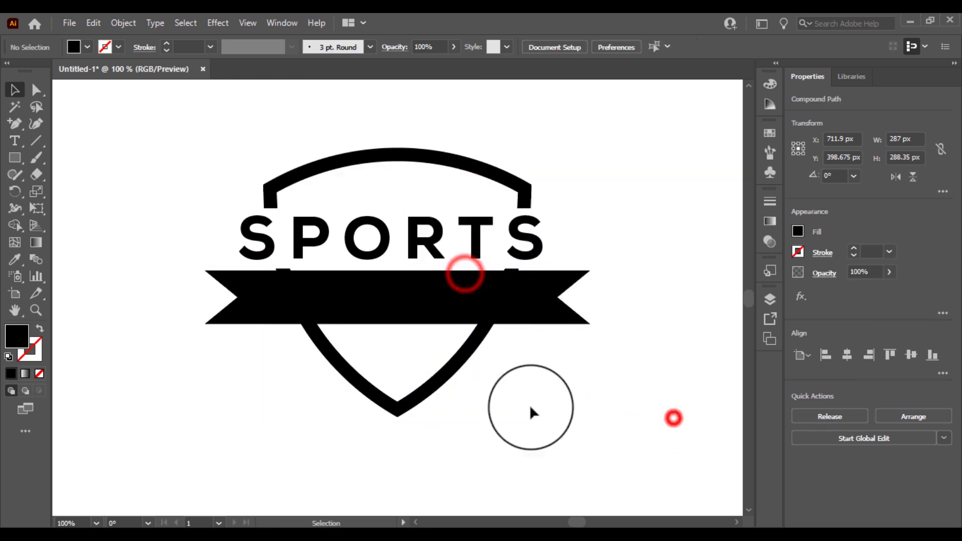
pyautogui.click(434, 395)
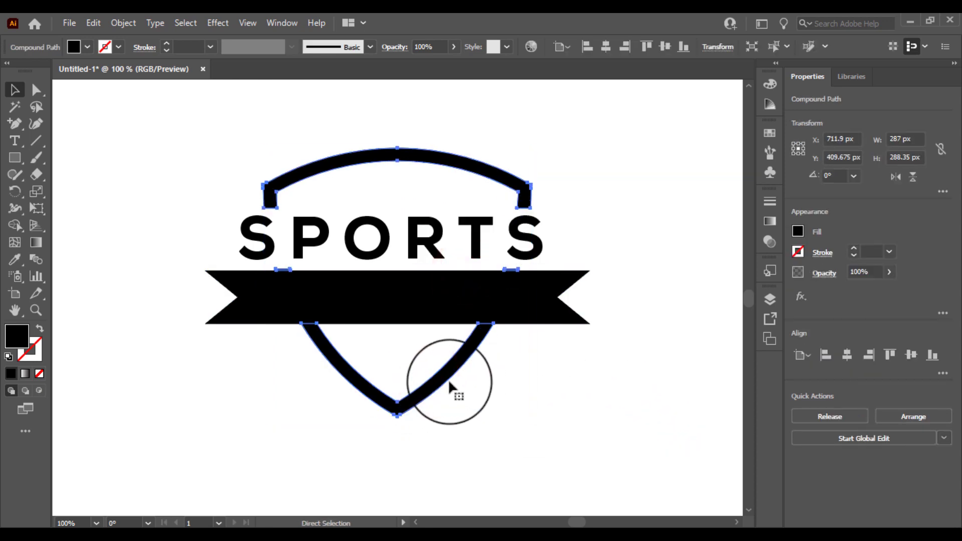
pyautogui.press('v')
pyautogui.rightClick(437, 377)
pyautogui.moveTo(476, 302)
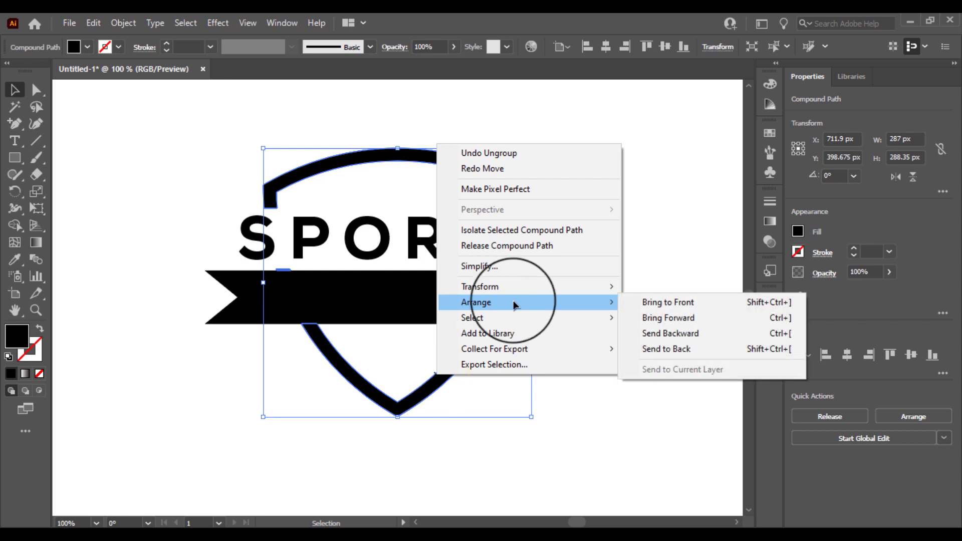
pyautogui.click(735, 228)
pyautogui.click(436, 378)
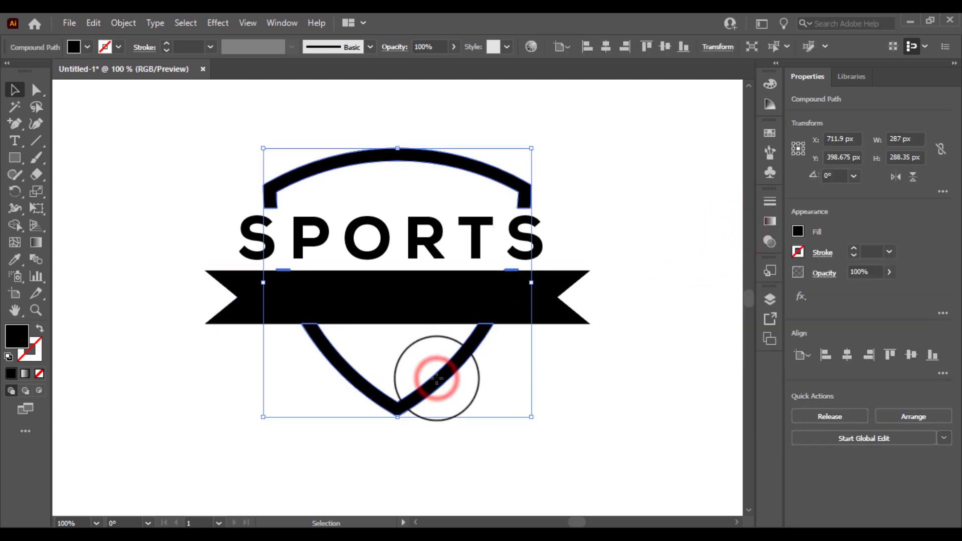
# Step: Split off the shield's lower V section and move it 12 px down
pyautogui.click(337, 366)
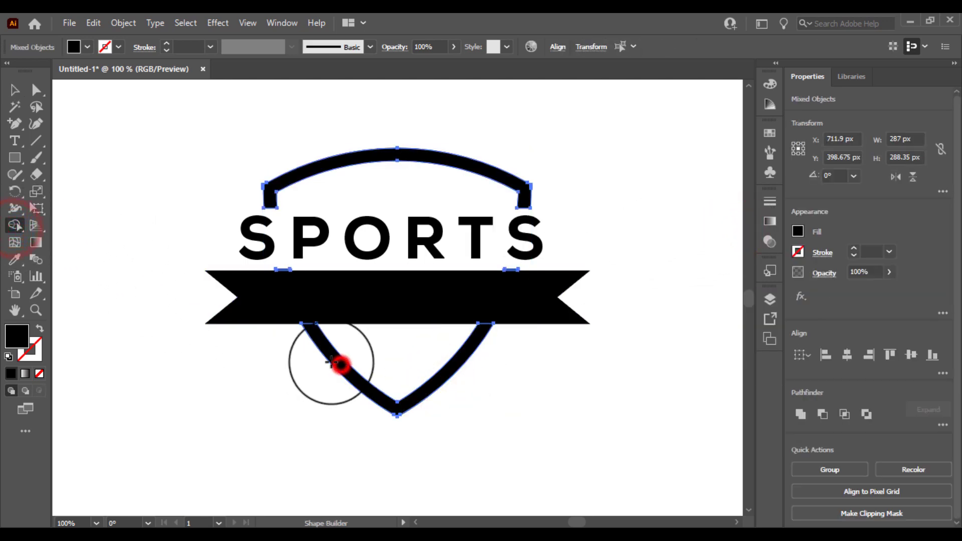
pyautogui.click(19, 92)
pyautogui.click(71, 161)
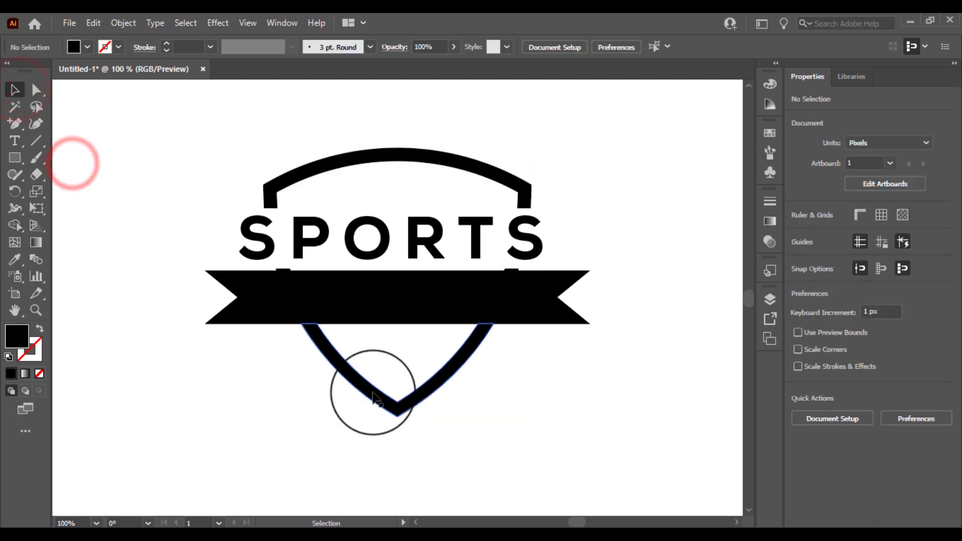
pyautogui.moveTo(373, 397); pyautogui.dragTo(373, 404)
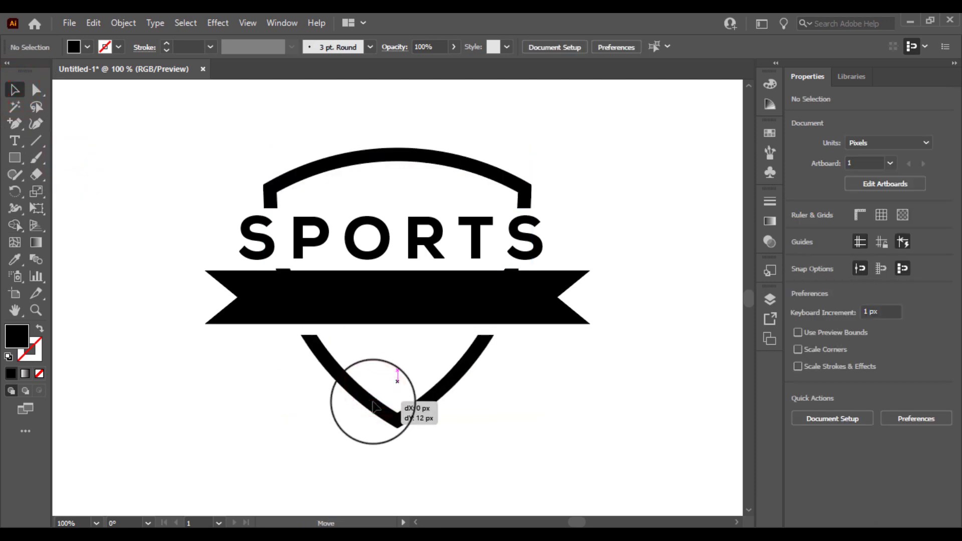
pyautogui.click(482, 407)
# Step: Zoom in on SPORTS and the ribbon, undoing an accidental shift of the ribbon
pyautogui.hotkey('ctrl', '=')
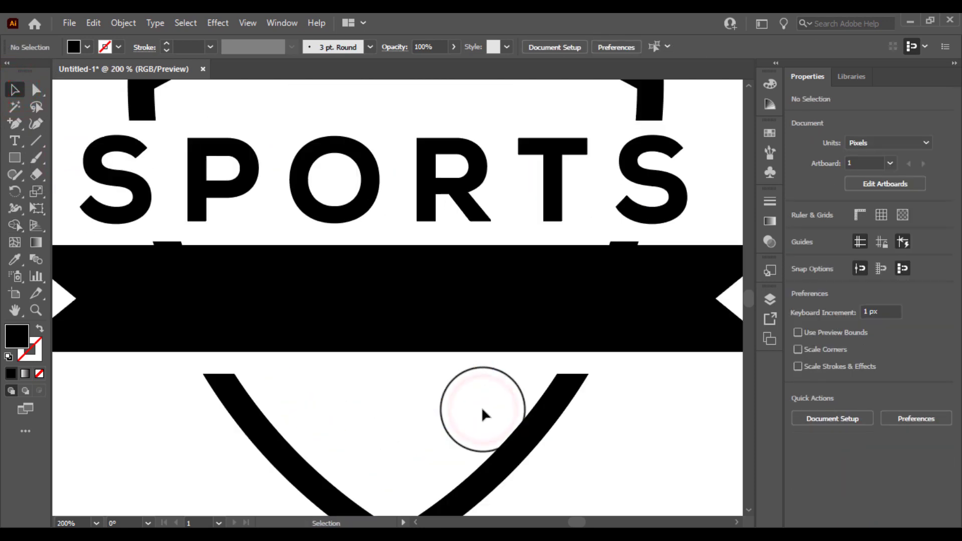
pyautogui.moveTo(482, 407); pyautogui.dragTo(548, 452)
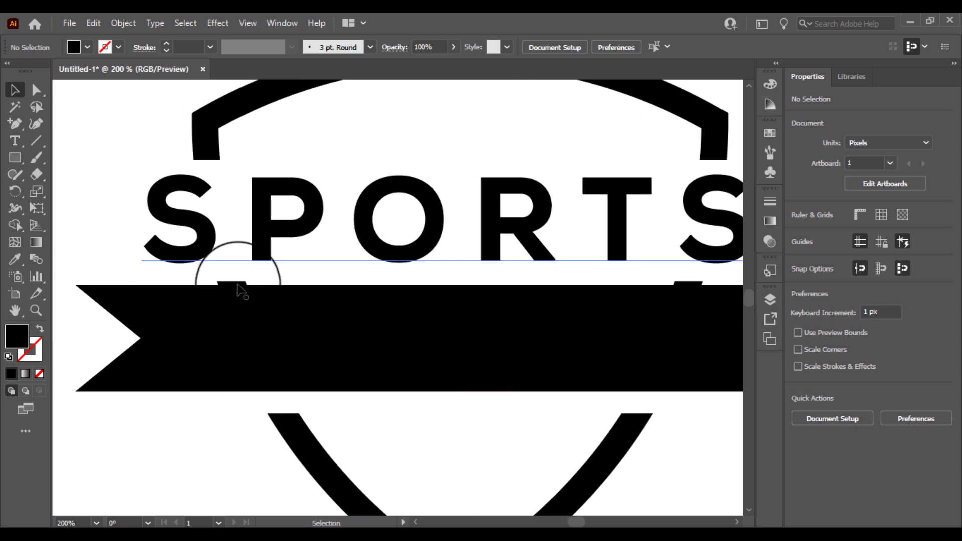
pyautogui.moveTo(236, 283); pyautogui.dragTo(273, 326)
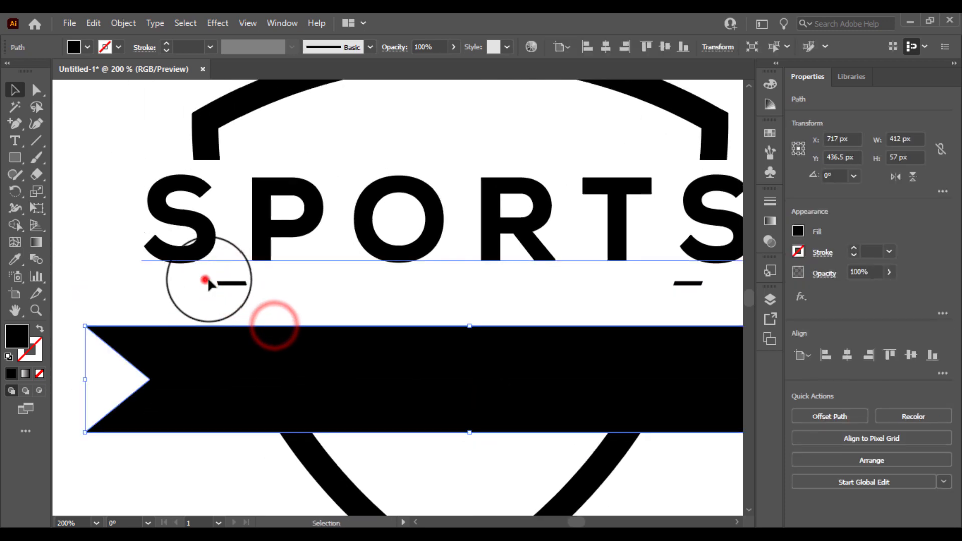
pyautogui.moveTo(207, 279); pyautogui.dragTo(249, 294)
pyautogui.hotkey('ctrl', 'z')
pyautogui.hotkey('ctrl', 'z')
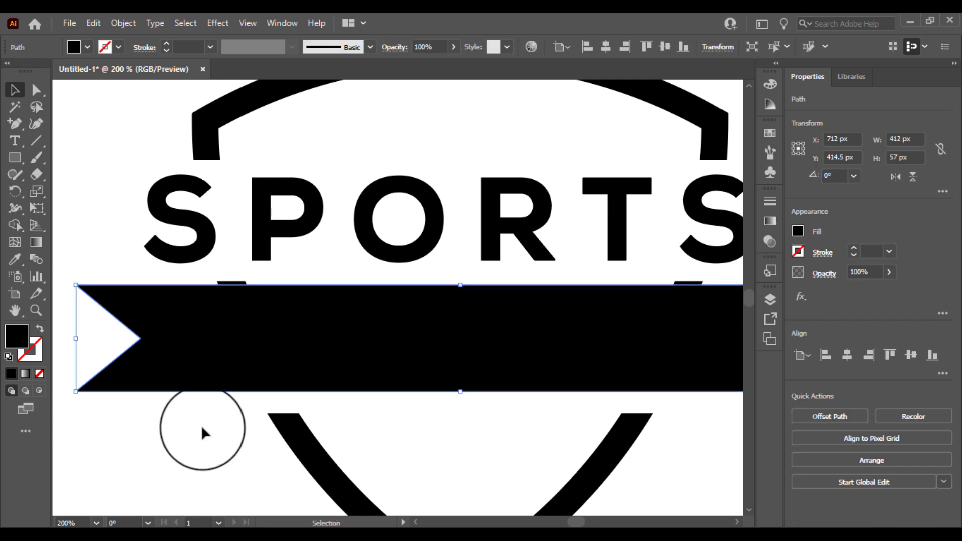
pyautogui.click(203, 432)
# Step: Select ribbon, SPORTS and shield, try Shape Builder on the top arc, and restore its black fill
pyautogui.moveTo(215, 411); pyautogui.dragTo(215, 258)
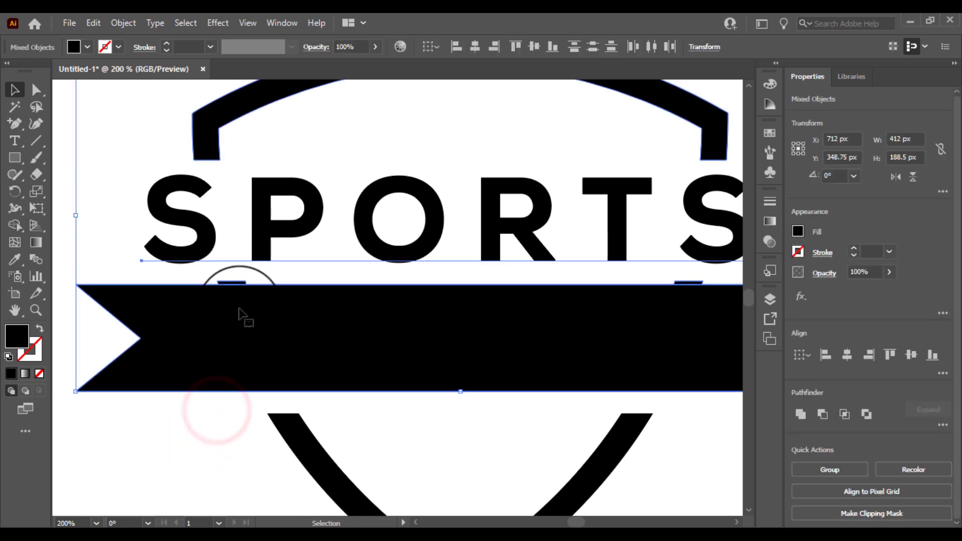
pyautogui.click(15, 226)
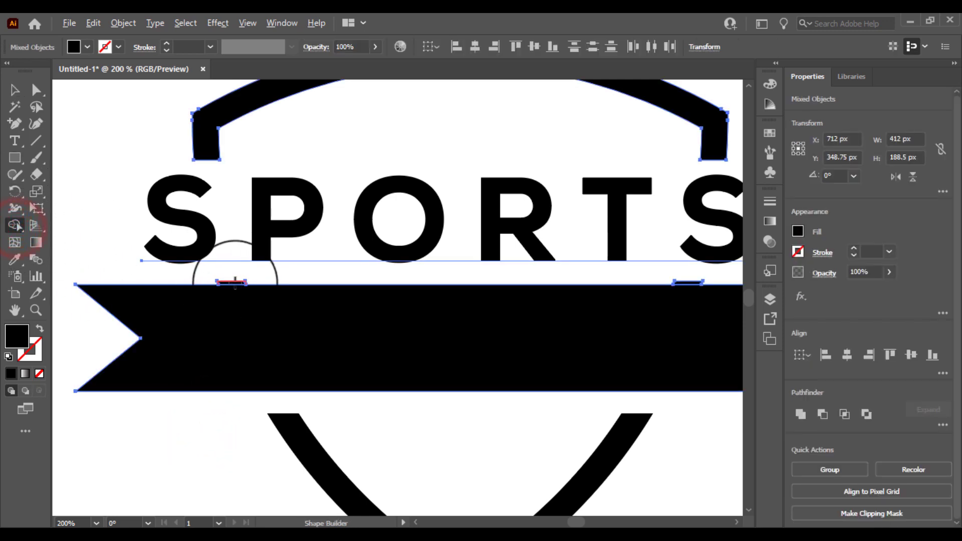
pyautogui.click(232, 280)
pyautogui.hscroll(3, 521, 287)
pyautogui.click(519, 290)
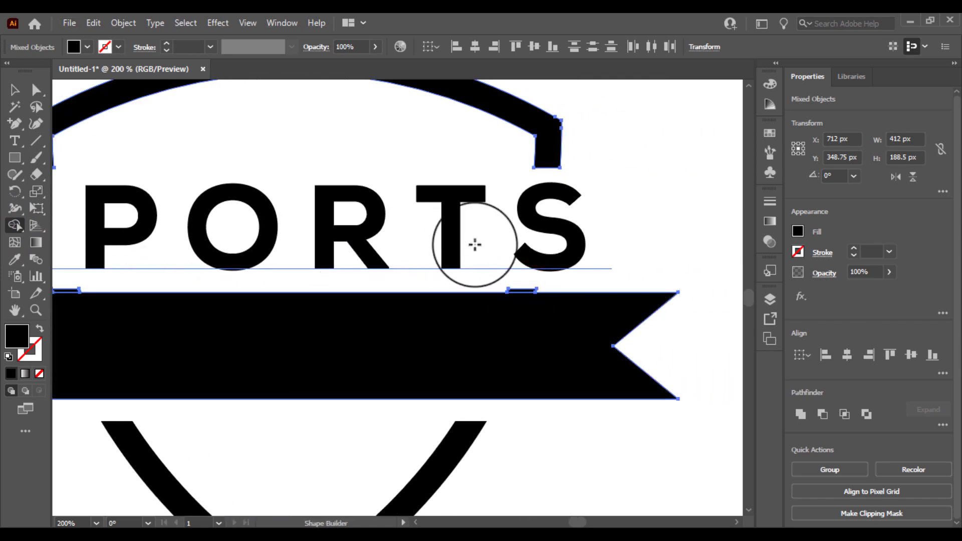
pyautogui.click(14, 90)
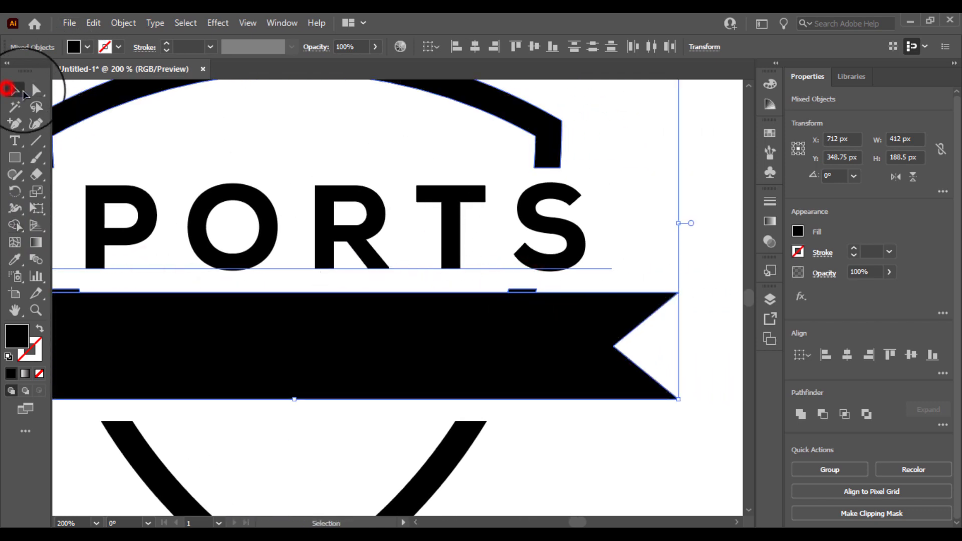
pyautogui.rightClick(100, 98)
pyautogui.click(315, 160)
pyautogui.hscroll(-3, 176, 225)
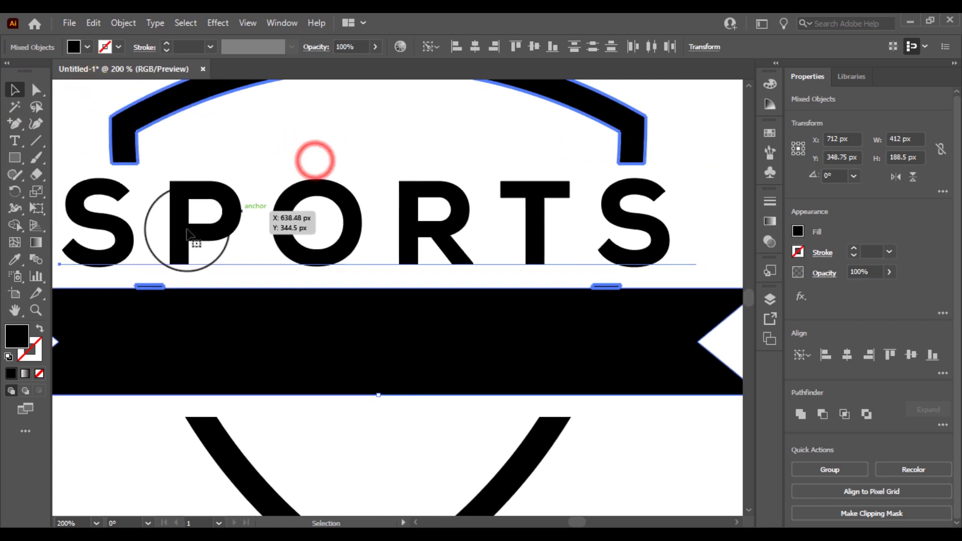
pyautogui.click(233, 274)
pyautogui.click(134, 430)
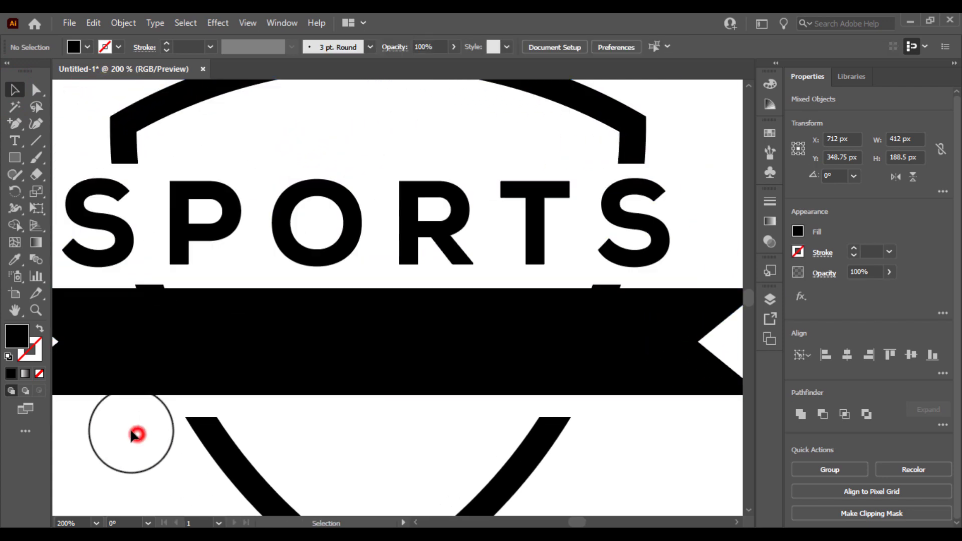
# Step: Zoom in on the P-O-R letters and delete the stray sliver beneath them
pyautogui.click(14, 226)
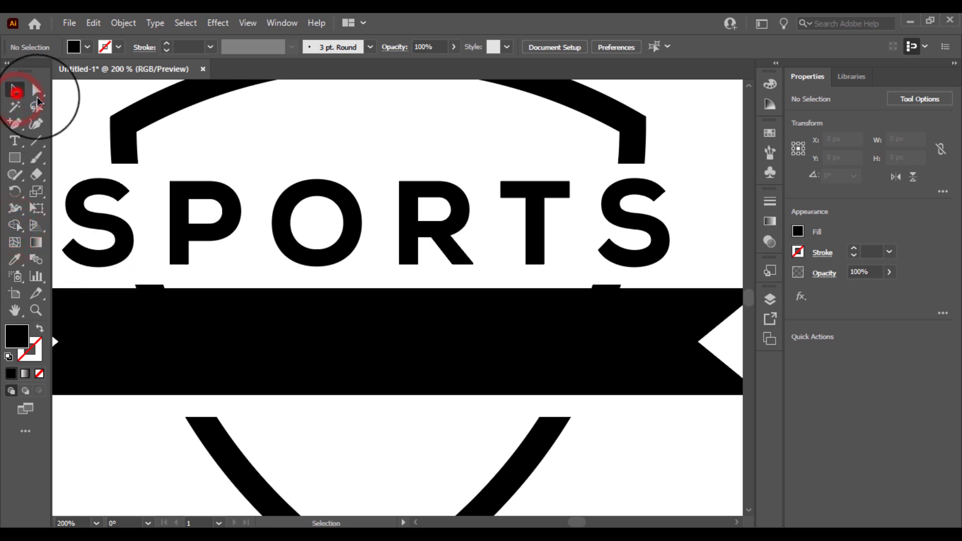
pyautogui.moveTo(225, 241); pyautogui.dragTo(135, 279)
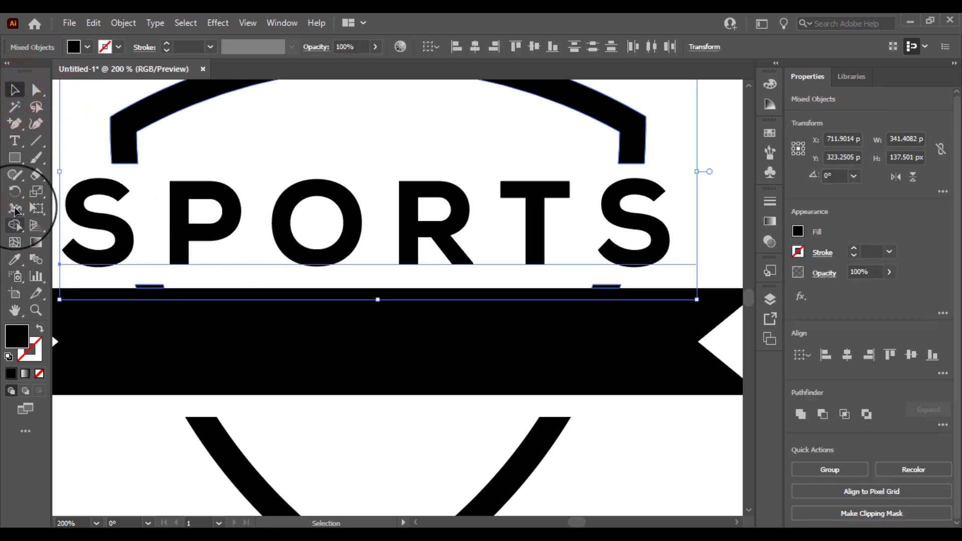
pyautogui.click(21, 220)
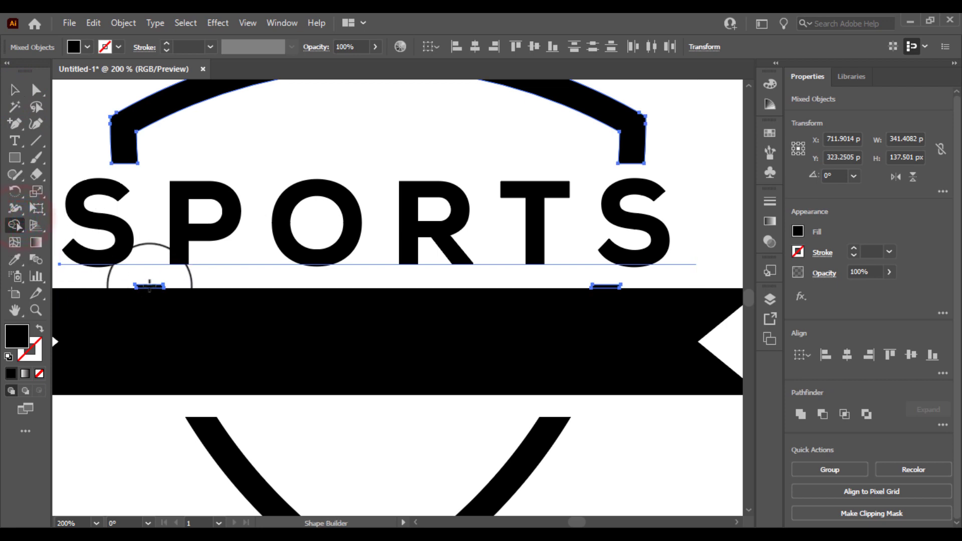
pyautogui.moveTo(215, 286)
pyautogui.mouseDown()
pyautogui.moveTo(291, 280)
pyautogui.moveTo(77, 283)
pyautogui.mouseUp()
pyautogui.scroll(2, 311, 284)
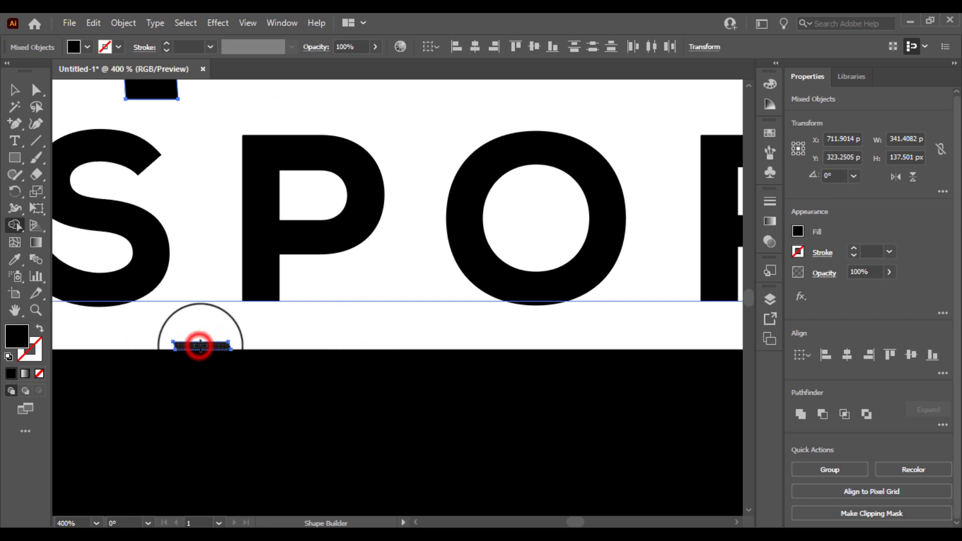
pyautogui.moveTo(393, 344); pyautogui.dragTo(150, 300)
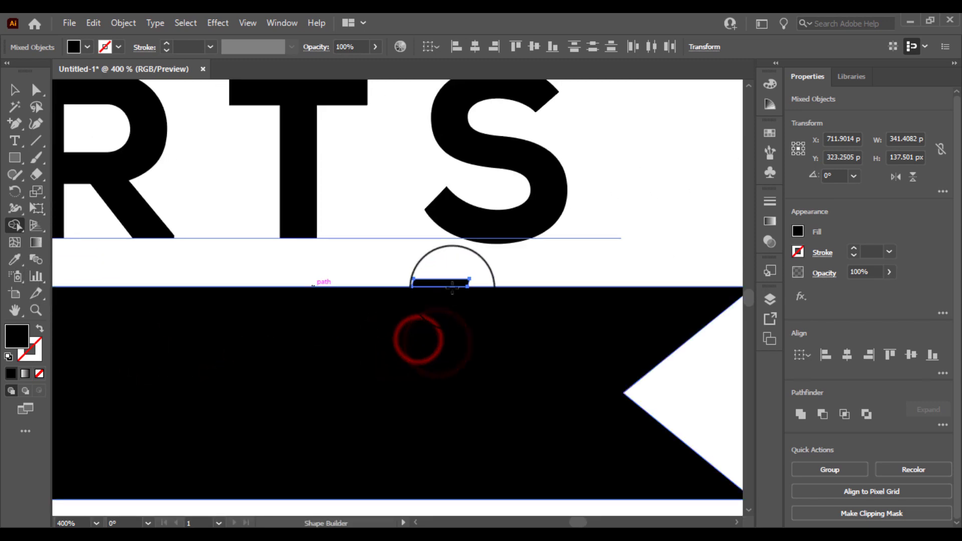
pyautogui.moveTo(135, 238); pyautogui.dragTo(285, 259)
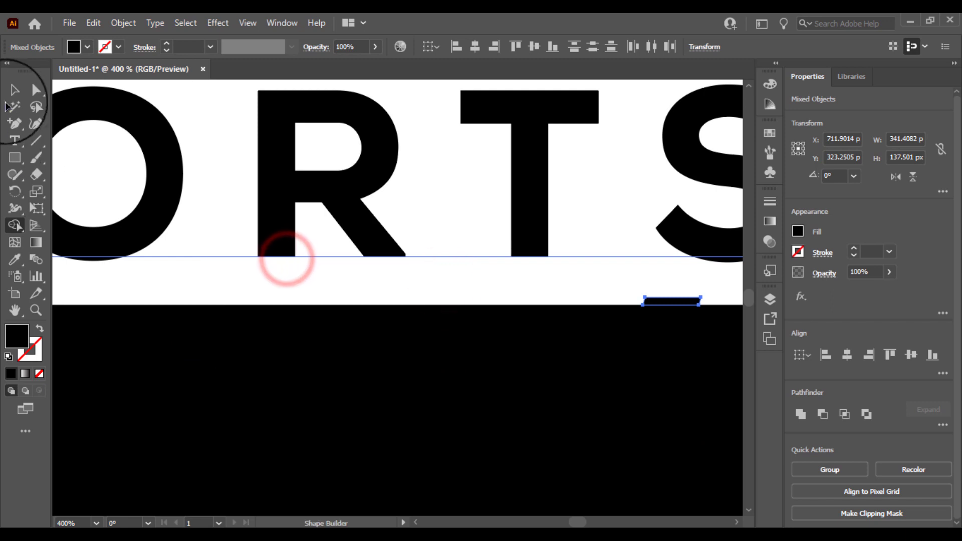
pyautogui.moveTo(108, 204); pyautogui.dragTo(246, 298)
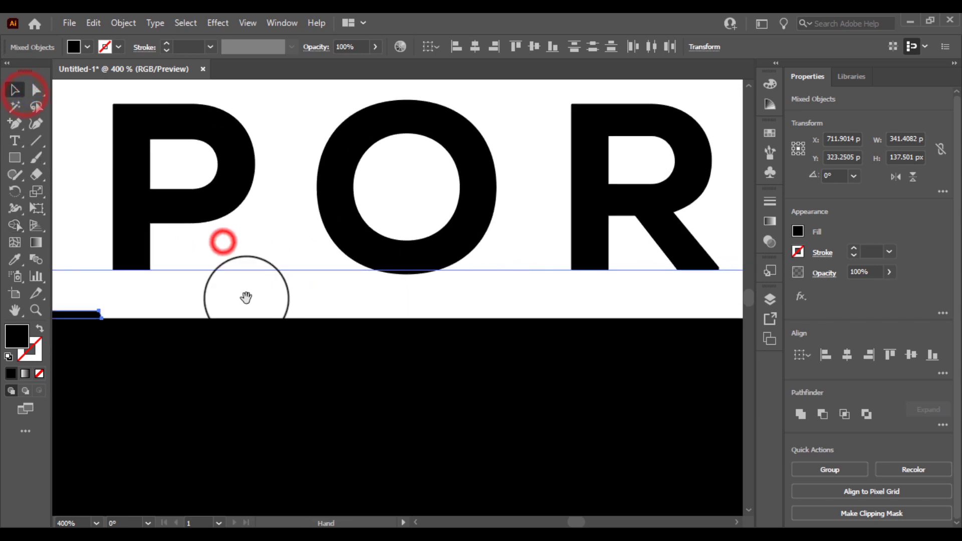
pyautogui.click(87, 314)
pyautogui.press('Delete')
pyautogui.click(460, 320)
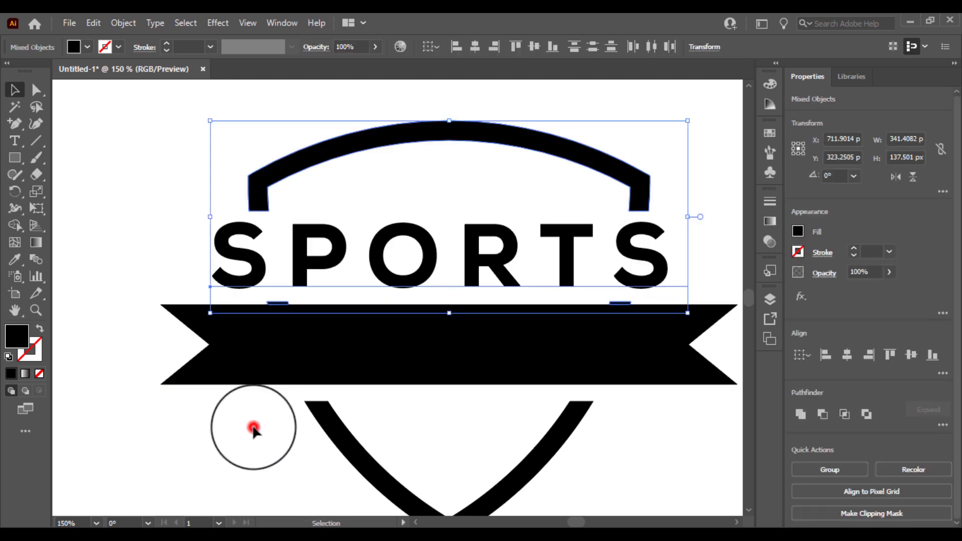
# Step: Move the SPORTS word up onto the arc and raise the arc higher over it
pyautogui.click(253, 427)
pyautogui.click(303, 267)
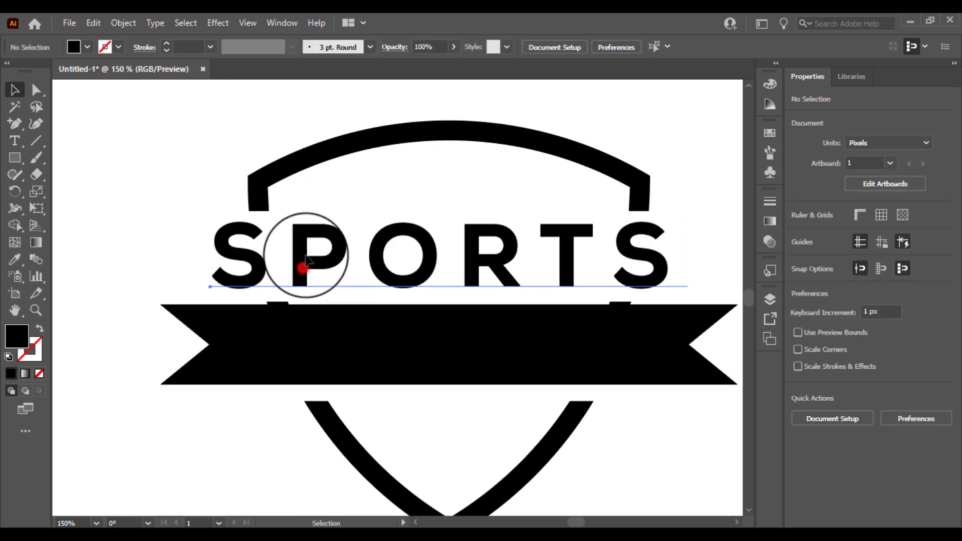
pyautogui.moveTo(303, 267); pyautogui.dragTo(303, 167)
pyautogui.click(276, 301)
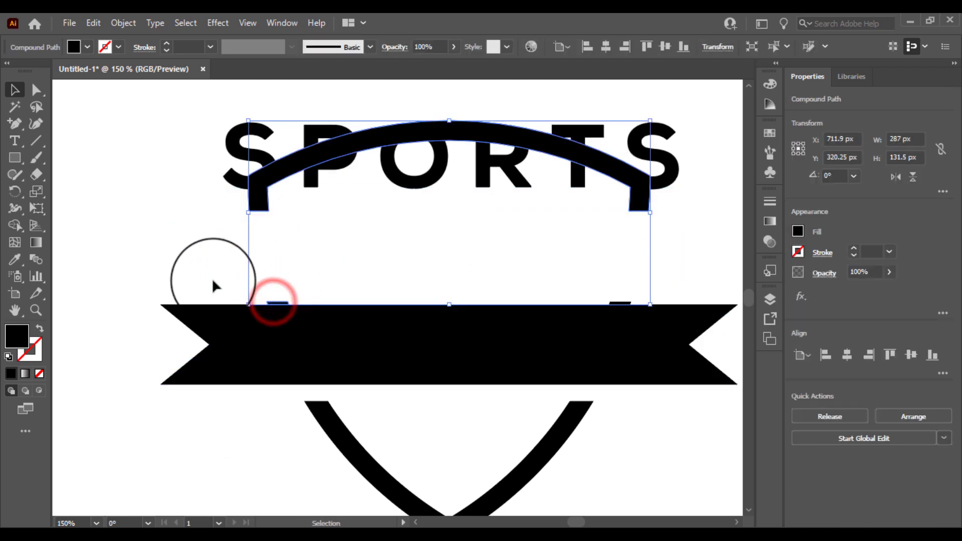
pyautogui.click(193, 267)
pyautogui.moveTo(277, 302); pyautogui.dragTo(277, 279)
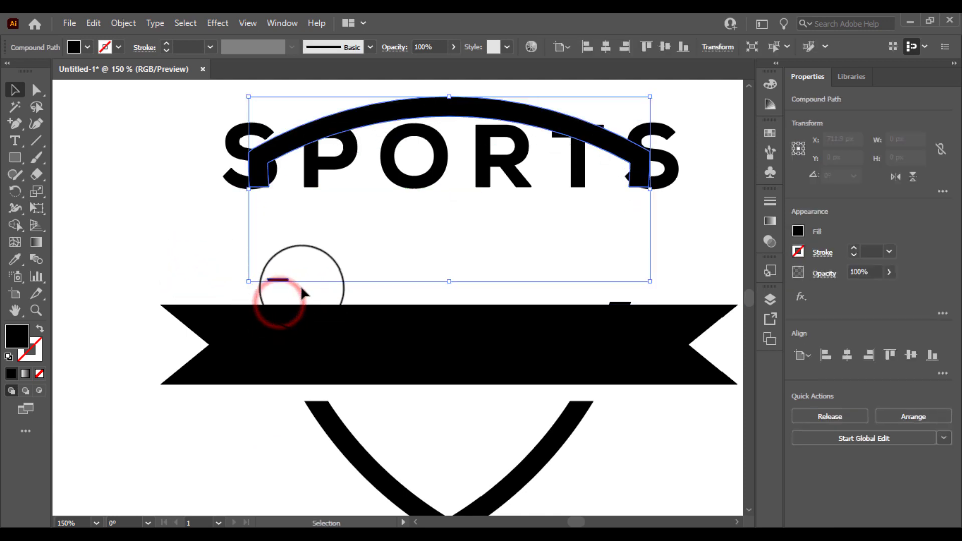
# Step: Delete the stray dash above the ribbon's right side, then select the arc with its attached dash
pyautogui.click(624, 303)
pyautogui.click(621, 303)
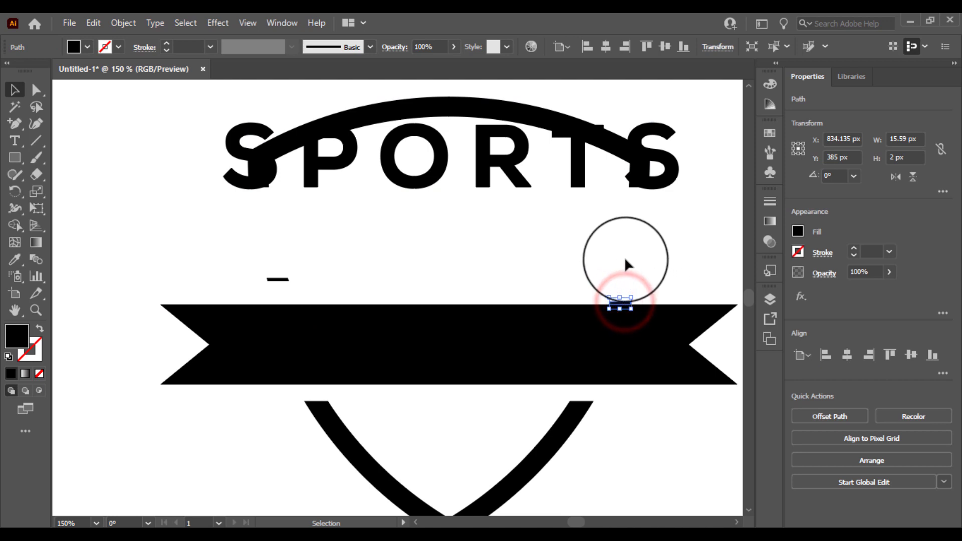
pyautogui.press('Delete')
pyautogui.click(311, 268)
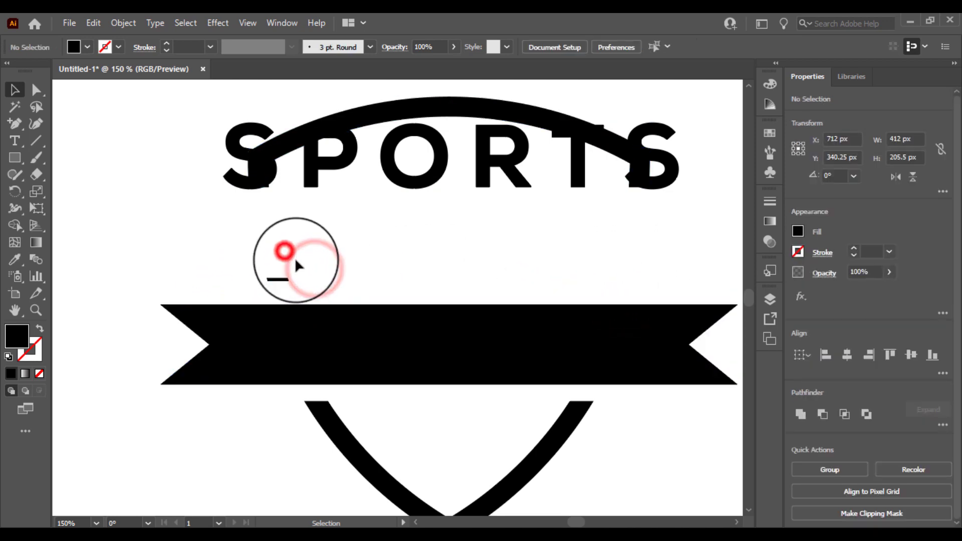
pyautogui.click(283, 279)
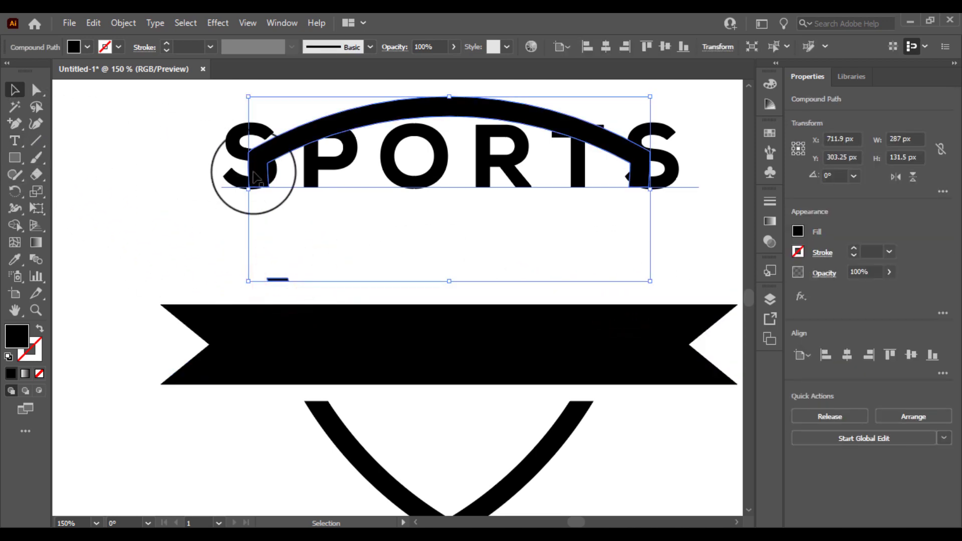
pyautogui.rightClick(264, 161)
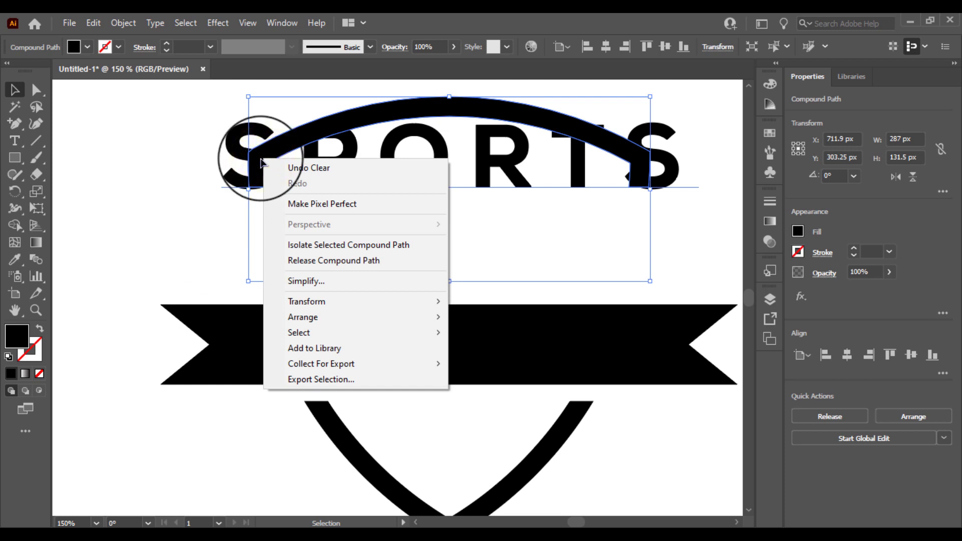
# Step: Select the arc with its attached dash and try erasing the dash with Shape Builder
pyautogui.click(145, 172)
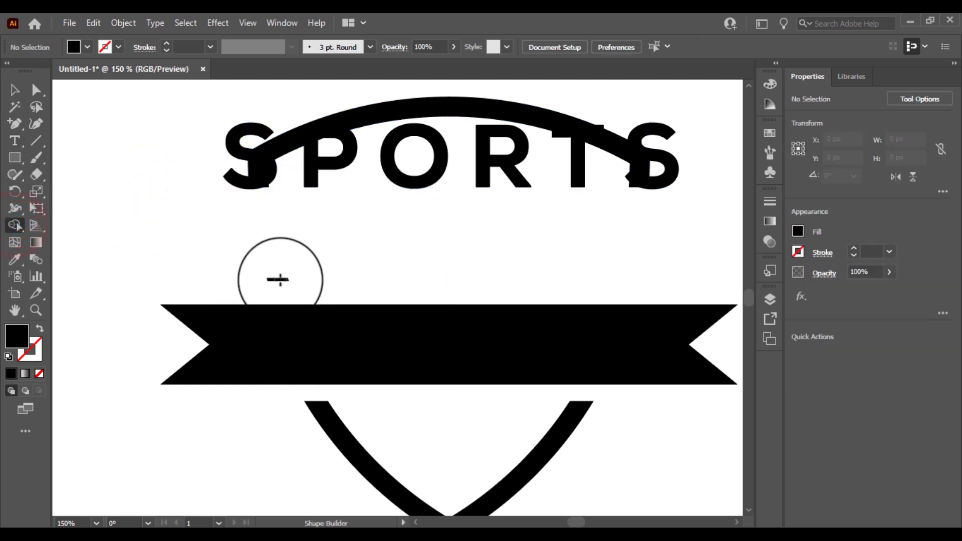
pyautogui.click(12, 91)
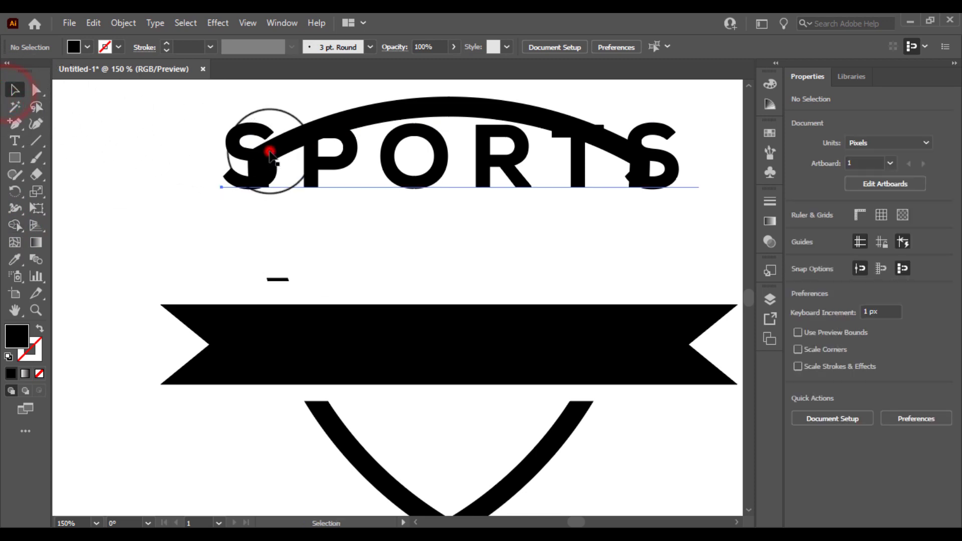
pyautogui.click(270, 153)
pyautogui.click(269, 251)
pyautogui.click(279, 278)
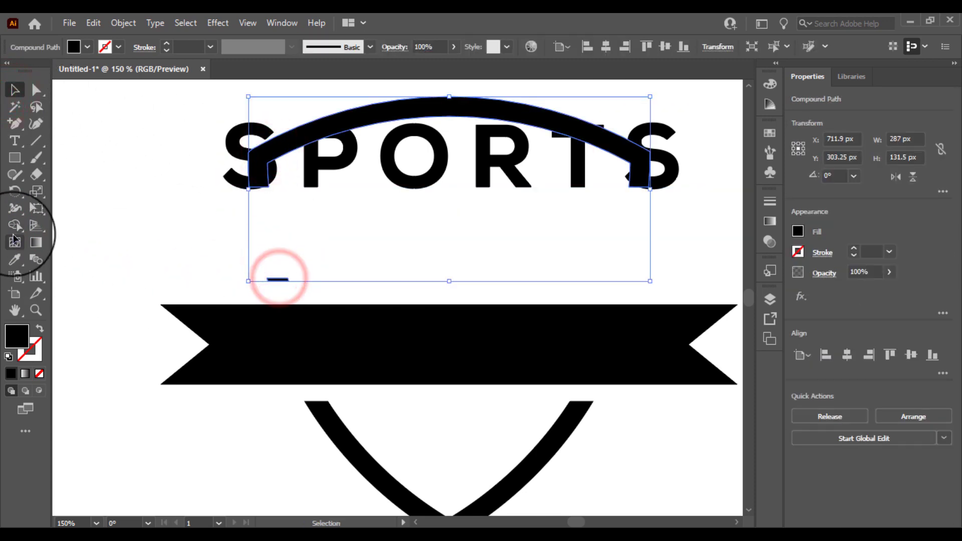
pyautogui.click(15, 226)
pyautogui.moveTo(283, 279); pyautogui.dragTo(278, 280)
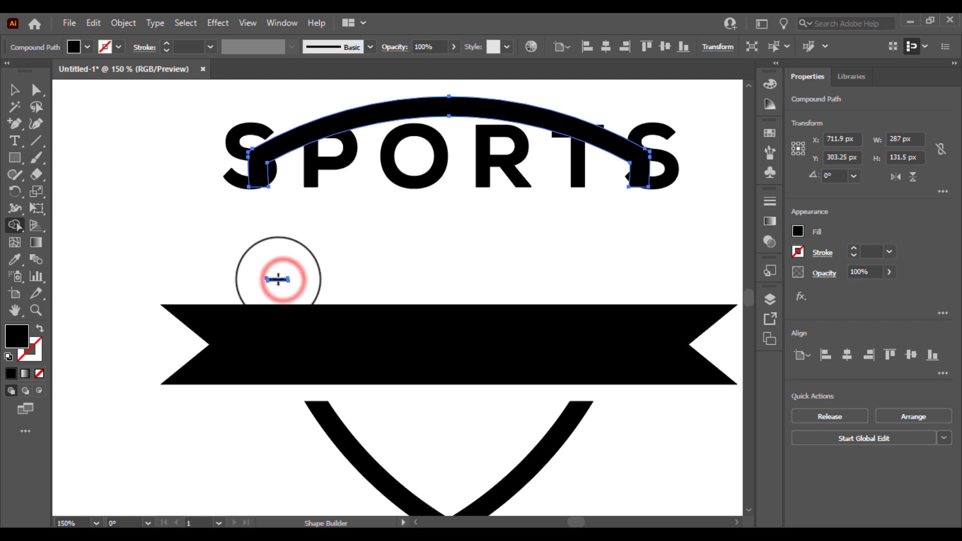
pyautogui.scroll(5, 280, 283)
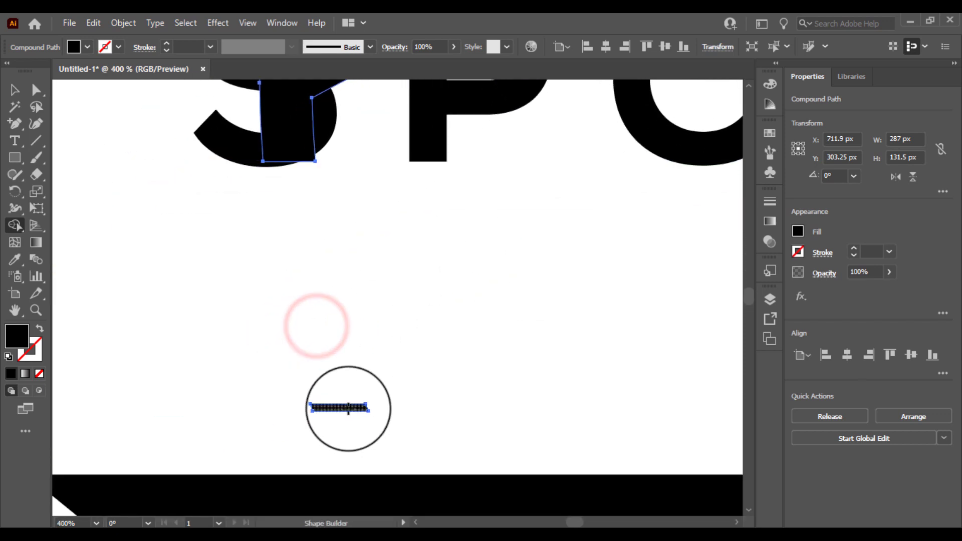
pyautogui.click(348, 407)
# Step: Reselect the arc and draw a straight cutting line across the small dash's top edge
pyautogui.click(14, 90)
pyautogui.click(156, 271)
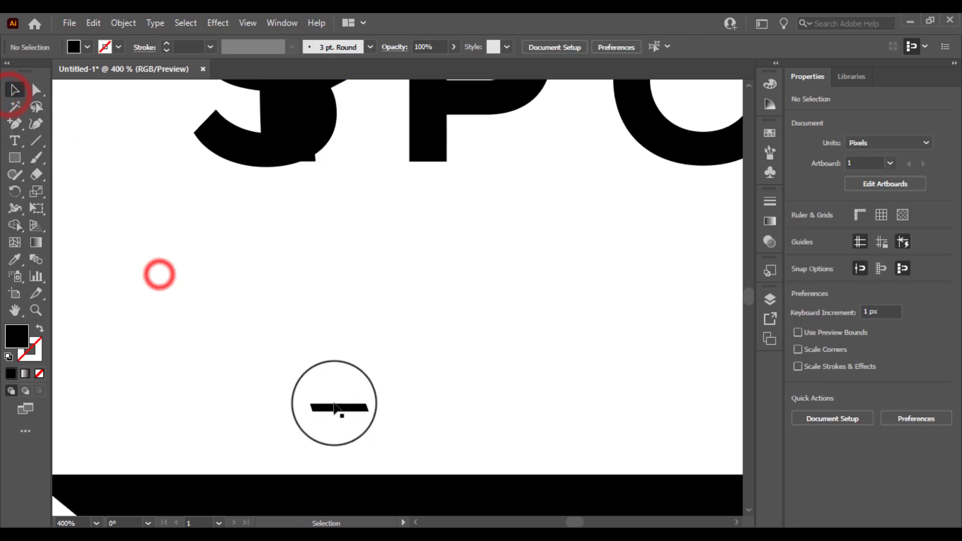
pyautogui.click(334, 404)
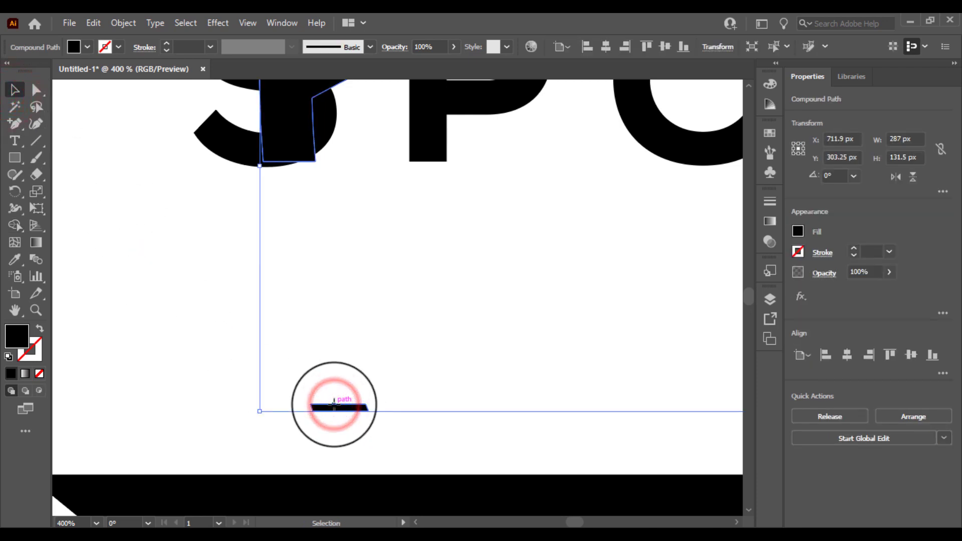
pyautogui.click(325, 434)
pyautogui.moveTo(341, 416); pyautogui.dragTo(181, 285)
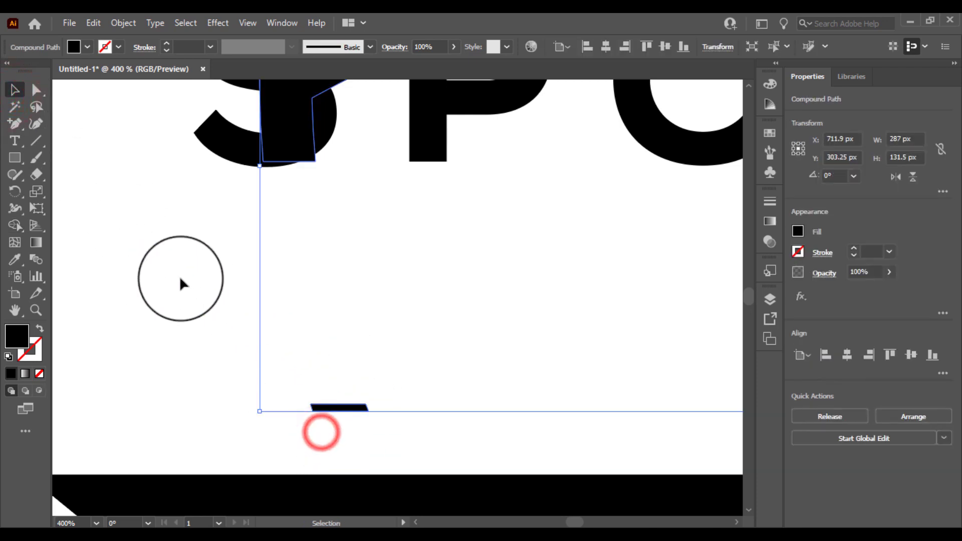
pyautogui.click(15, 228)
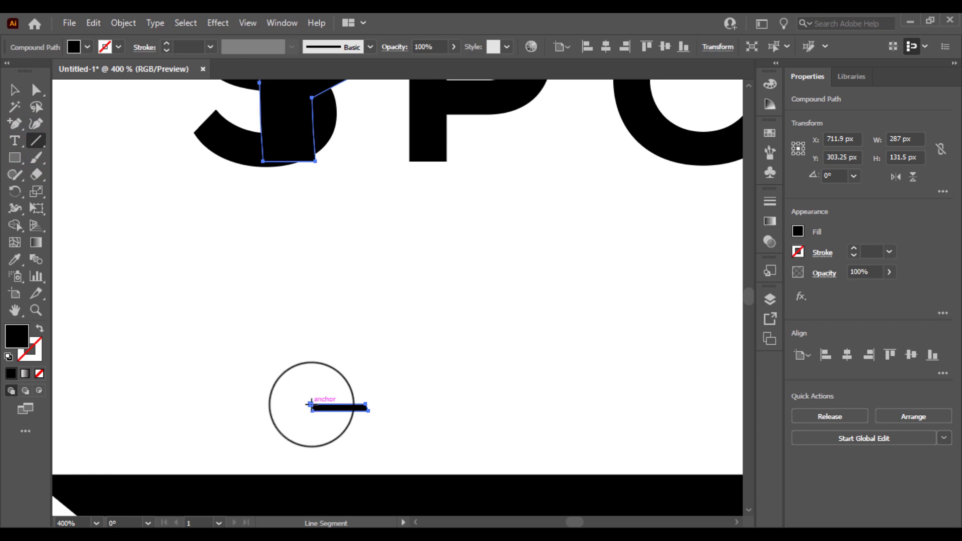
pyautogui.moveTo(310, 404); pyautogui.dragTo(483, 404)
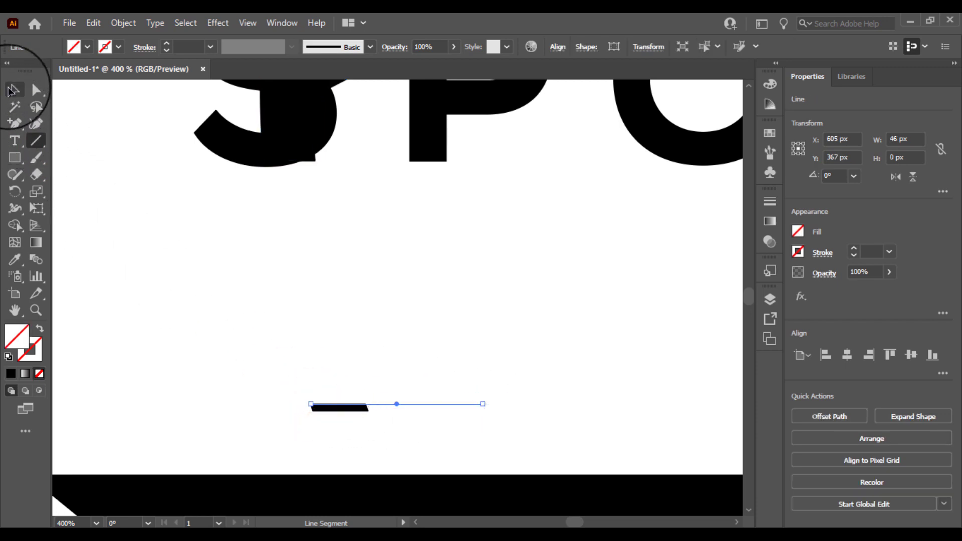
# Step: Erase the dash and the cutting line with Shape Builder, then zoom out to the whole badge
pyautogui.click(13, 90)
pyautogui.click(249, 365)
pyautogui.moveTo(281, 376); pyautogui.dragTo(414, 446)
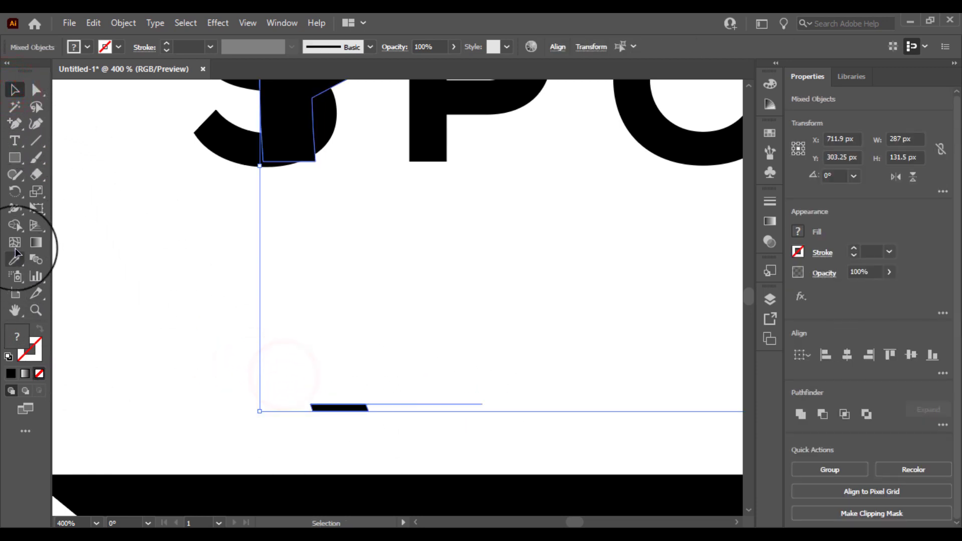
pyautogui.click(14, 225)
pyautogui.keyDown('alt'); pyautogui.click(365, 390); pyautogui.keyUp('alt')
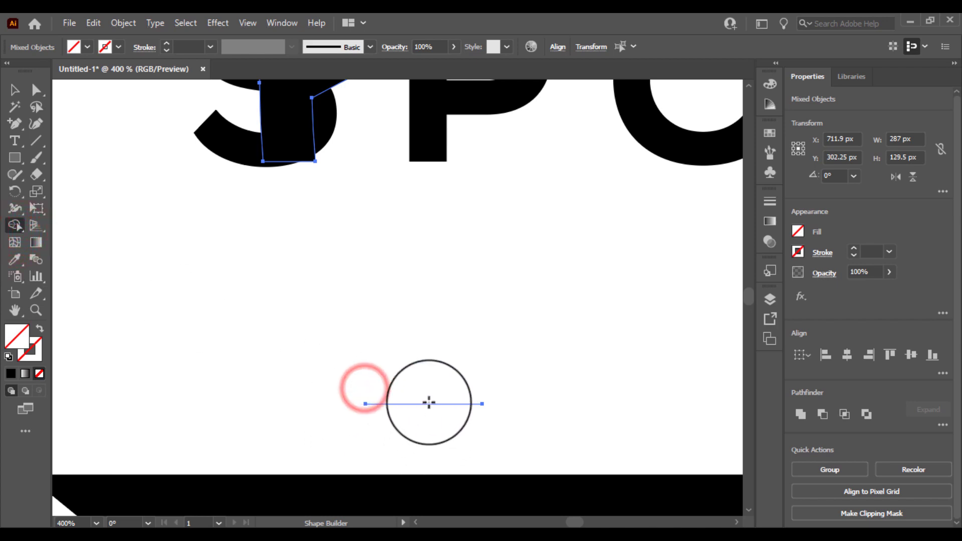
pyautogui.keyDown('alt'); pyautogui.click(438, 403); pyautogui.keyUp('alt')
pyautogui.click(14, 90)
pyautogui.click(295, 273)
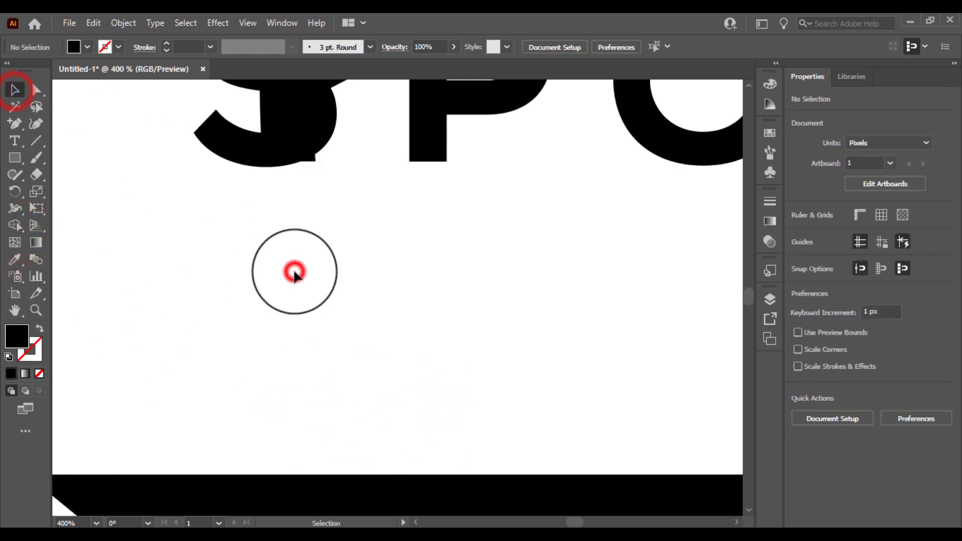
pyautogui.hotkey('ctrl', '1')
# Step: Bring the badge into view and move the arc down about 90 px
pyautogui.moveTo(295, 273); pyautogui.dragTo(213, 277)
pyautogui.click(337, 197)
pyautogui.keyDown('shift'); pyautogui.click(339, 197); pyautogui.keyUp('shift')
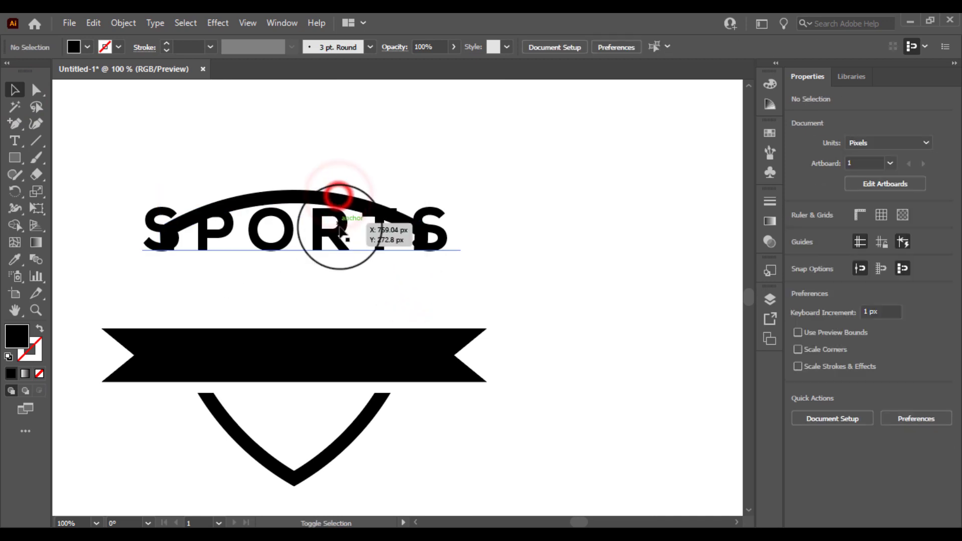
pyautogui.click(333, 200)
pyautogui.keyDown('shift'); pyautogui.click(334, 196); pyautogui.keyUp('shift')
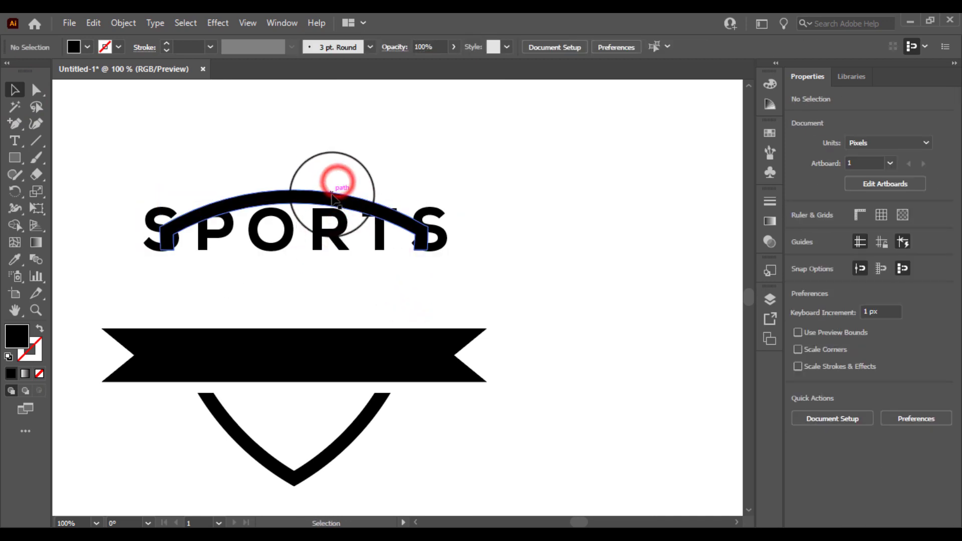
pyautogui.moveTo(332, 195); pyautogui.dragTo(328, 240)
# Step: Move the SPORTS word down to sit beneath the arc
pyautogui.click(365, 197)
pyautogui.click(380, 213)
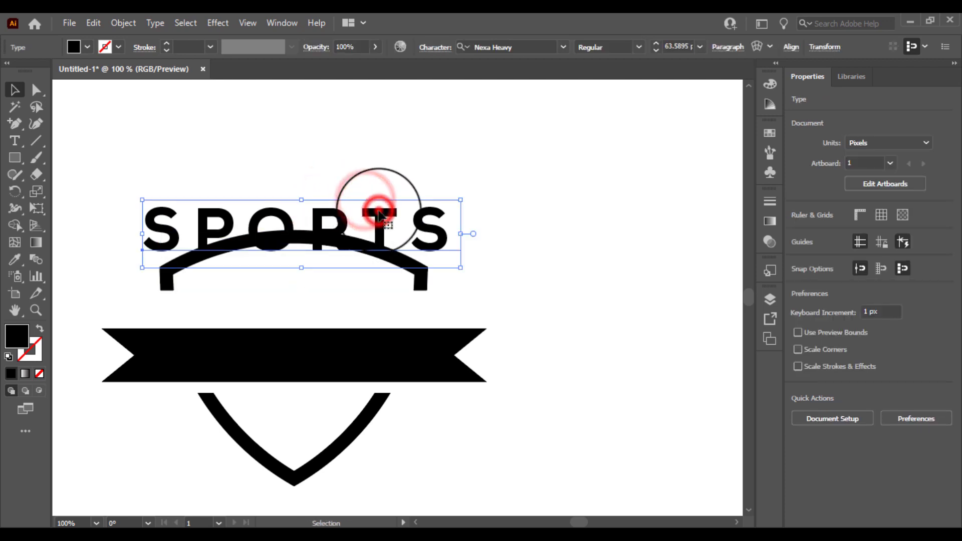
pyautogui.doubleClick(379, 213)
pyautogui.doubleClick(376, 215)
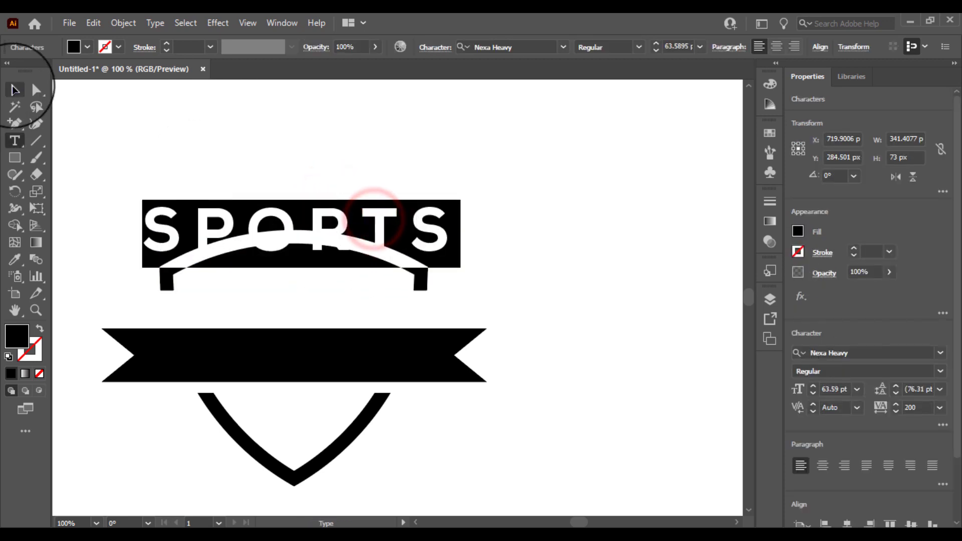
pyautogui.click(14, 89)
pyautogui.click(170, 112)
pyautogui.moveTo(321, 214); pyautogui.dragTo(333, 296)
# Step: Nudge the arc up above SPORTS and centre the badge in the view
pyautogui.click(360, 225)
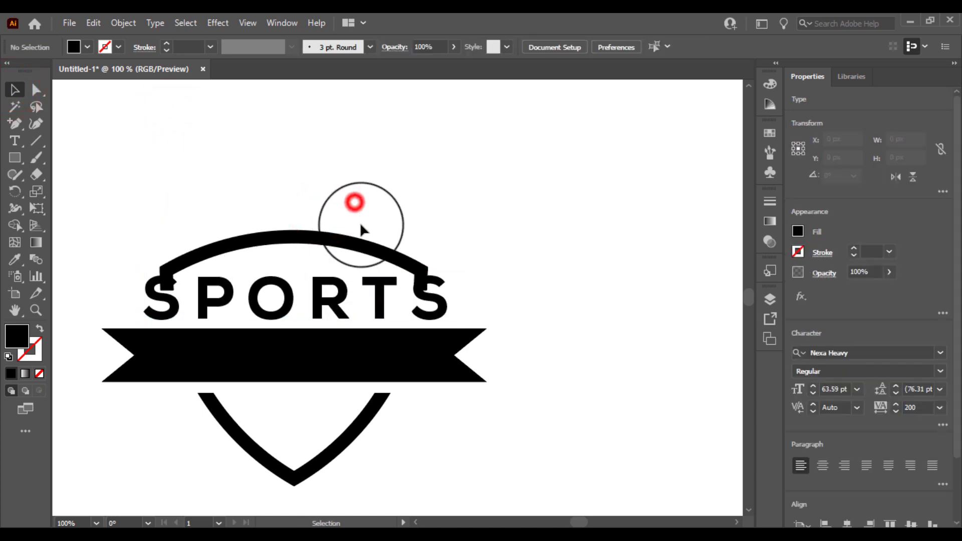
pyautogui.click(365, 240)
pyautogui.moveTo(364, 240); pyautogui.dragTo(366, 212)
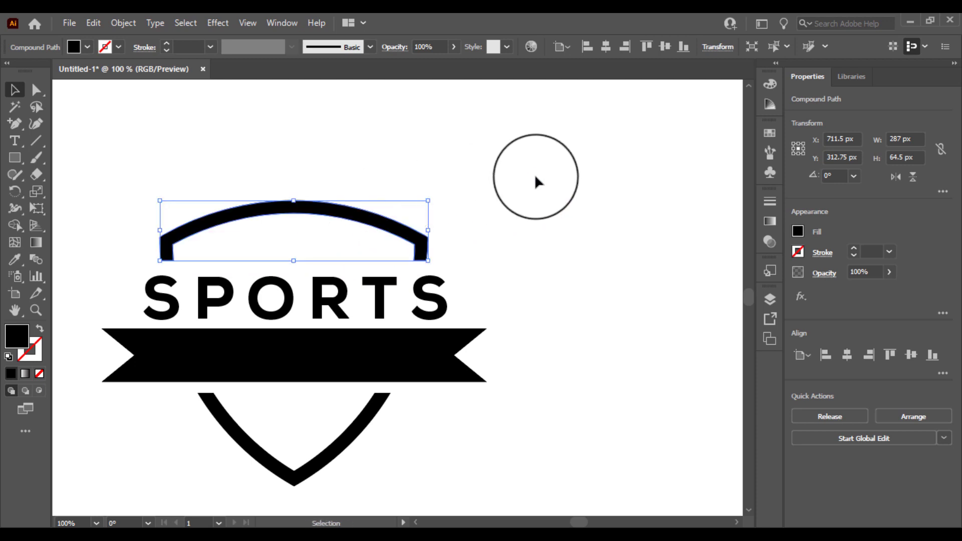
pyautogui.click(535, 176)
pyautogui.click(435, 283)
pyautogui.click(511, 280)
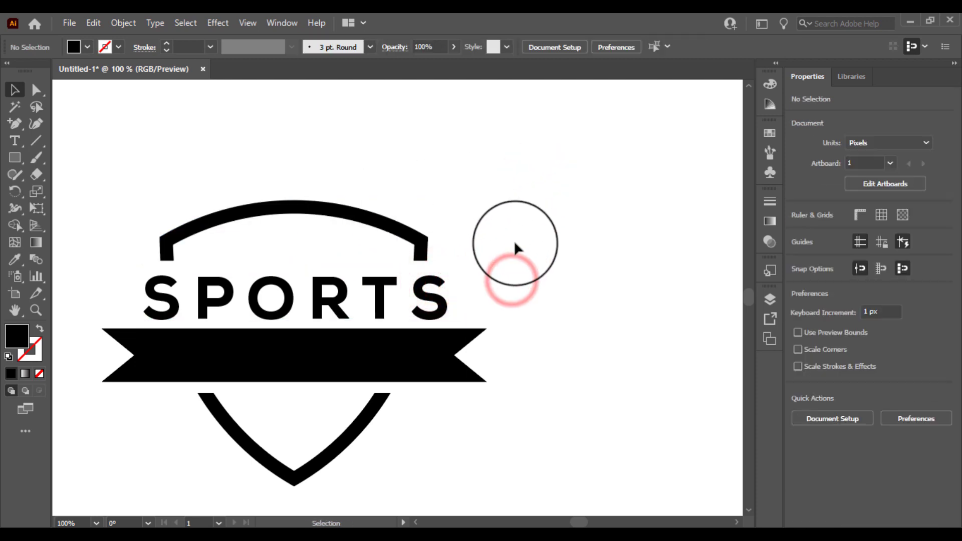
pyautogui.moveTo(460, 251); pyautogui.dragTo(574, 240)
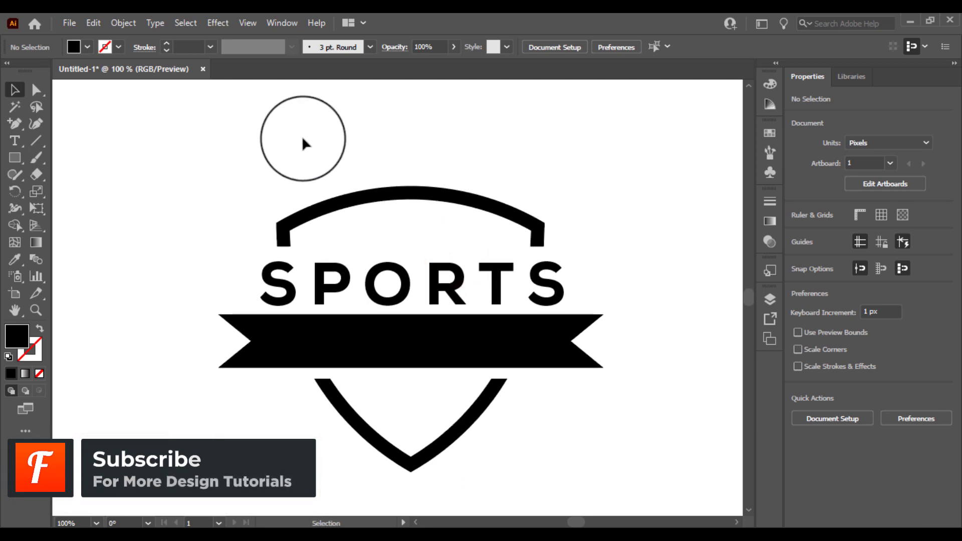
# Step: Type SHALIMAR CLUB left of the badge and set it in the Righteous font
pyautogui.click(14, 141)
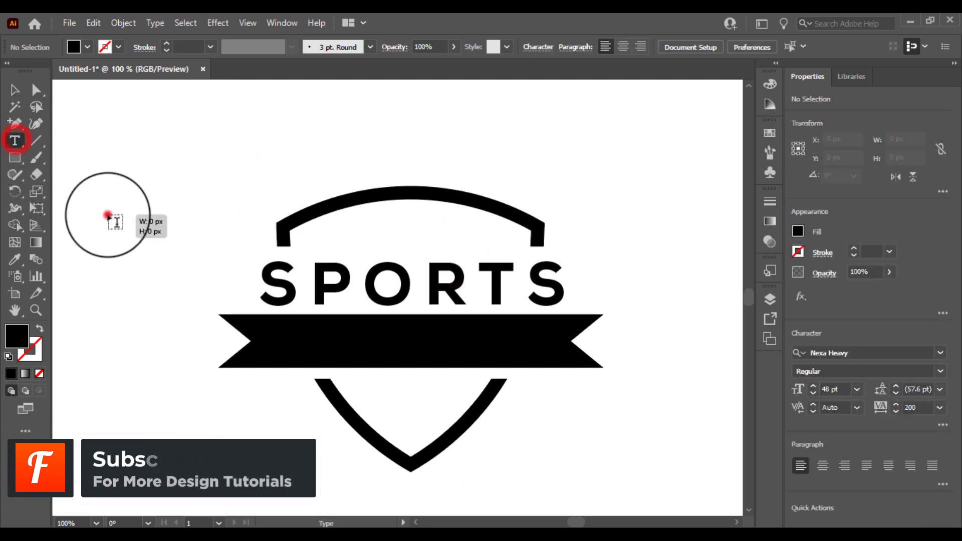
pyautogui.click(108, 215)
pyautogui.write('SH')
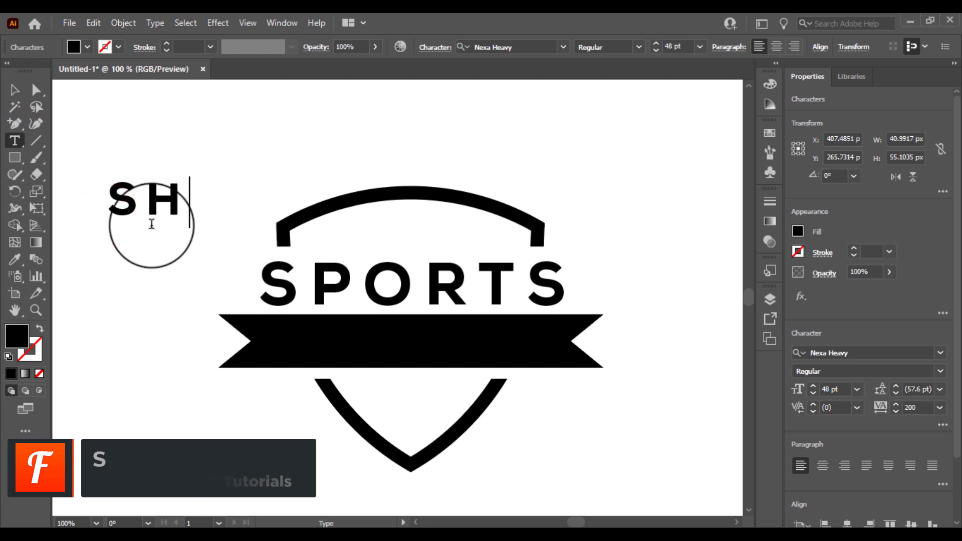
pyautogui.write('AK')
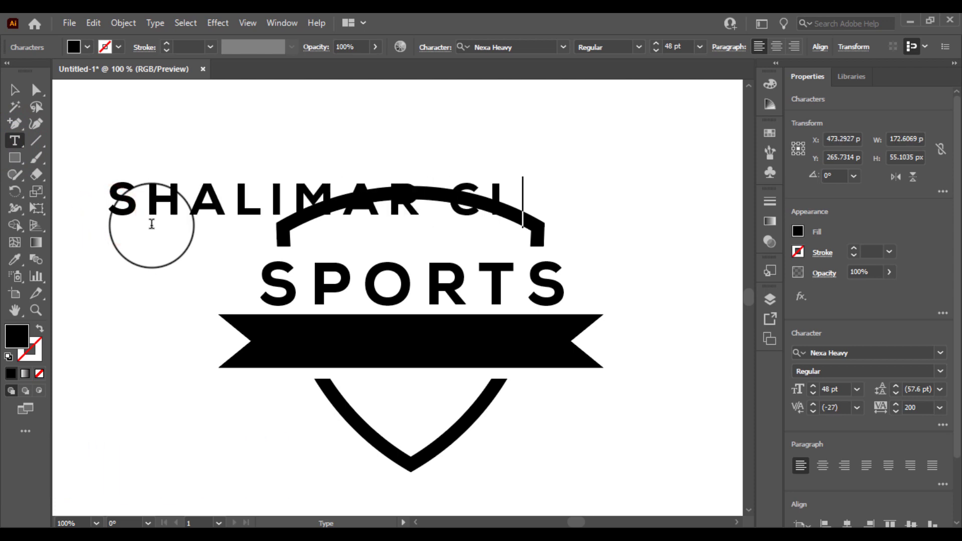
pyautogui.tripleClick(151, 224)
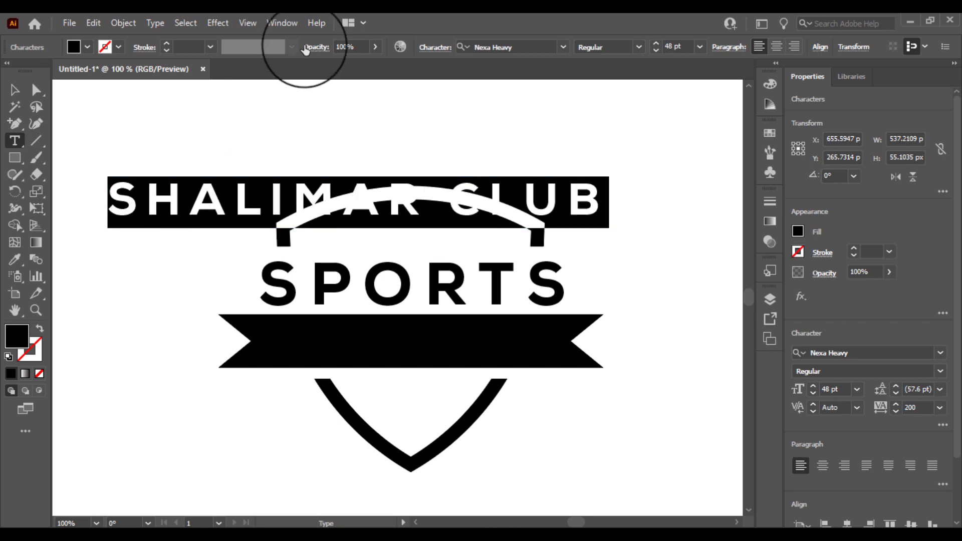
pyautogui.press('Down')
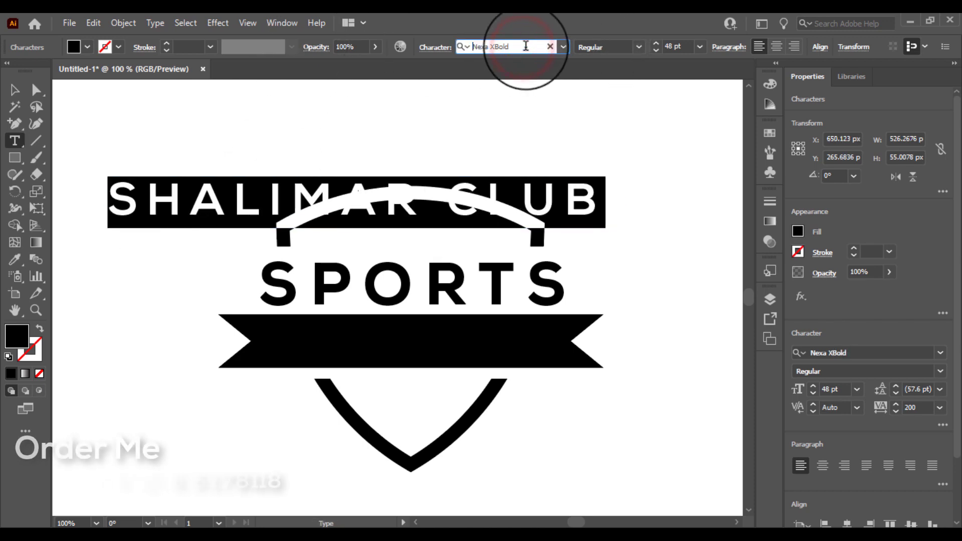
pyautogui.press('Down')
pyautogui.press('Down')
pyautogui.press('Down')
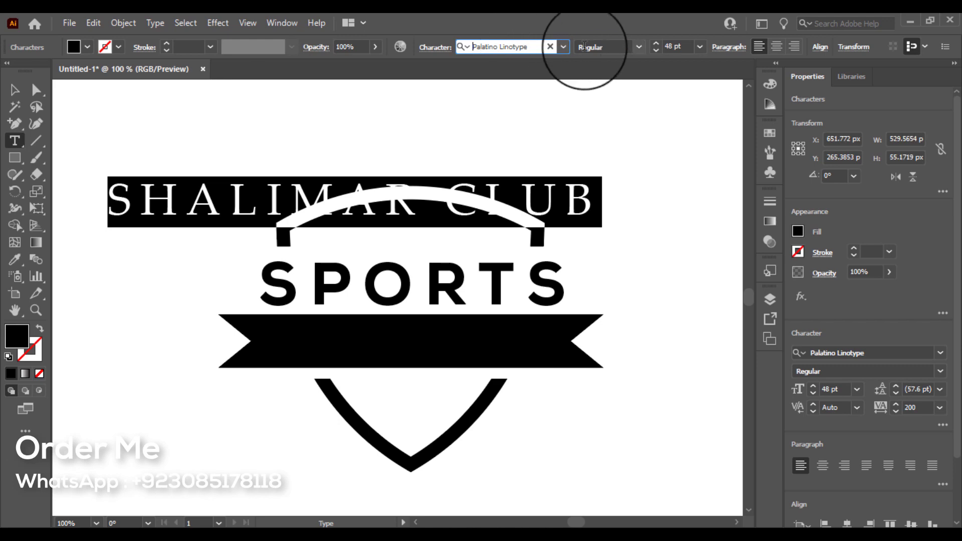
pyautogui.click(564, 47)
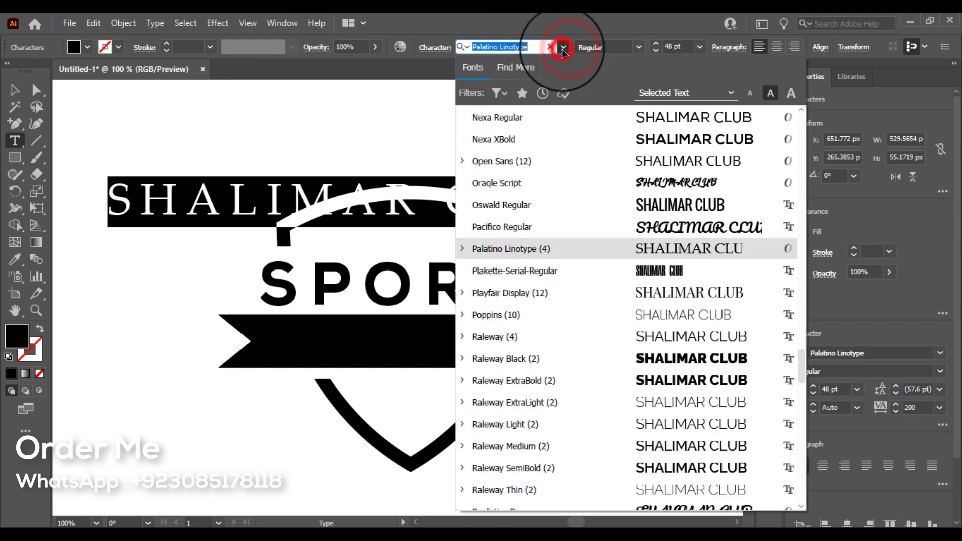
pyautogui.scroll(-5, 530, 243)
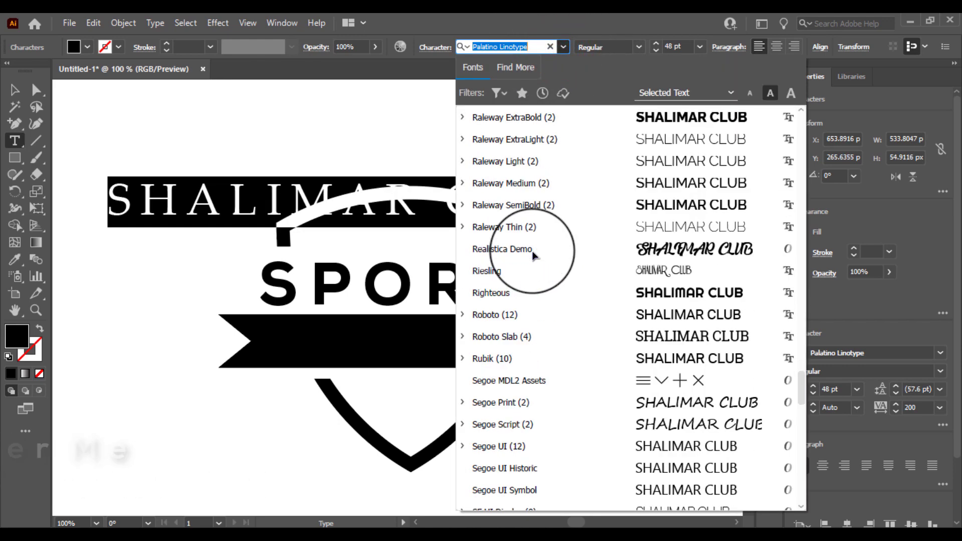
pyautogui.click(584, 249)
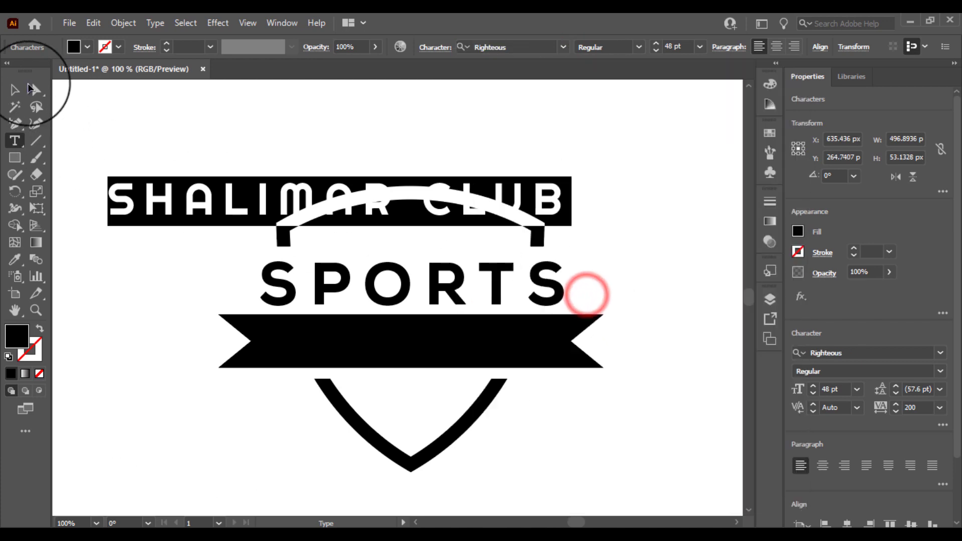
pyautogui.click(14, 90)
# Step: Shrink SHALIMAR CLUB to about half size, move it onto the ribbon, and colour it white
pyautogui.moveTo(576, 201); pyautogui.dragTo(341, 218)
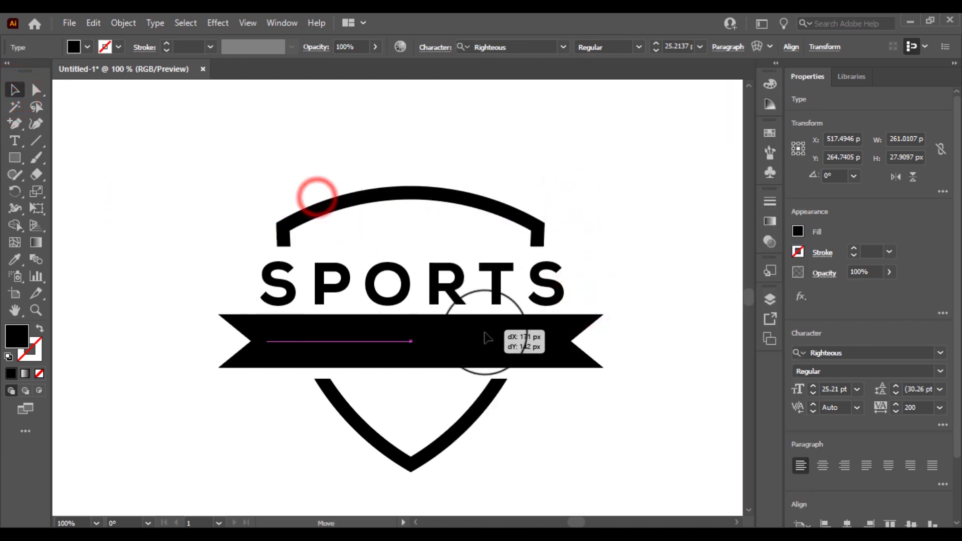
pyautogui.moveTo(341, 218); pyautogui.dragTo(527, 351)
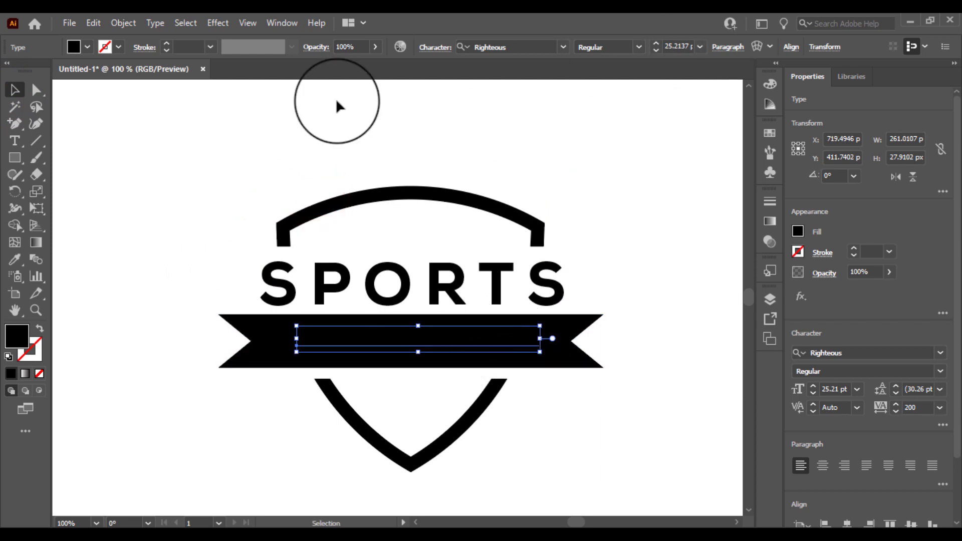
pyautogui.doubleClick(28, 343)
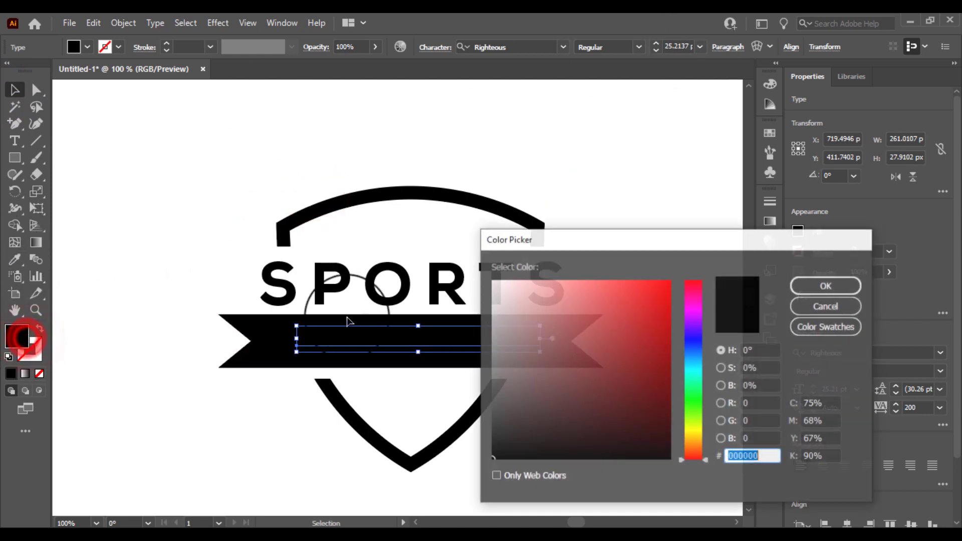
pyautogui.moveTo(541, 341); pyautogui.dragTo(494, 280)
pyautogui.click(815, 296)
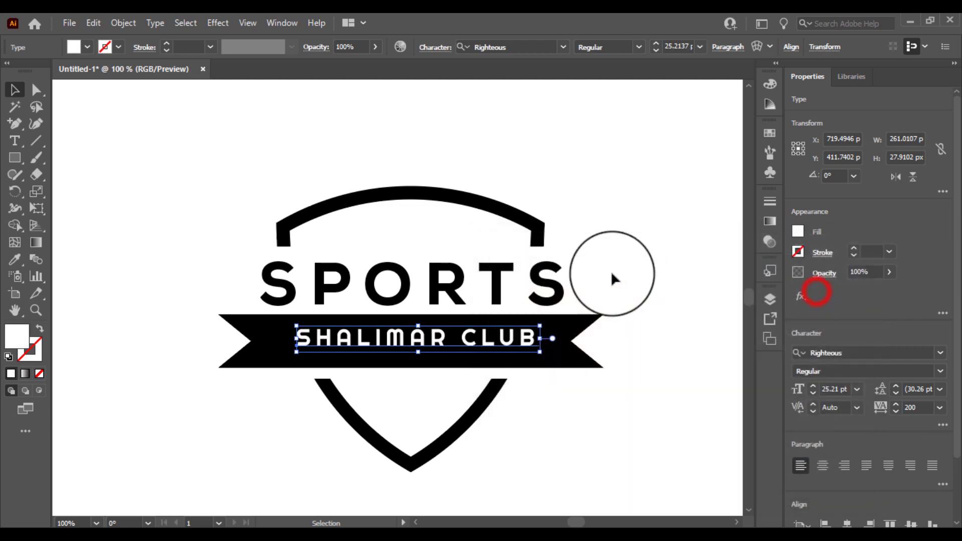
# Step: Centre SHALIMAR CLUB horizontally and vertically on the ribbon
pyautogui.moveTo(540, 338); pyautogui.dragTo(552, 343)
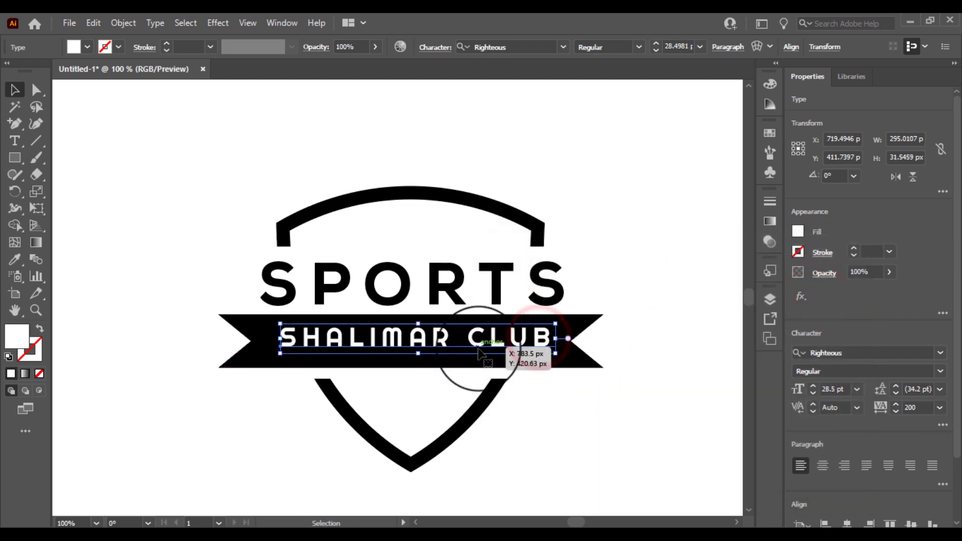
pyautogui.moveTo(471, 340); pyautogui.dragTo(494, 349)
pyautogui.keyDown('shift'); pyautogui.click(599, 348); pyautogui.keyUp('shift')
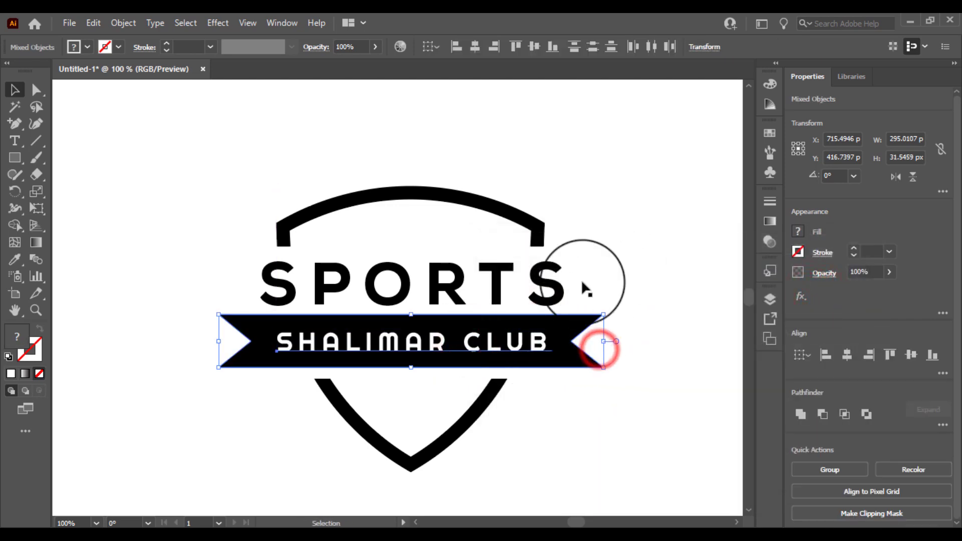
pyautogui.click(477, 47)
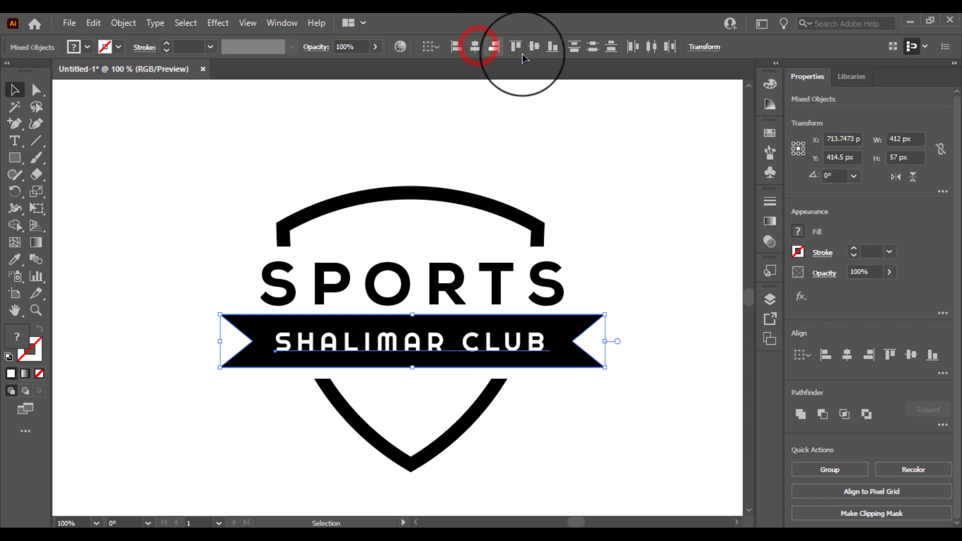
pyautogui.click(534, 47)
pyautogui.click(539, 125)
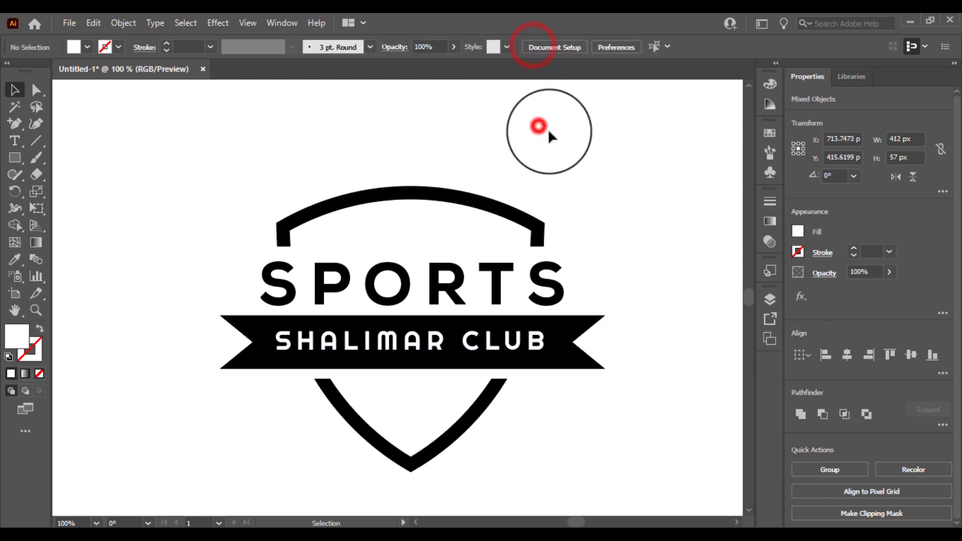
# Step: Horizontally centre all badge parts and zoom in to frame the badge
pyautogui.moveTo(567, 151); pyautogui.dragTo(347, 473)
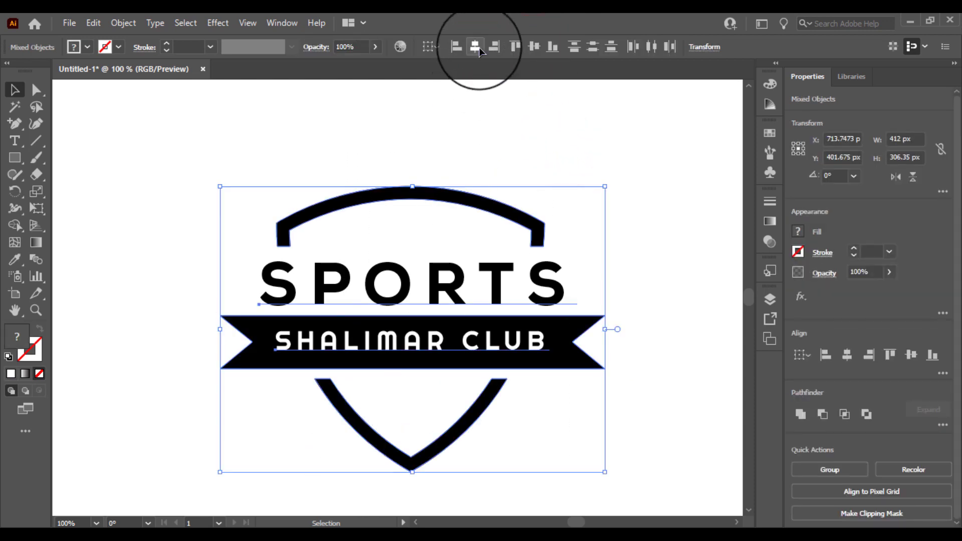
pyautogui.click(477, 47)
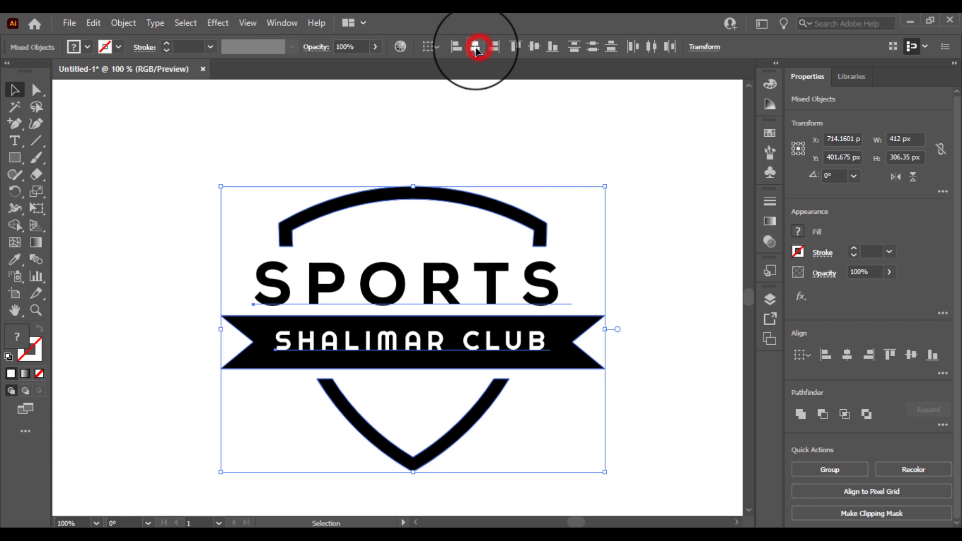
pyautogui.click(490, 120)
pyautogui.hotkey('ctrl', '+')
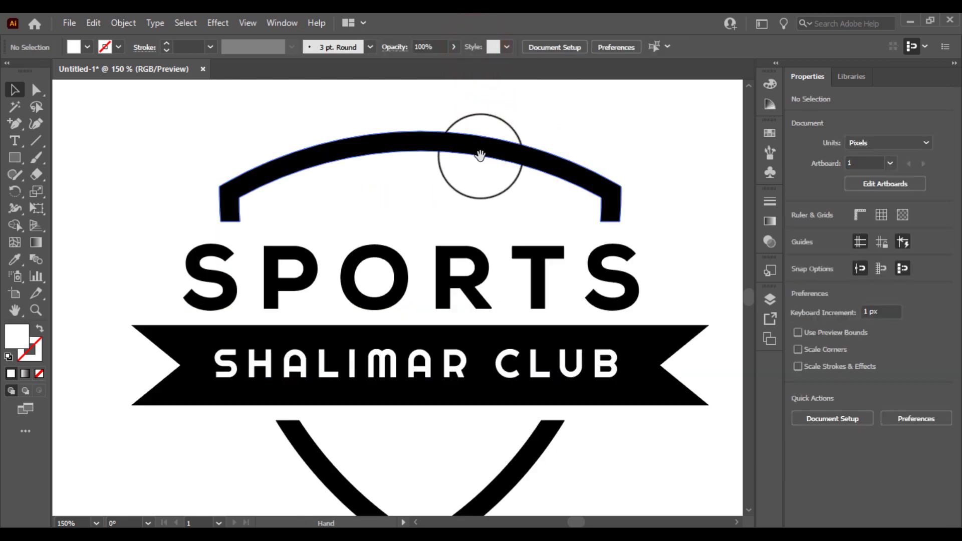
pyautogui.moveTo(480, 156); pyautogui.dragTo(449, 107)
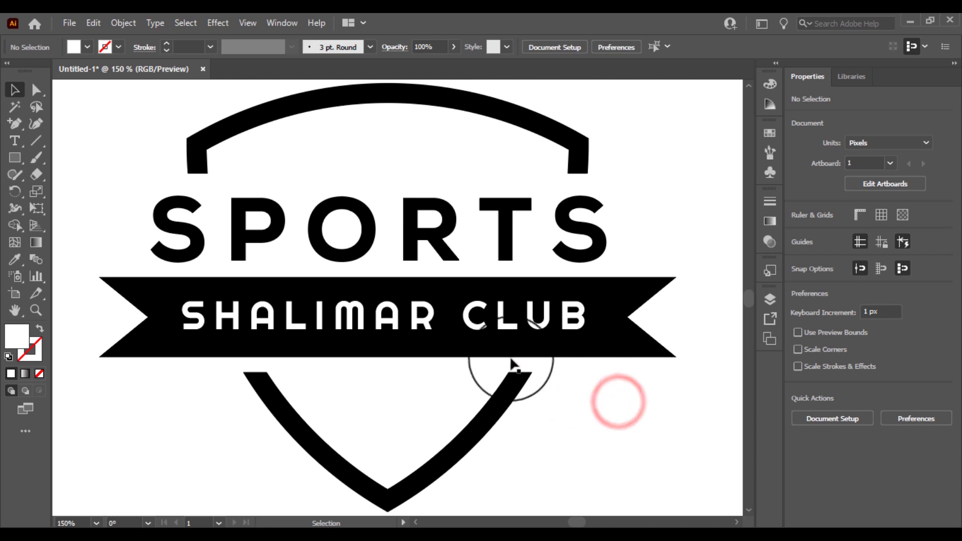
pyautogui.click(474, 328)
pyautogui.click(638, 436)
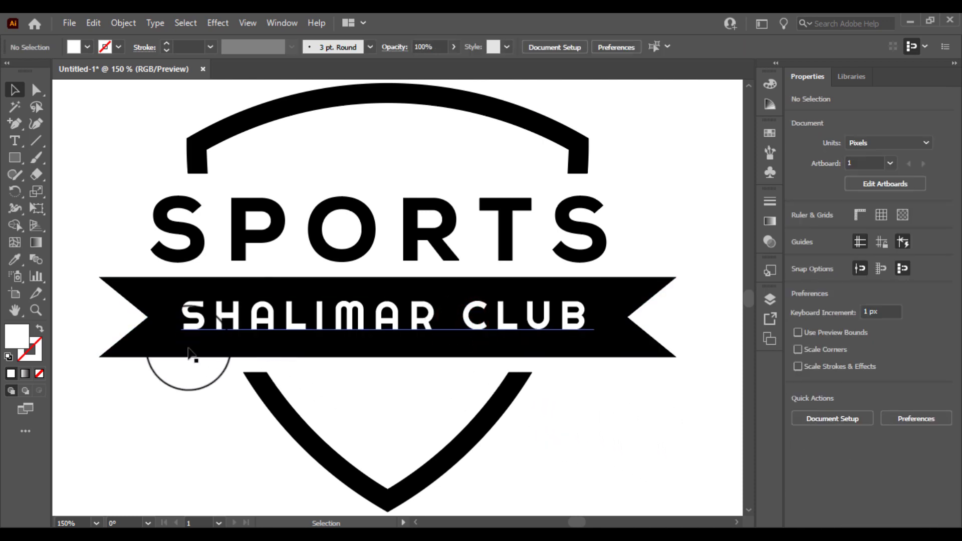
pyautogui.click(16, 141)
# Step: Type EST.2006 below the badge and set it in the Rubik font
pyautogui.click(170, 472)
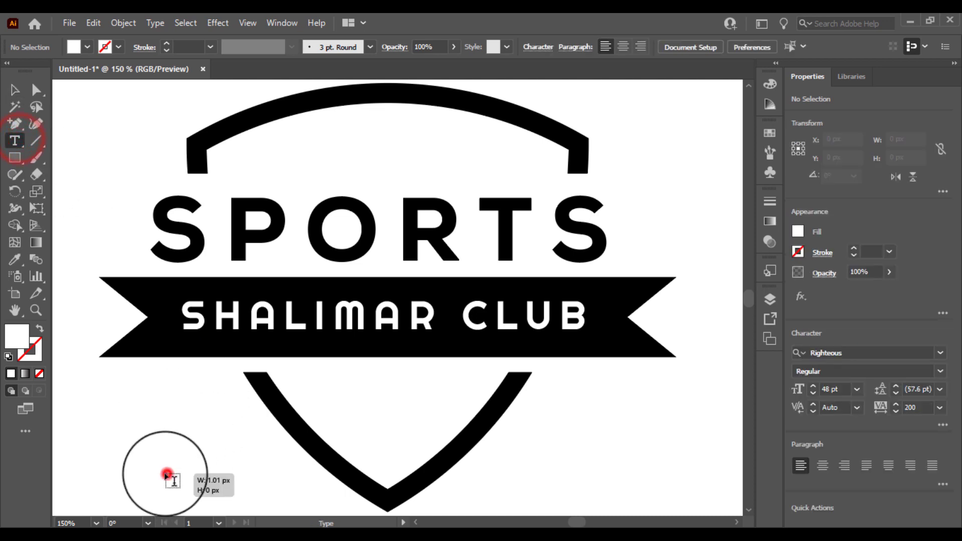
pyautogui.write('EST. 2006')
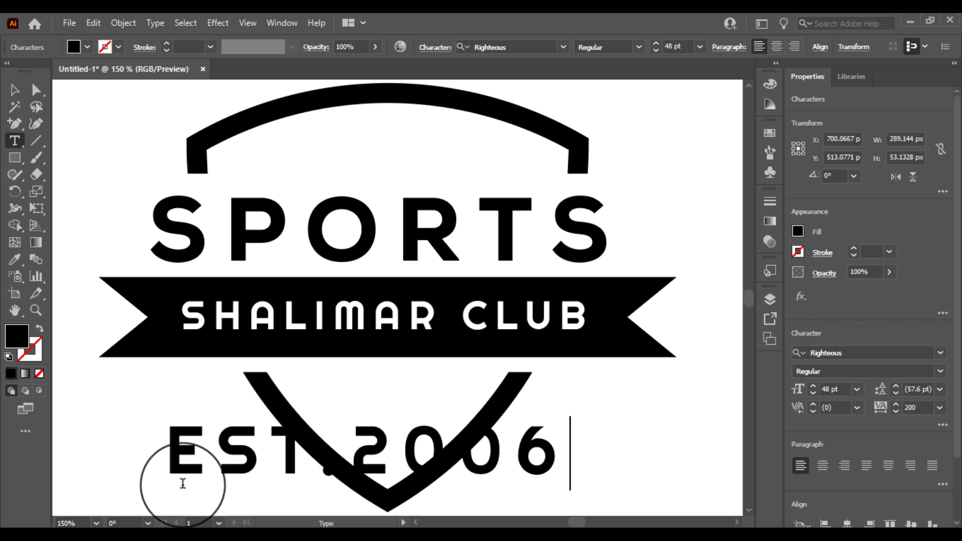
pyautogui.hotkey('ctrl', 'a')
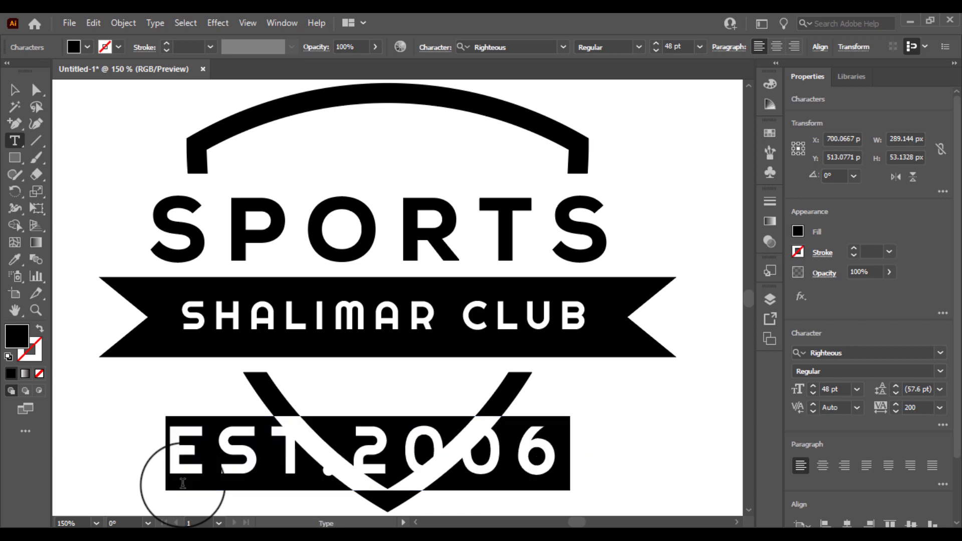
pyautogui.write('Rubik')
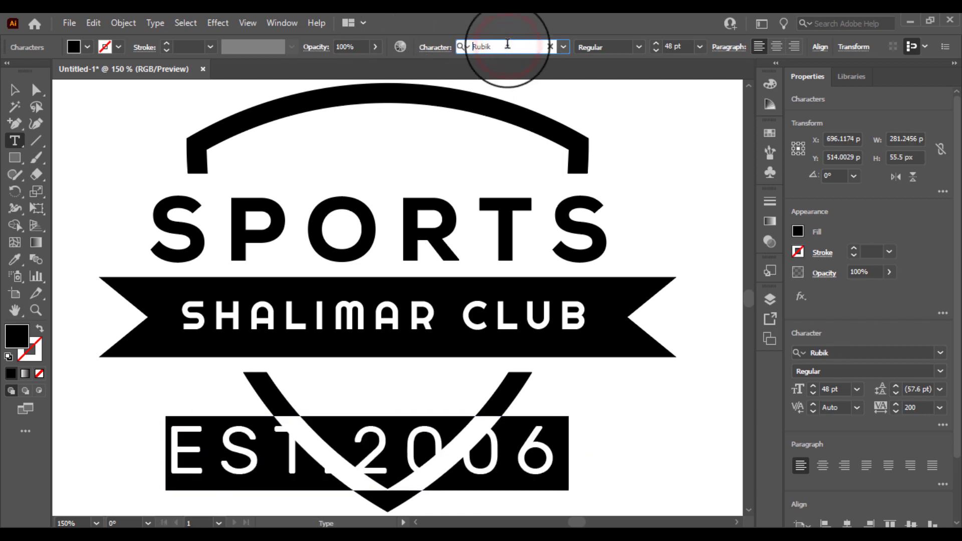
pyautogui.click(10, 92)
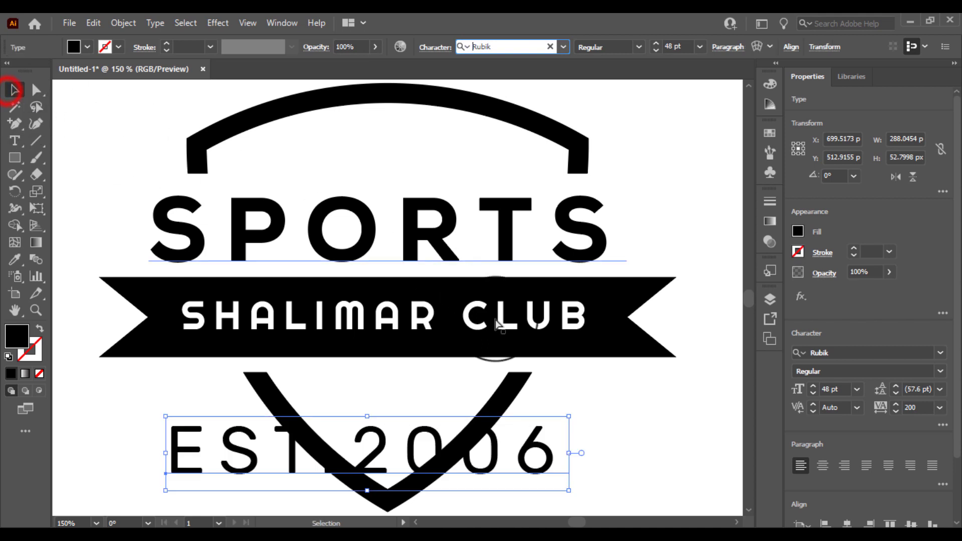
# Step: Shrink EST.2006 to about 18 pt, place it under the ribbon, and centre all parts horizontally
pyautogui.moveTo(570, 415); pyautogui.dragTo(417, 442)
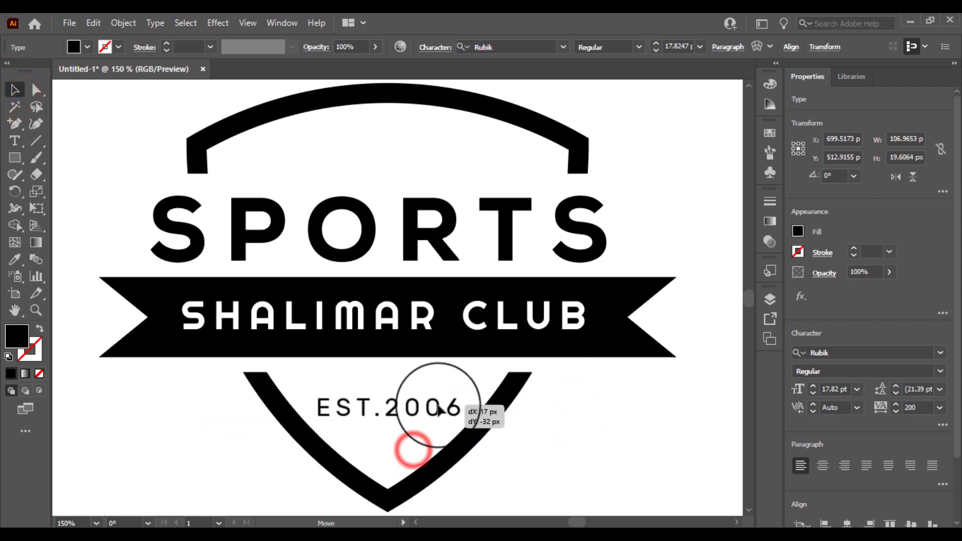
pyautogui.moveTo(417, 443); pyautogui.dragTo(444, 396)
pyautogui.click(555, 465)
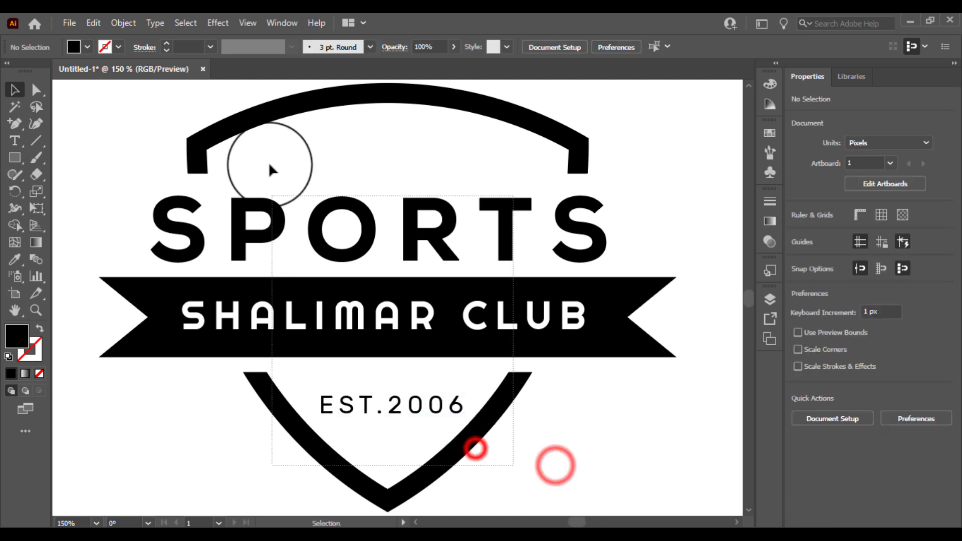
pyautogui.moveTo(474, 447); pyautogui.dragTo(449, 72)
pyautogui.click(474, 48)
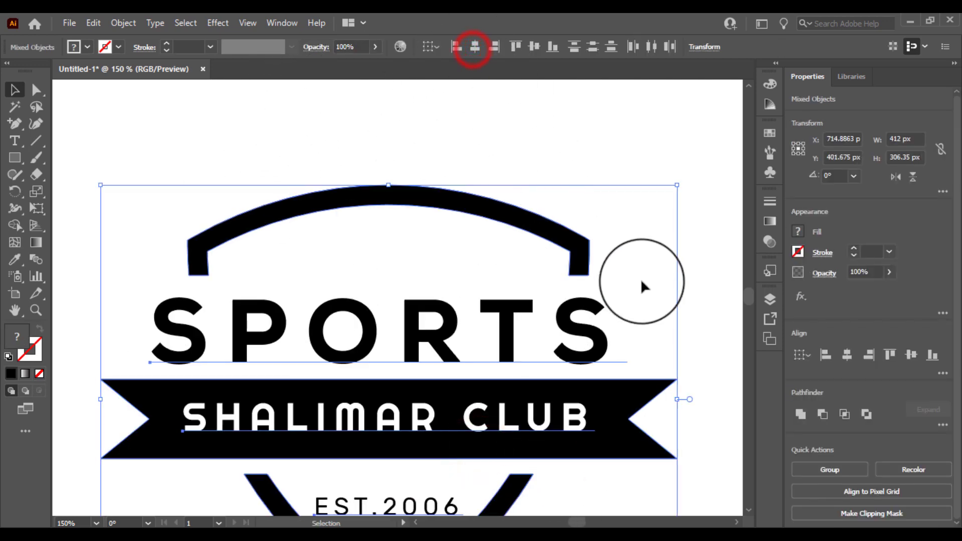
pyautogui.click(727, 280)
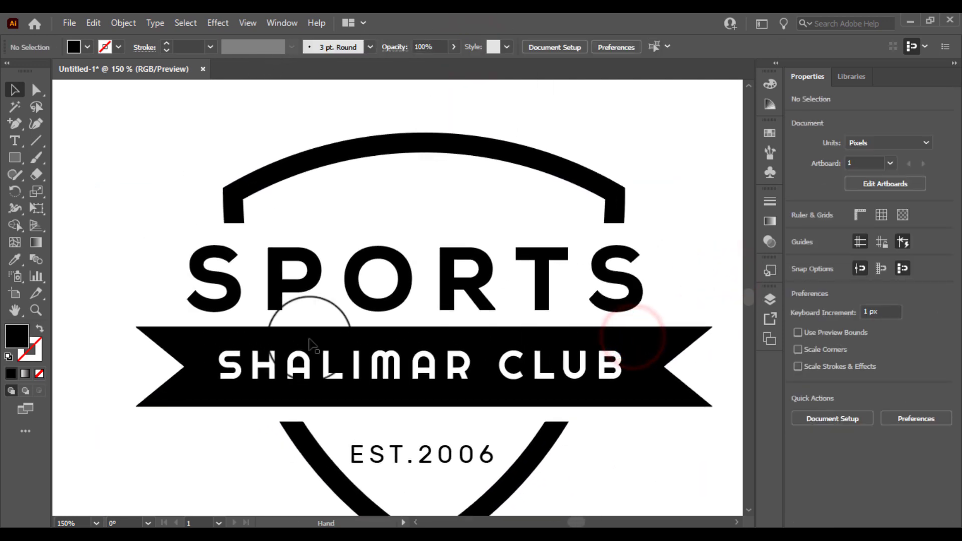
# Step: Draw a five-point star in the empty space left of the badge
pyautogui.click(20, 163)
pyautogui.click(60, 221)
pyautogui.moveTo(142, 234); pyautogui.dragTo(374, 238)
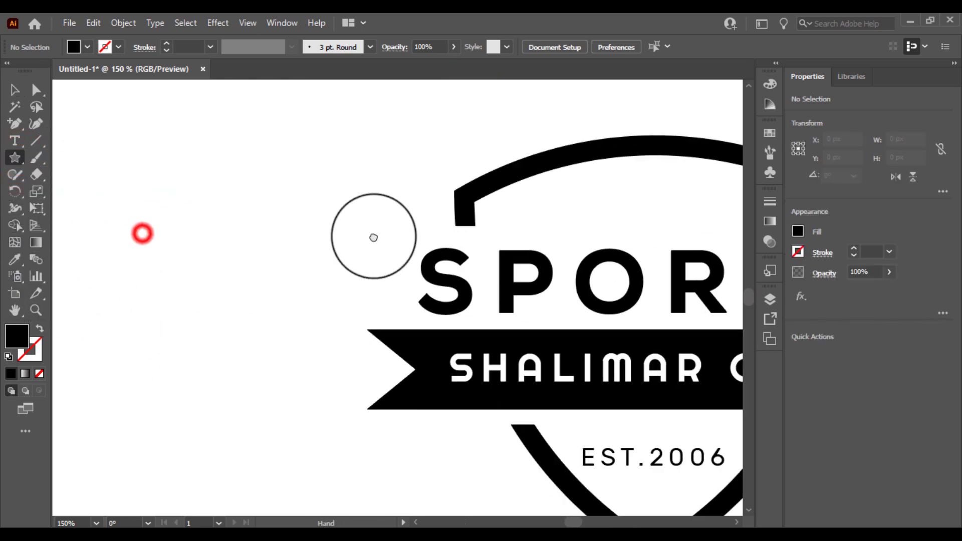
pyautogui.moveTo(152, 185); pyautogui.dragTo(187, 223)
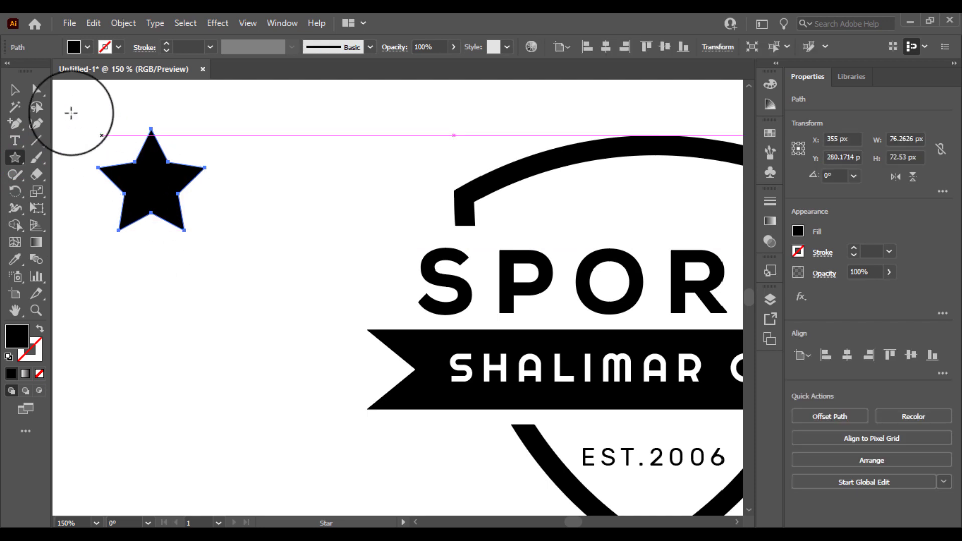
# Step: Round off the star's corners with its live corner widget
pyautogui.click(36, 90)
pyautogui.moveTo(173, 155)
pyautogui.mouseDown()
pyautogui.moveTo(184, 146)
pyautogui.moveTo(176, 162)
pyautogui.mouseUp()
pyautogui.click(14, 89)
pyautogui.click(261, 152)
# Step: Move the rounded star onto the logo, just under the arc
pyautogui.moveTo(273, 171); pyautogui.dragTo(257, 161)
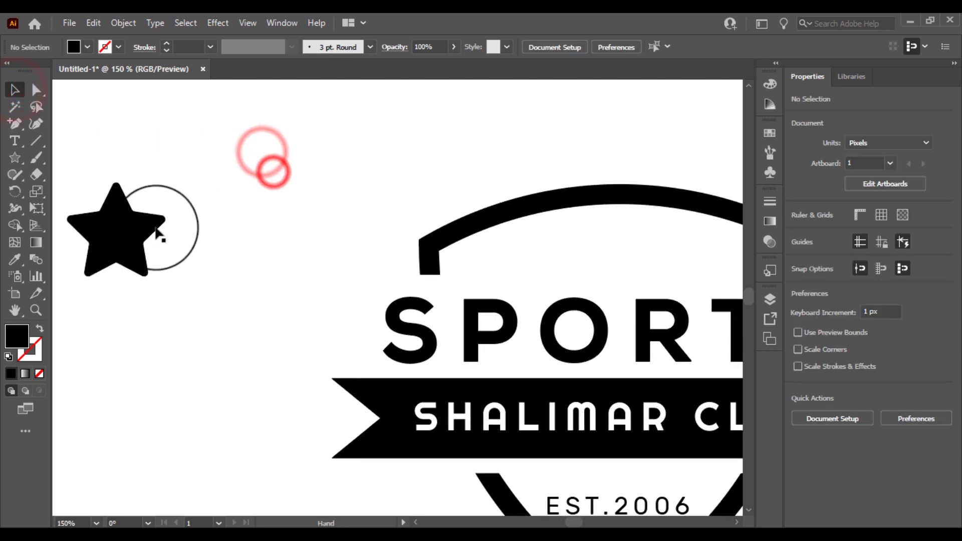
pyautogui.moveTo(135, 232); pyautogui.dragTo(571, 251)
pyautogui.moveTo(635, 258)
pyautogui.mouseDown()
pyautogui.moveTo(536, 236)
pyautogui.moveTo(479, 264)
pyautogui.moveTo(550, 271)
pyautogui.mouseUp()
pyautogui.click(554, 269)
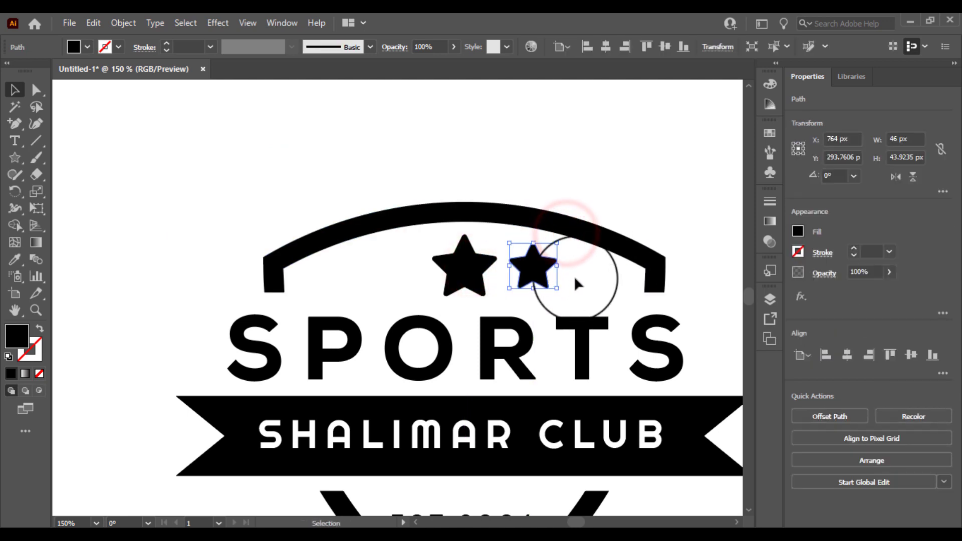
# Step: Place the middle star and a copy to its left, above SPORTS
pyautogui.click(576, 278)
pyautogui.moveTo(536, 275); pyautogui.dragTo(404, 271)
pyautogui.click(565, 276)
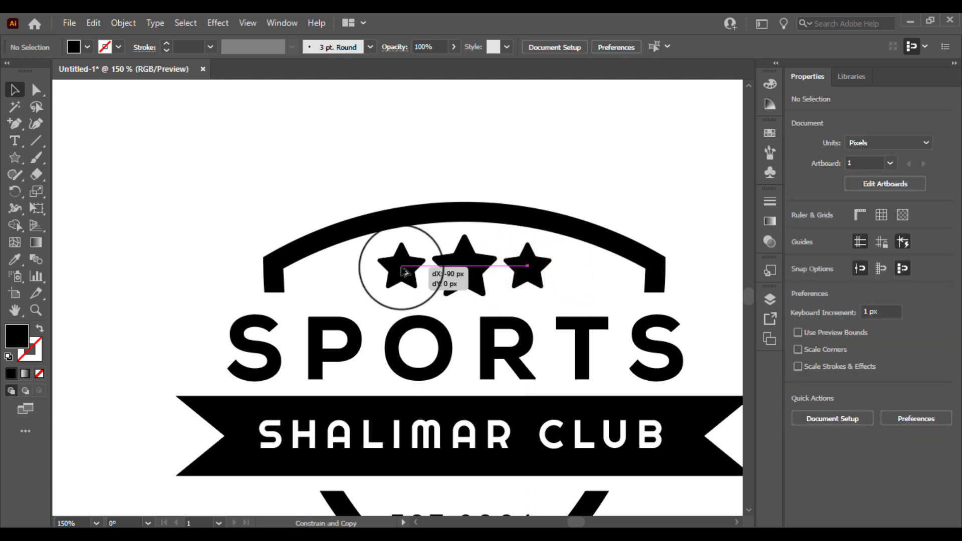
pyautogui.moveTo(404, 271); pyautogui.dragTo(404, 271)
pyautogui.click(445, 156)
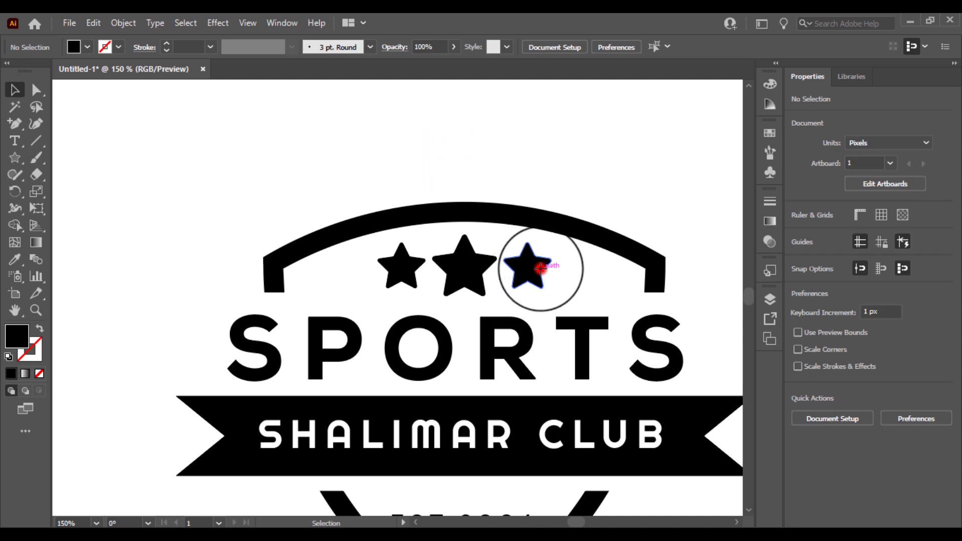
# Step: Shrink the two side stars and lower them slightly to flank the middle star
pyautogui.click(533, 261)
pyautogui.keyDown('shift'); pyautogui.click(405, 268); pyautogui.keyUp('shift')
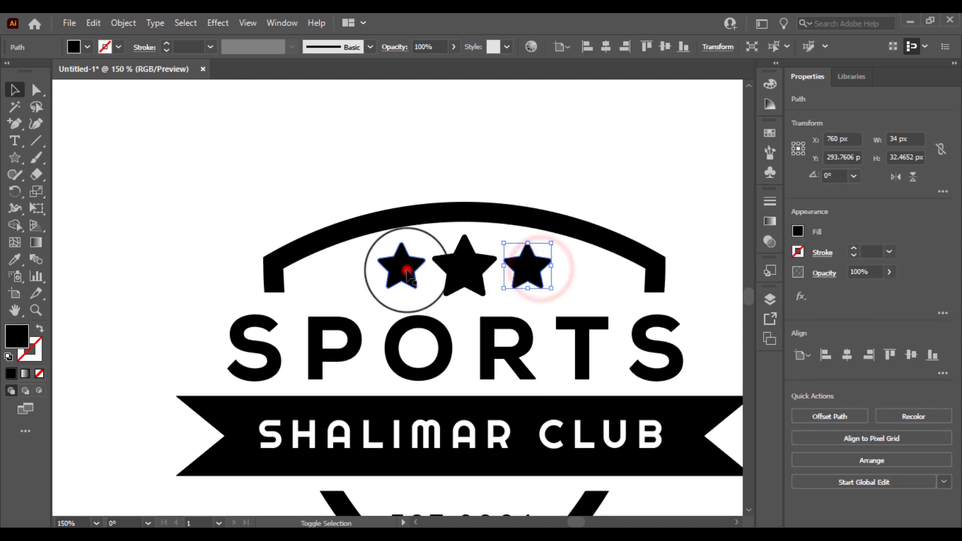
pyautogui.moveTo(551, 243); pyautogui.dragTo(550, 248)
pyautogui.click(563, 262)
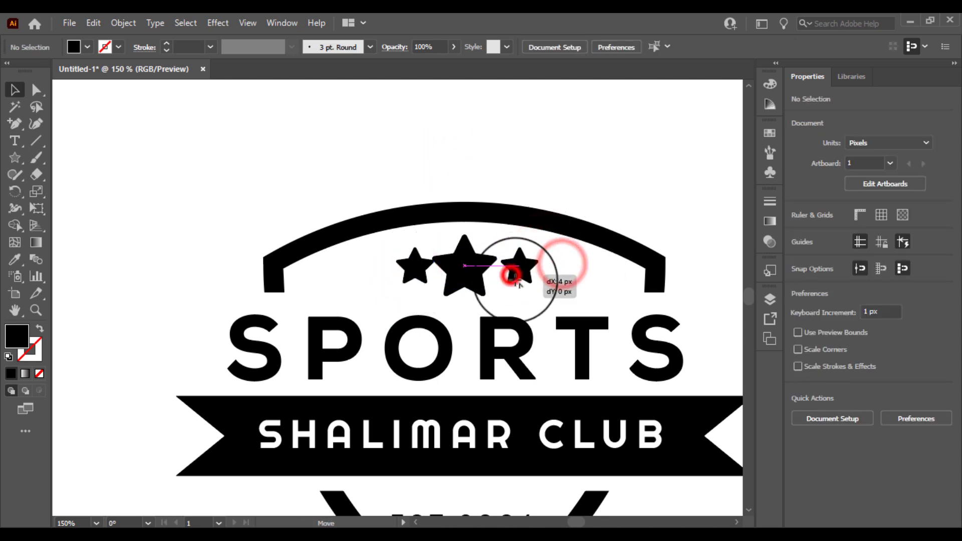
pyautogui.moveTo(515, 285); pyautogui.dragTo(500, 293)
pyautogui.moveTo(423, 274); pyautogui.dragTo(421, 288)
# Step: Group the three stars together
pyautogui.click(489, 118)
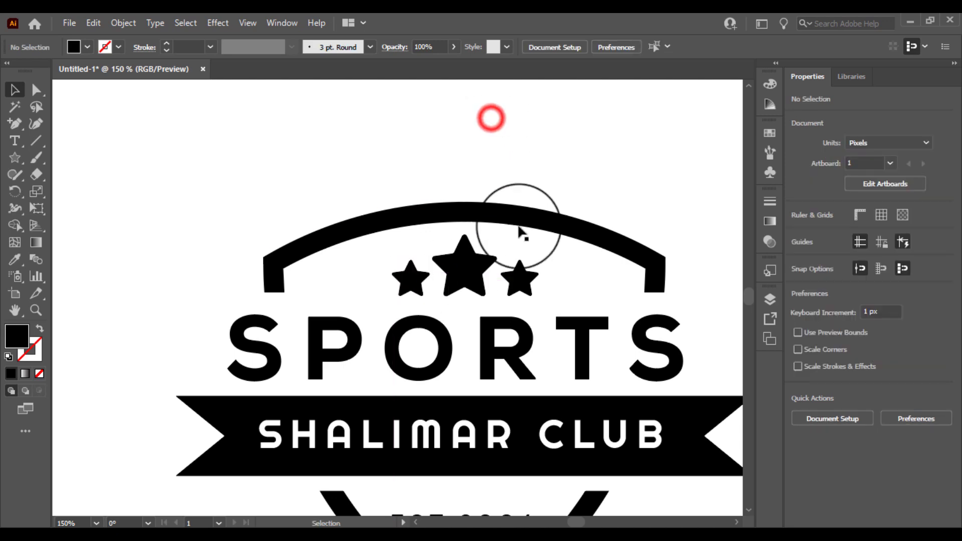
pyautogui.moveTo(567, 277); pyautogui.dragTo(392, 285)
pyautogui.rightClick(508, 268)
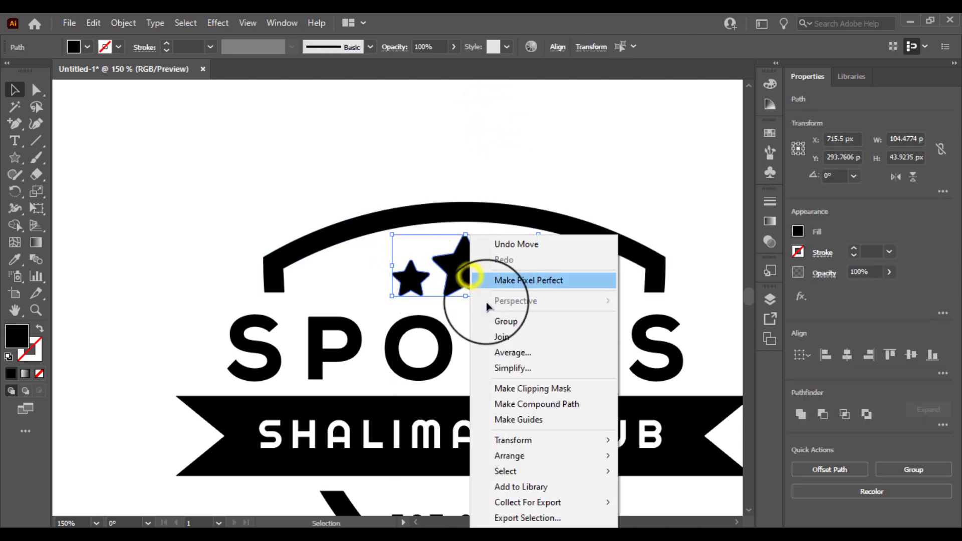
pyautogui.click(508, 322)
# Step: Zoom to fit the whole artboard and select the top arc with its stars
pyautogui.moveTo(542, 170); pyautogui.dragTo(447, 451)
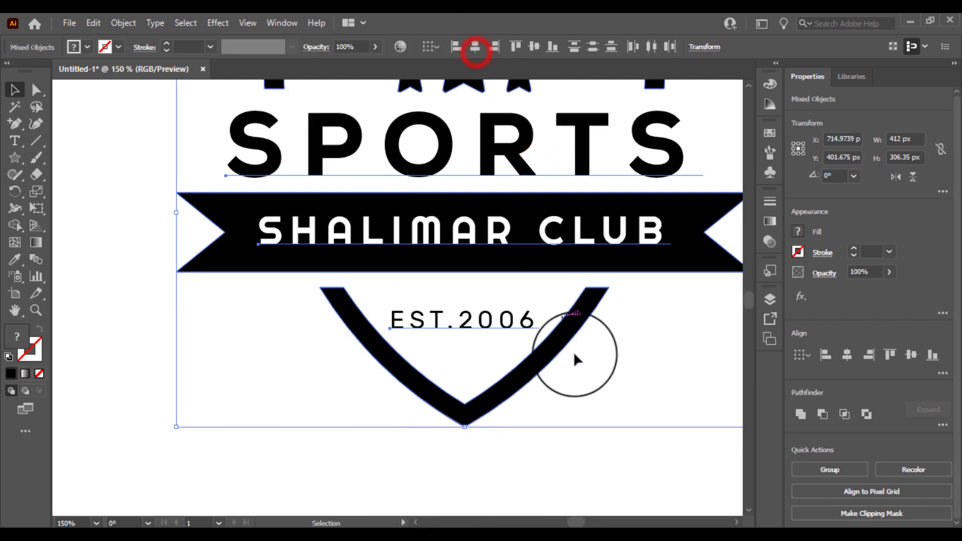
pyautogui.click(584, 383)
pyautogui.hotkey('ctrl', '0')
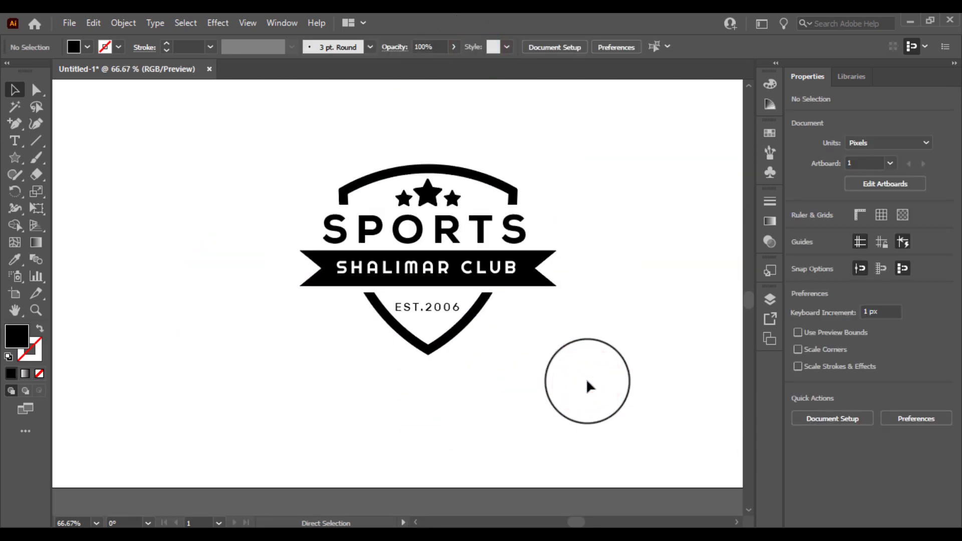
pyautogui.hotkey('ctrl', '0')
pyautogui.click(539, 398)
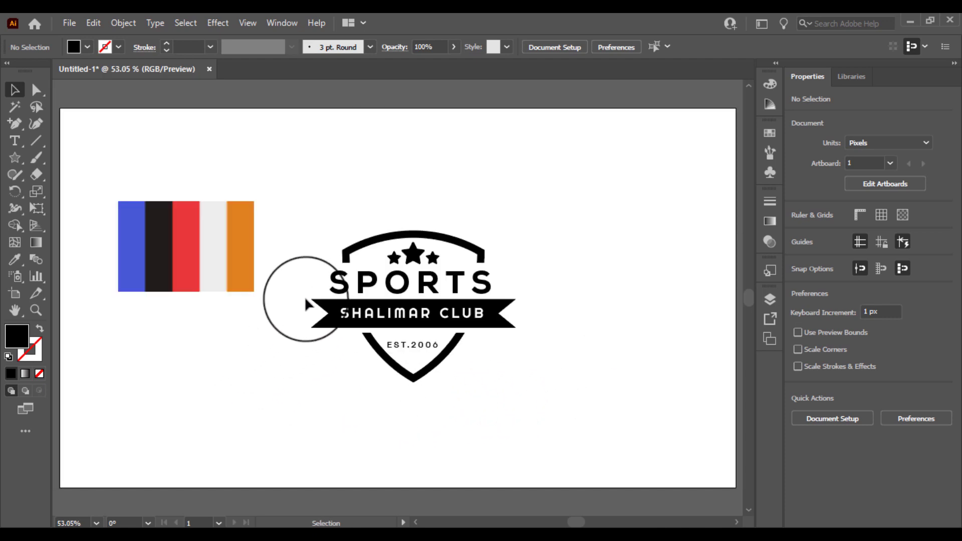
pyautogui.click(413, 234)
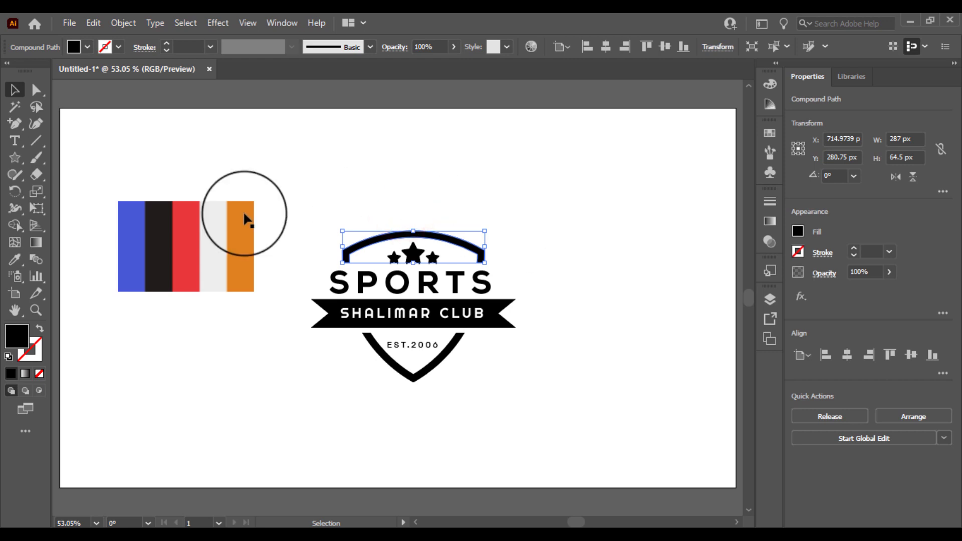
# Step: Colour the shield outline red and the ribbon blue from the palette stripes
pyautogui.click(14, 258)
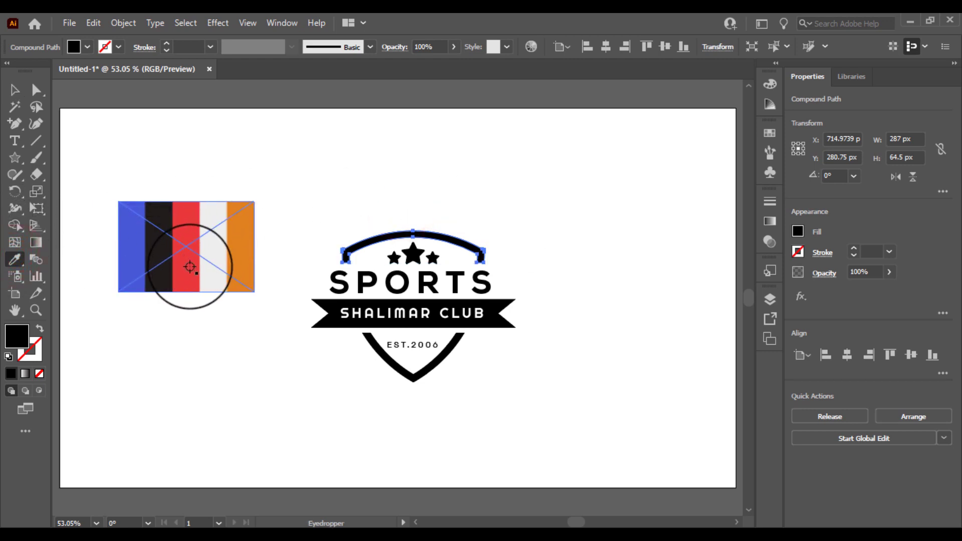
pyautogui.press('v')
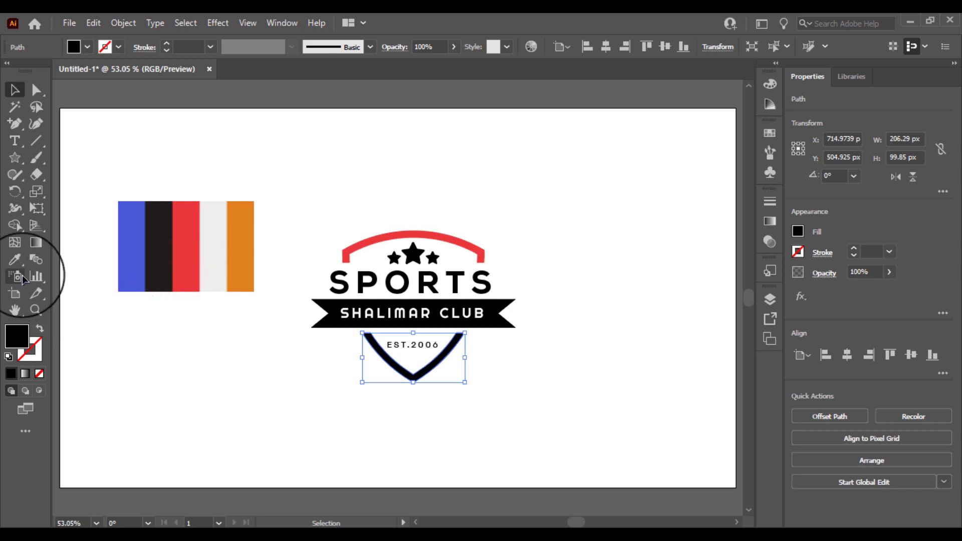
pyautogui.click(182, 270)
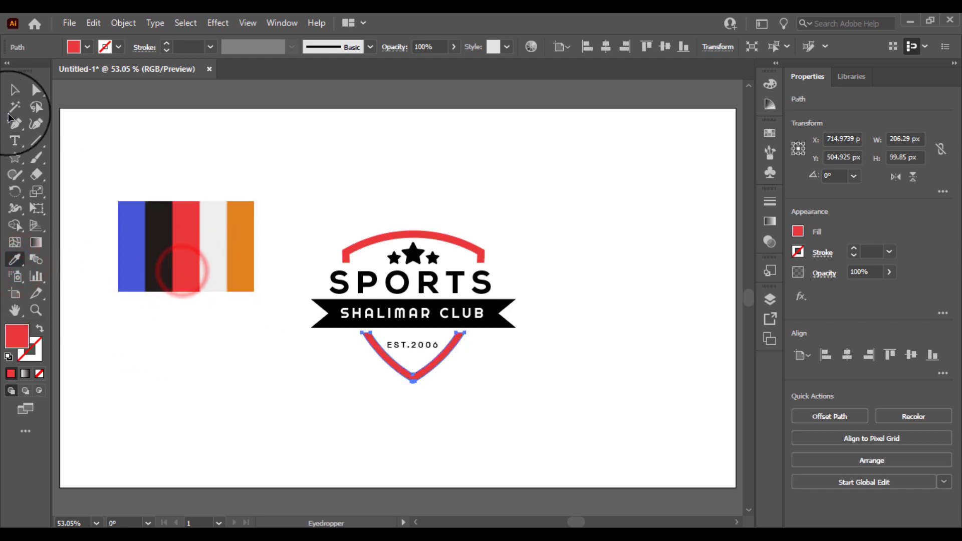
pyautogui.click(270, 358)
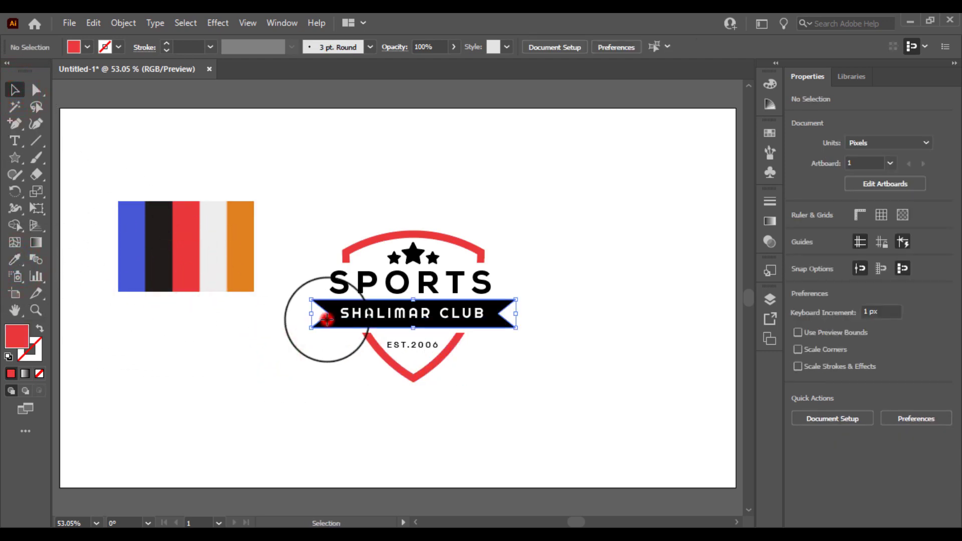
pyautogui.click(326, 318)
pyautogui.click(14, 260)
pyautogui.click(129, 254)
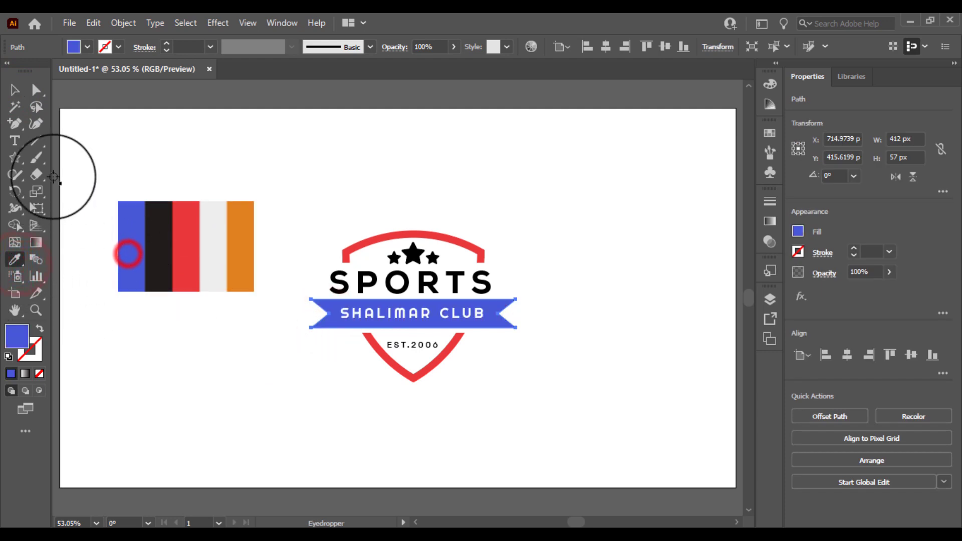
pyautogui.click(289, 108)
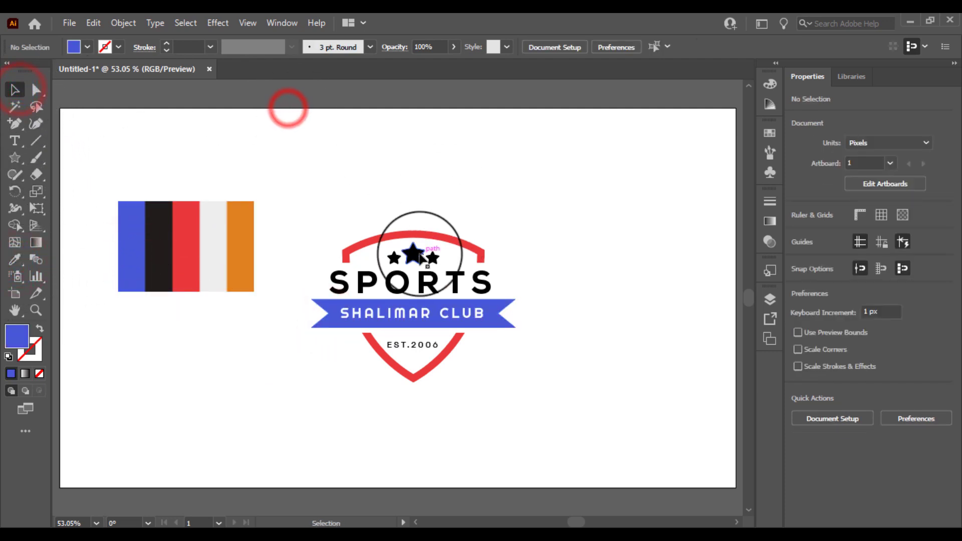
# Step: Colour the star group orange and the badge text the palette's near-black
pyautogui.click(414, 254)
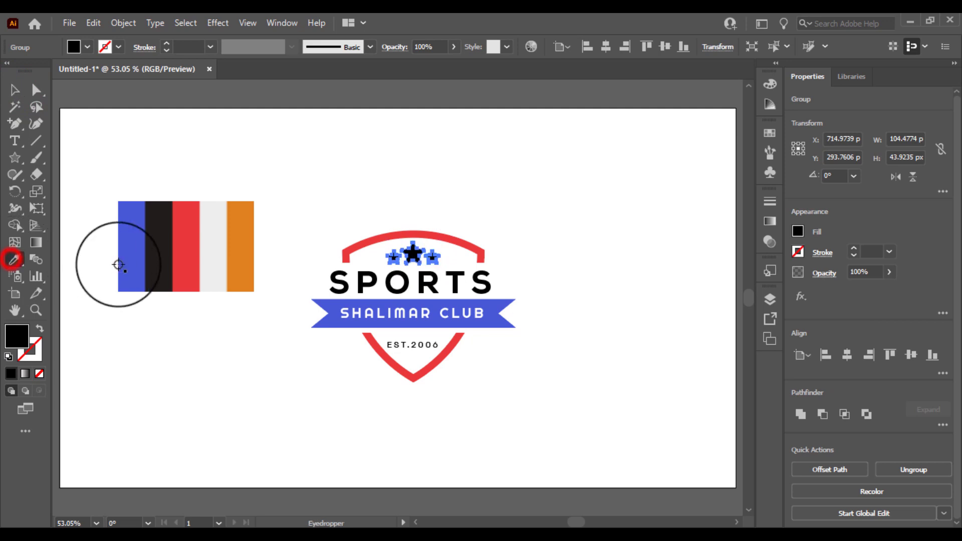
pyautogui.click(244, 260)
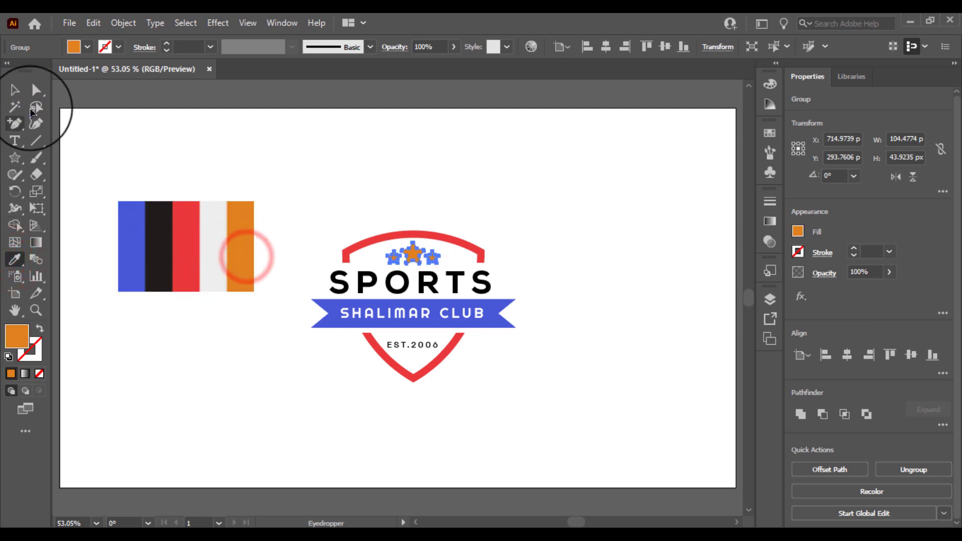
pyautogui.click(15, 90)
pyautogui.click(325, 139)
pyautogui.click(454, 288)
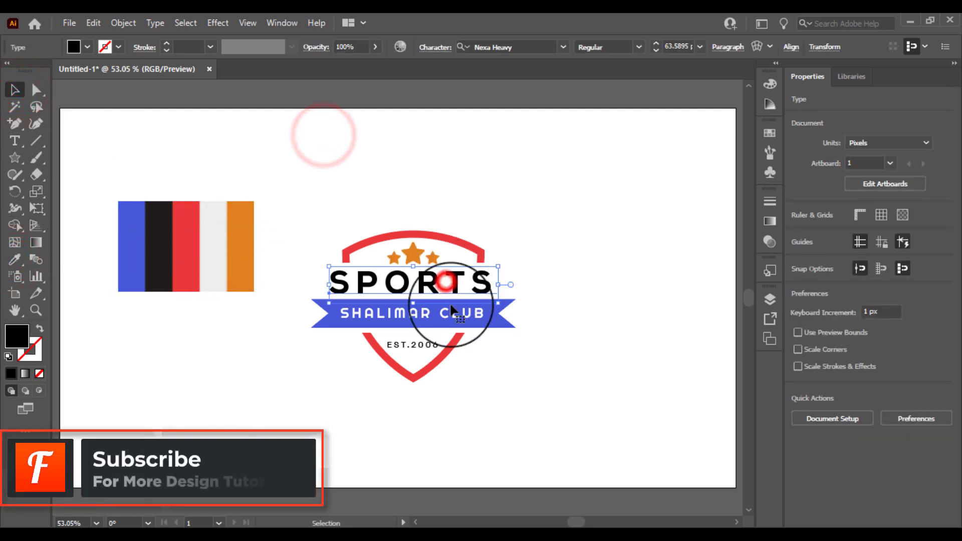
pyautogui.click(14, 259)
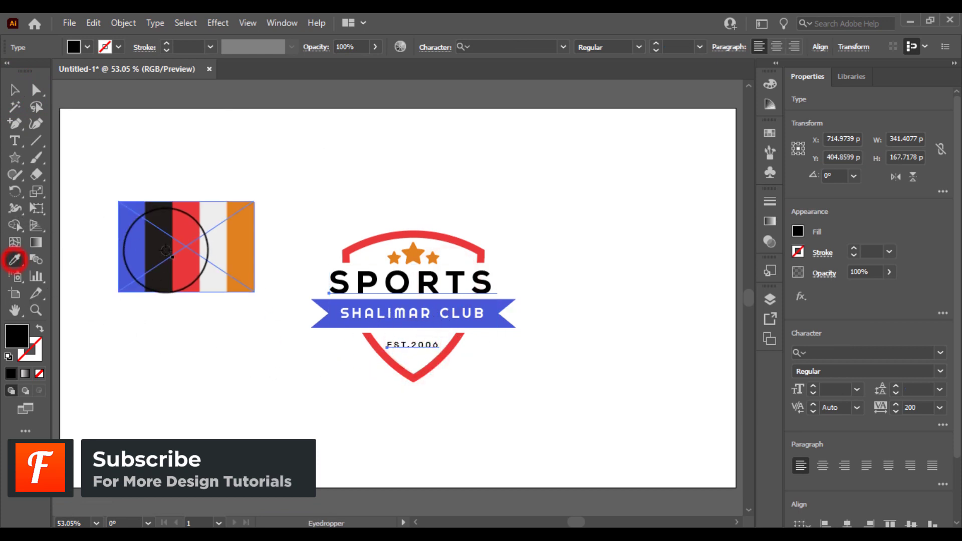
pyautogui.click(159, 246)
pyautogui.click(15, 86)
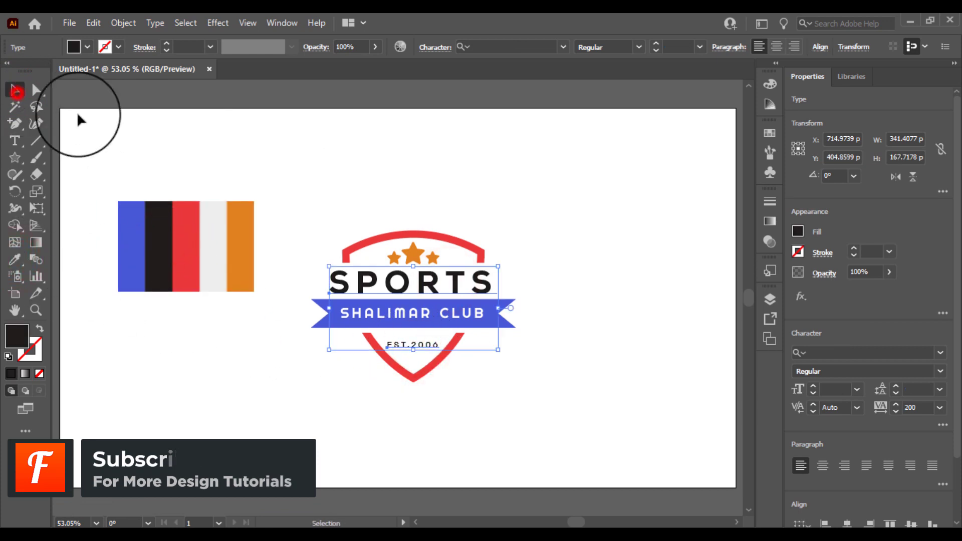
# Step: Select all the badge parts and group them into one object
pyautogui.moveTo(486, 177); pyautogui.dragTo(414, 371)
pyautogui.rightClick(414, 371)
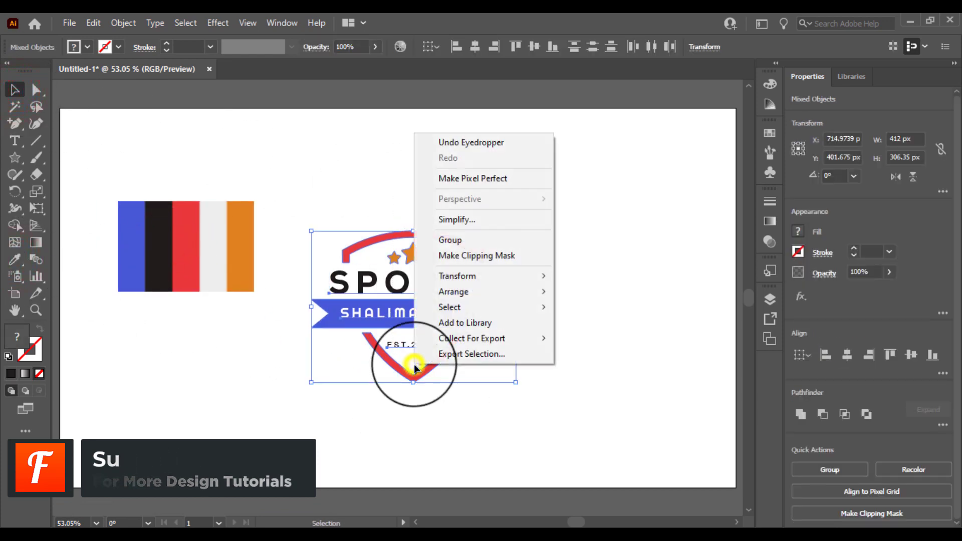
pyautogui.click(466, 241)
pyautogui.click(589, 238)
# Step: Delete the colour stripe palette and centre the badge horizontally and vertically on the artboard
pyautogui.moveTo(264, 129); pyautogui.dragTo(167, 307)
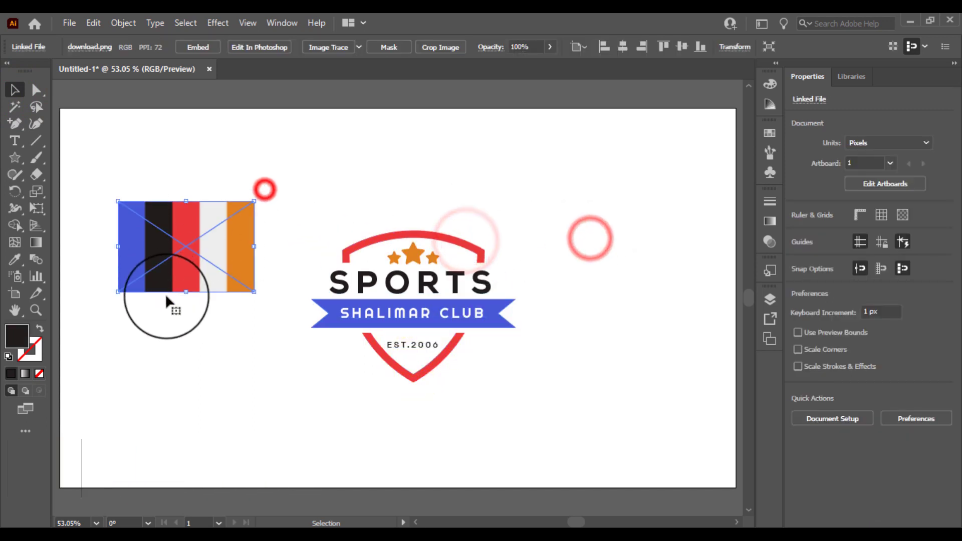
pyautogui.press('Delete')
pyautogui.moveTo(488, 196); pyautogui.dragTo(369, 430)
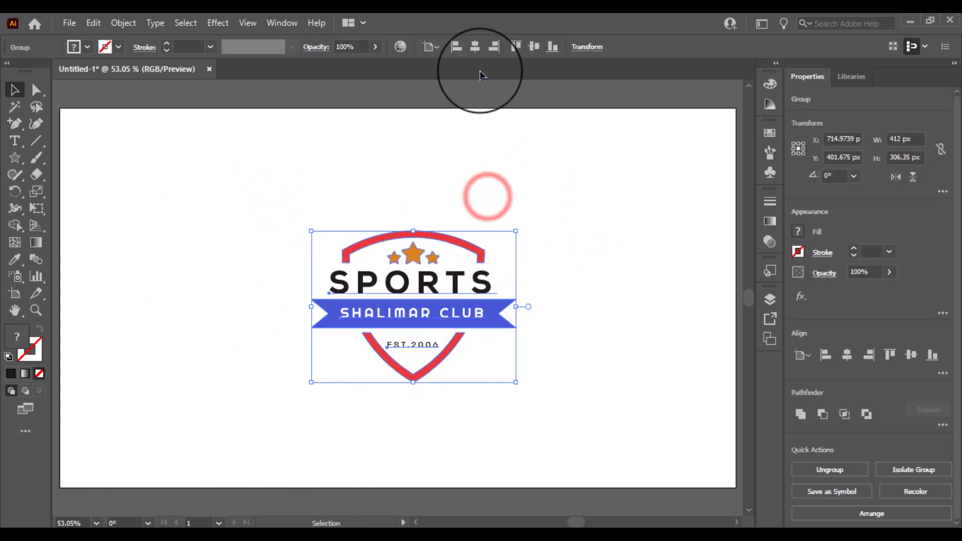
pyautogui.click(475, 47)
pyautogui.click(534, 46)
# Step: Enlarge the badge around its centre
pyautogui.click(528, 155)
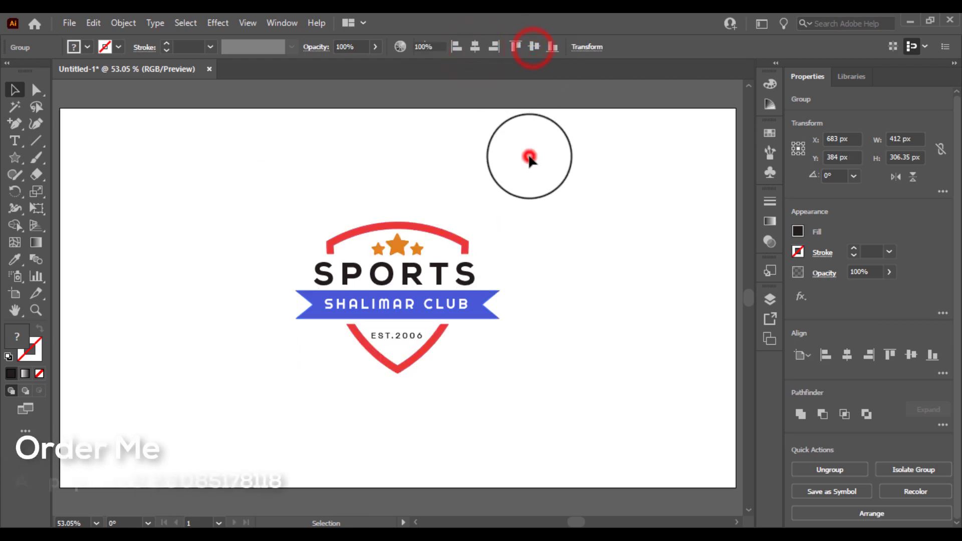
pyautogui.moveTo(520, 172); pyautogui.dragTo(496, 285)
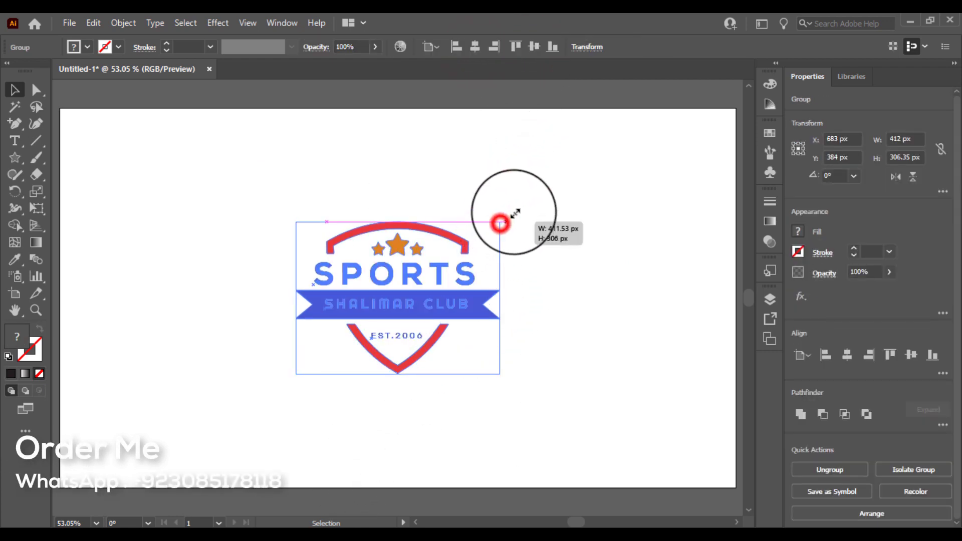
pyautogui.moveTo(500, 222); pyautogui.dragTo(525, 203)
pyautogui.click(575, 203)
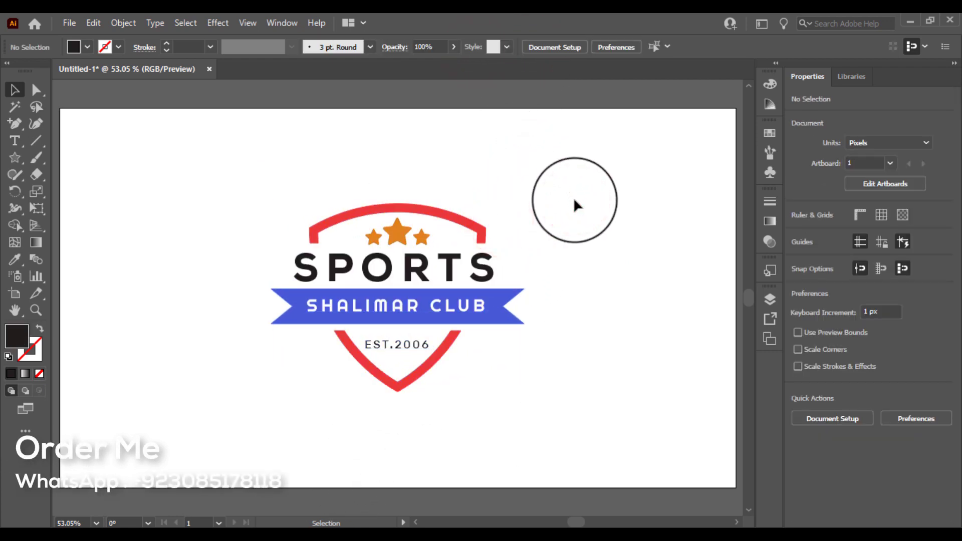